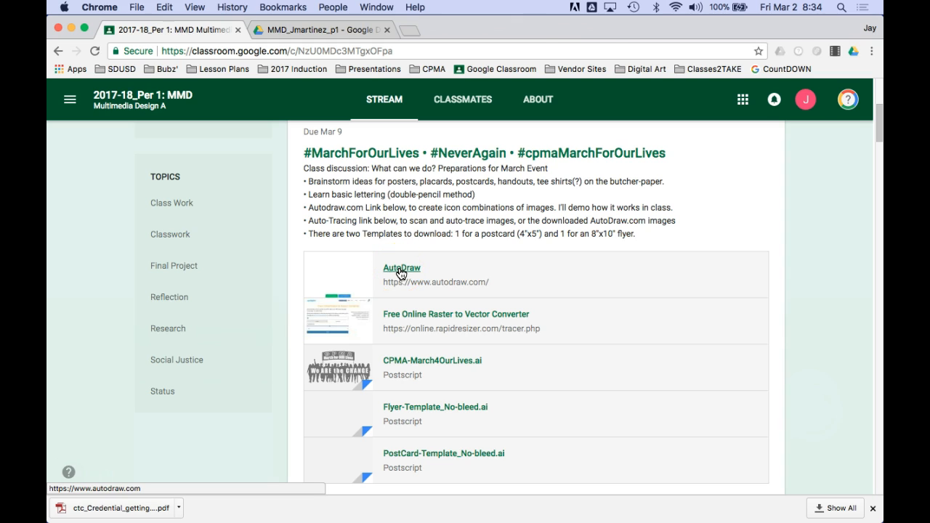
# Open the AutoDraw link from the class assignment and activate the AutoDraw tool on the blank canvas
pyautogui.click(401, 271)
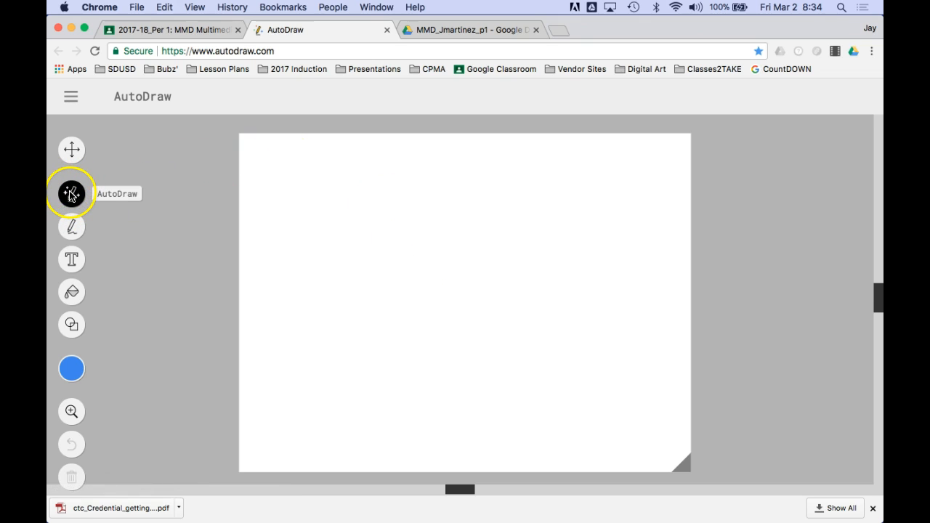
pyautogui.click(74, 230)
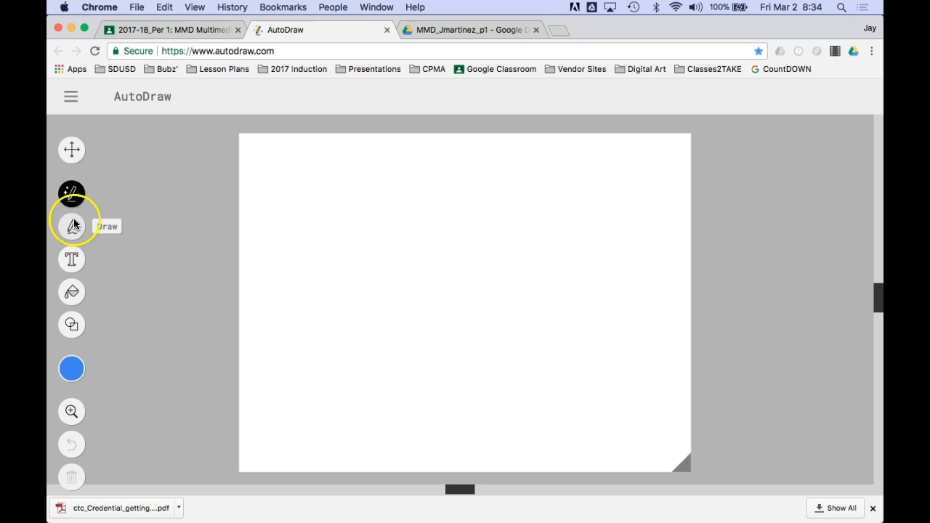
pyautogui.click(72, 196)
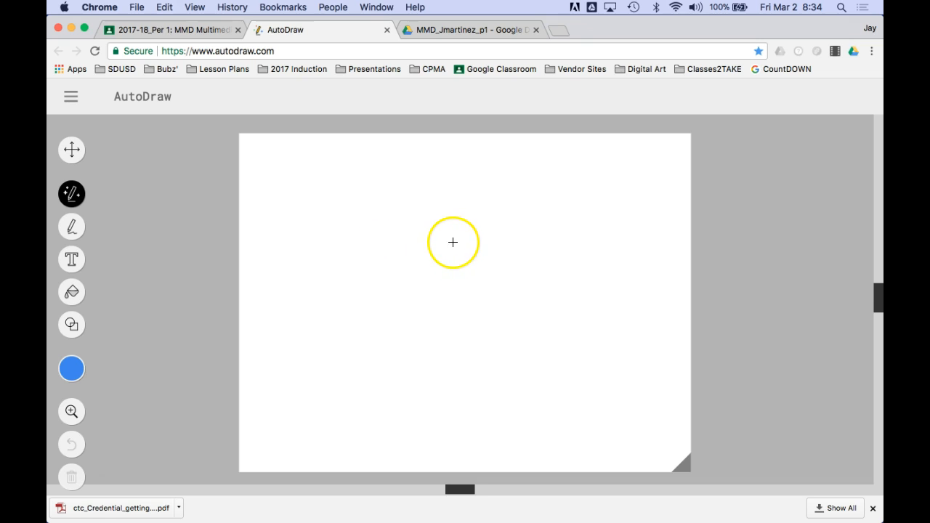
# Sketch a handgun in the upper middle of the canvas, with barrel, trigger guard curve, grip and hammer
pyautogui.moveTo(452, 241)
pyautogui.mouseDown()
pyautogui.moveTo(377, 248)
pyautogui.moveTo(380, 227)
pyautogui.moveTo(490, 220)
pyautogui.moveTo(500, 239)
pyautogui.moveTo(521, 244)
pyautogui.moveTo(465, 250)
pyautogui.moveTo(451, 242)
pyautogui.moveTo(462, 272)
pyautogui.mouseUp()
pyautogui.moveTo(520, 245); pyautogui.dragTo(528, 301)
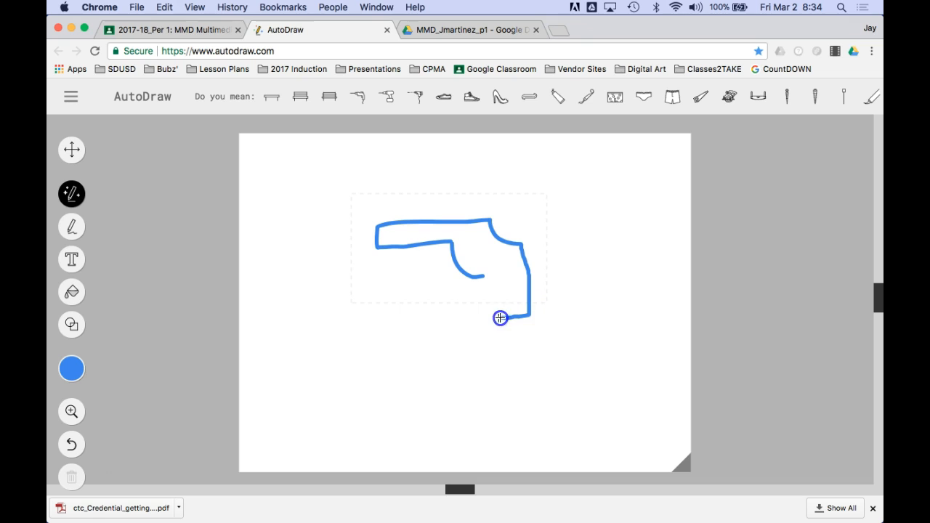
pyautogui.moveTo(482, 277); pyautogui.dragTo(482, 276)
pyautogui.moveTo(494, 231)
pyautogui.mouseDown()
pyautogui.moveTo(525, 229)
pyautogui.moveTo(500, 240)
pyautogui.mouseUp()
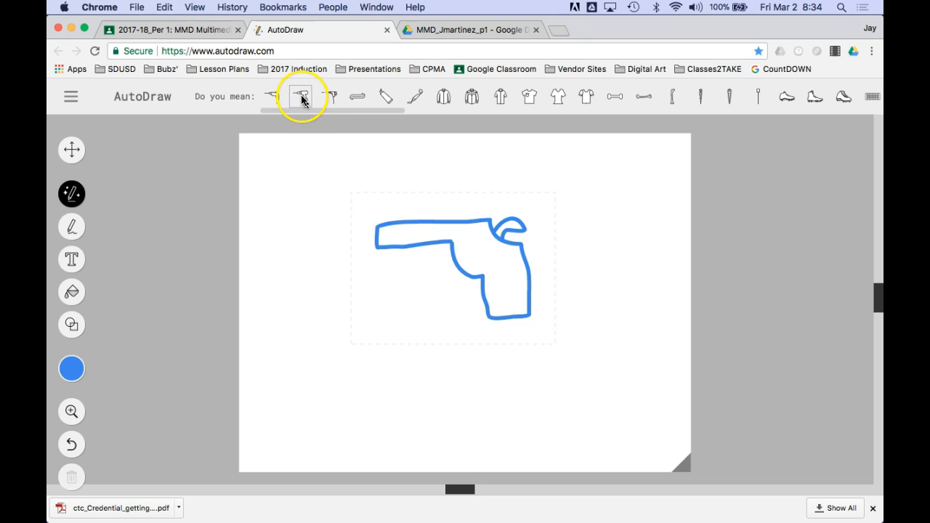
# Try suggested icons in place of the handgun sketch, including the cordless drill, paint tube, bone and cleat, ending with the corded drill
pyautogui.click(357, 96)
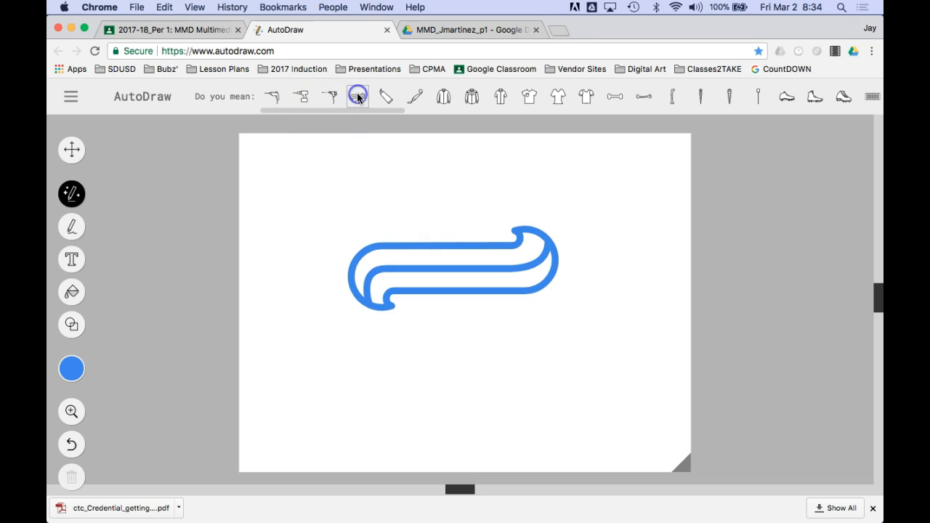
pyautogui.click(311, 96)
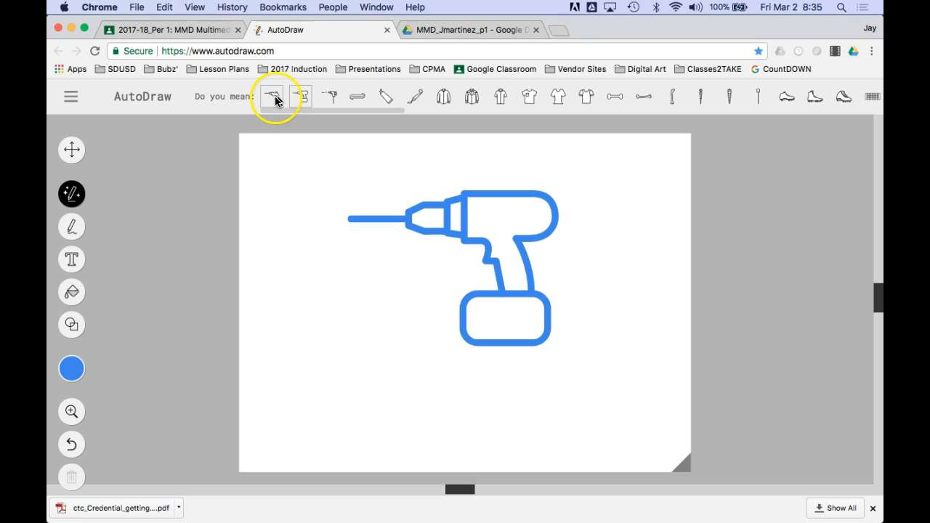
pyautogui.click(275, 99)
pyautogui.click(412, 96)
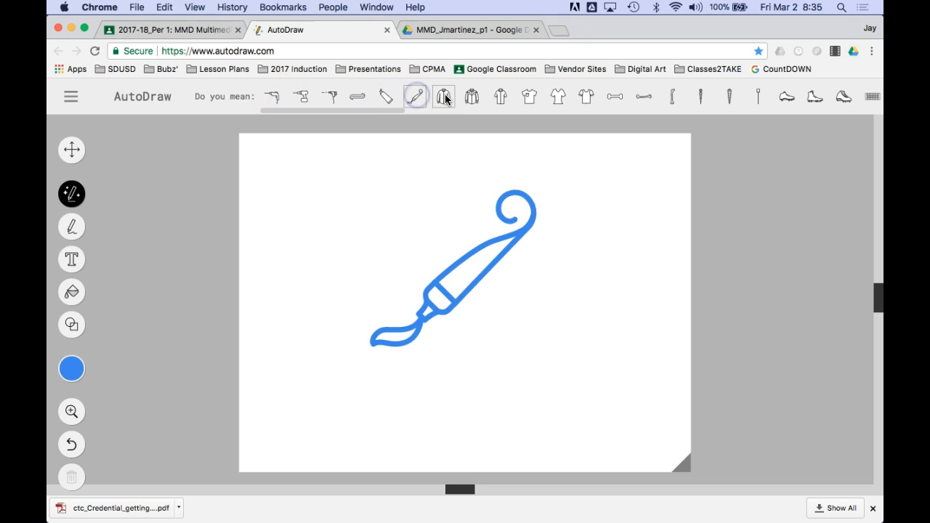
pyautogui.click(443, 98)
pyautogui.click(392, 98)
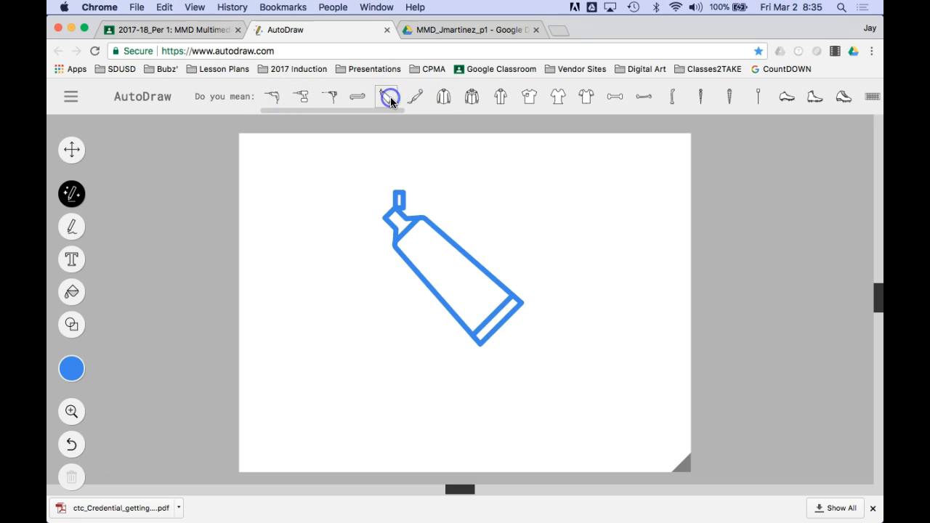
pyautogui.click(672, 96)
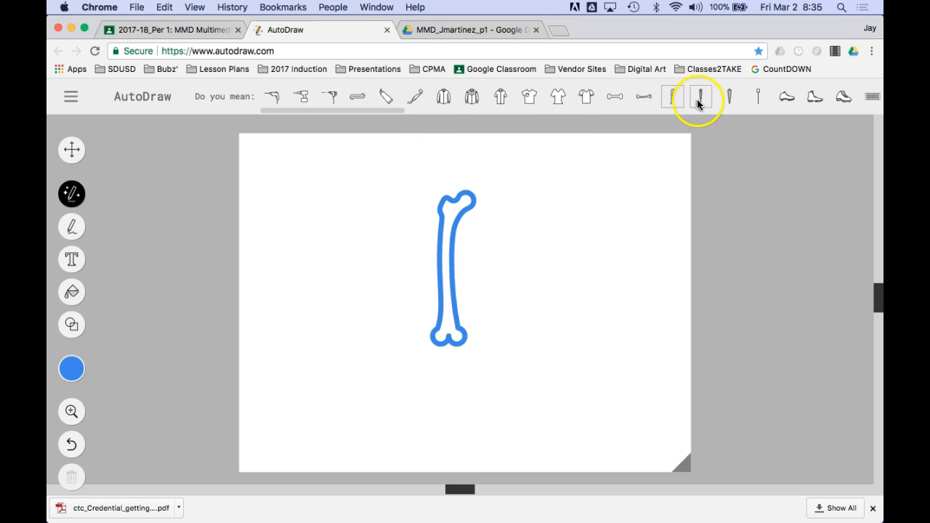
pyautogui.click(787, 98)
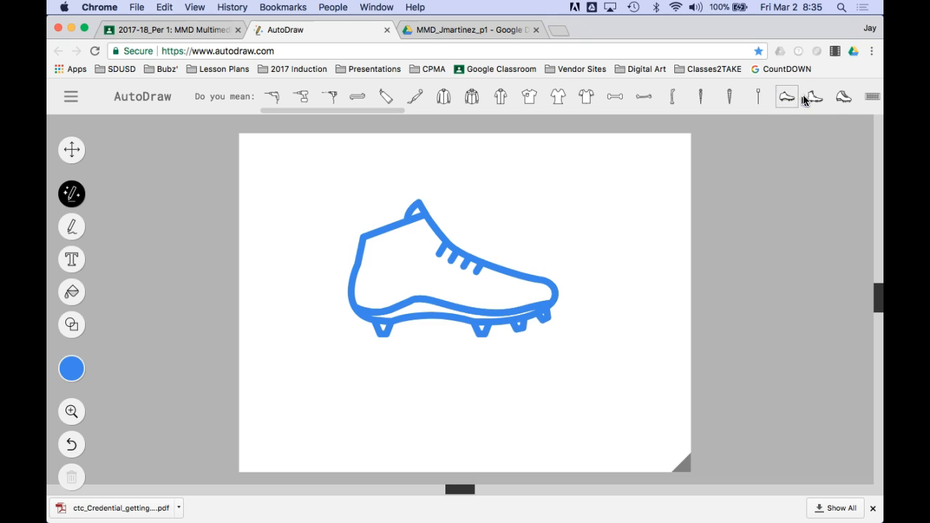
pyautogui.click(814, 97)
pyautogui.click(273, 96)
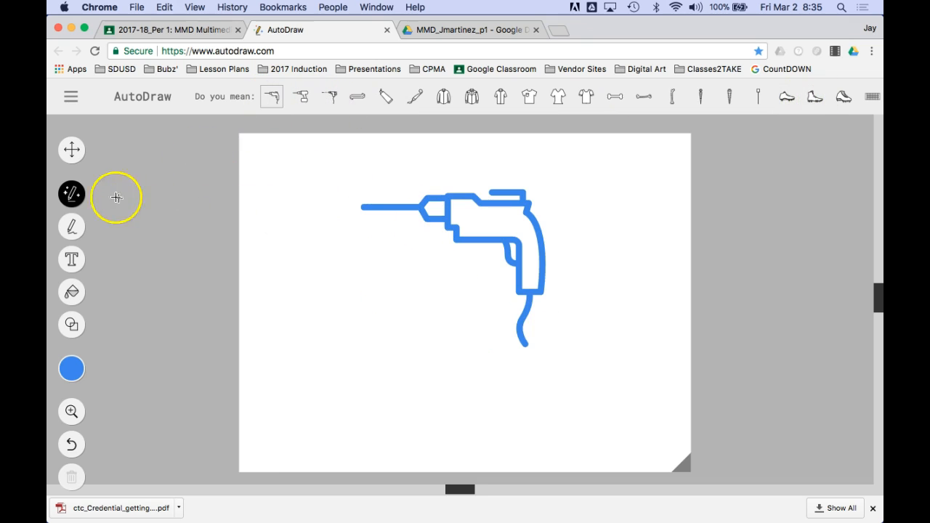
# Select the corded drill drawing and delete it from the canvas
pyautogui.click(72, 150)
pyautogui.click(450, 225)
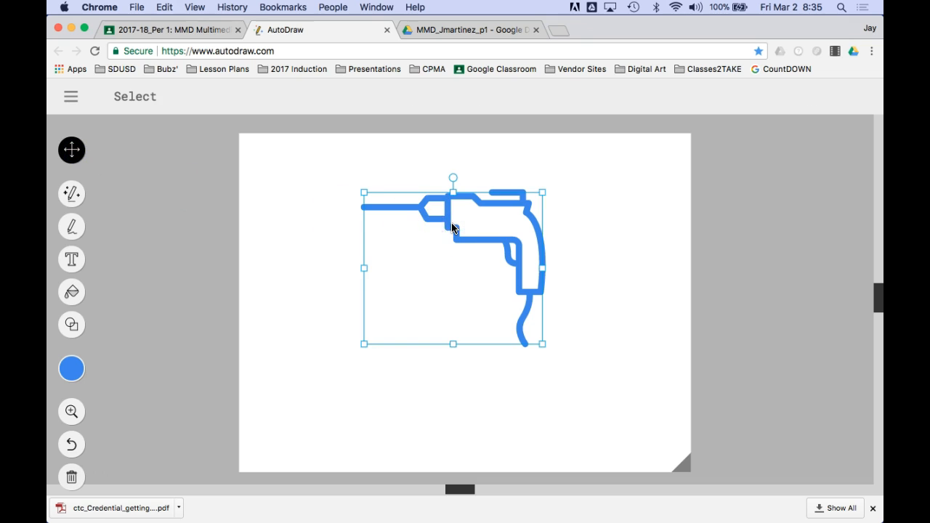
pyautogui.press('Delete')
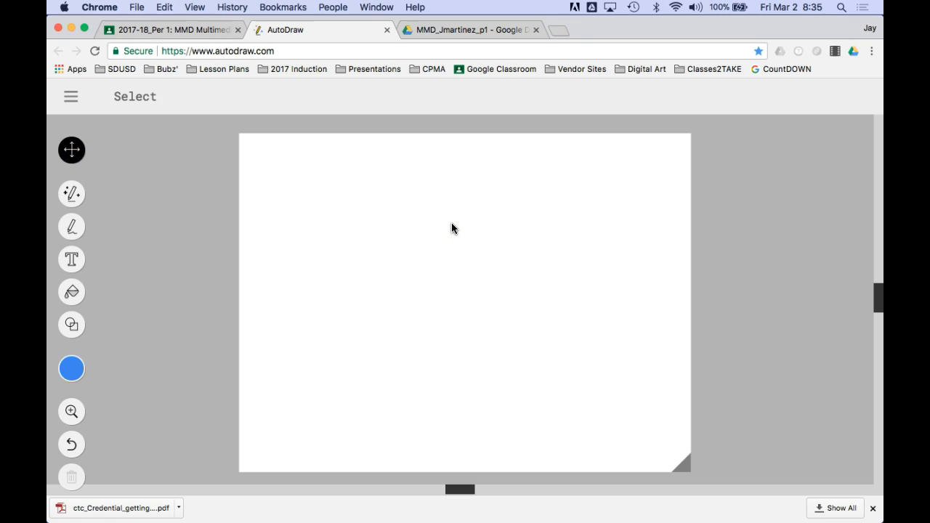
# Sketch a larger handgun outline with the AutoDraw tool and add a trigger inside its trigger guard
pyautogui.click(72, 191)
pyautogui.moveTo(492, 202); pyautogui.dragTo(331, 200)
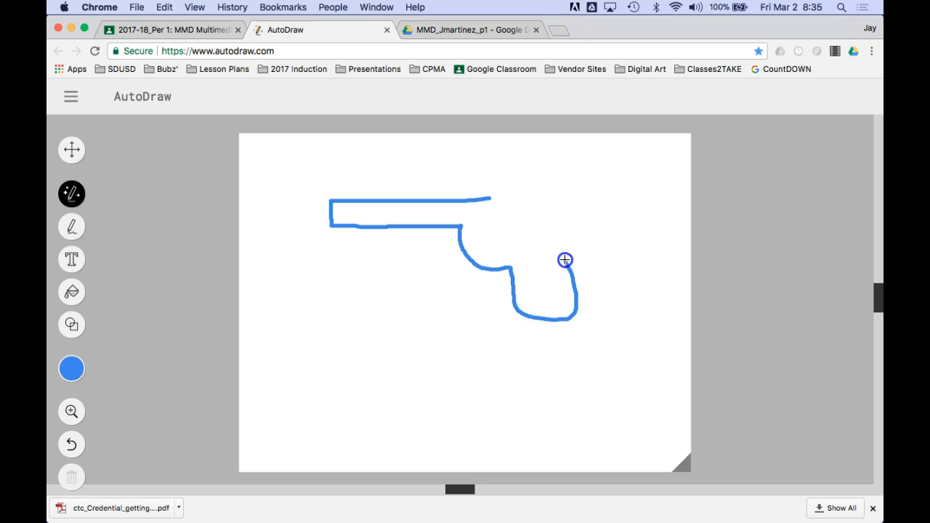
pyautogui.moveTo(487, 196); pyautogui.dragTo(487, 196)
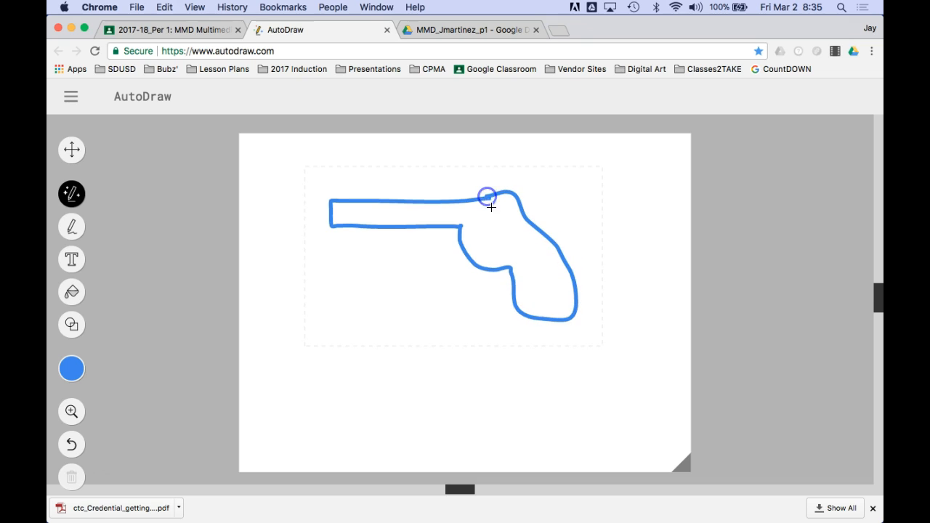
pyautogui.moveTo(472, 230); pyautogui.dragTo(473, 248)
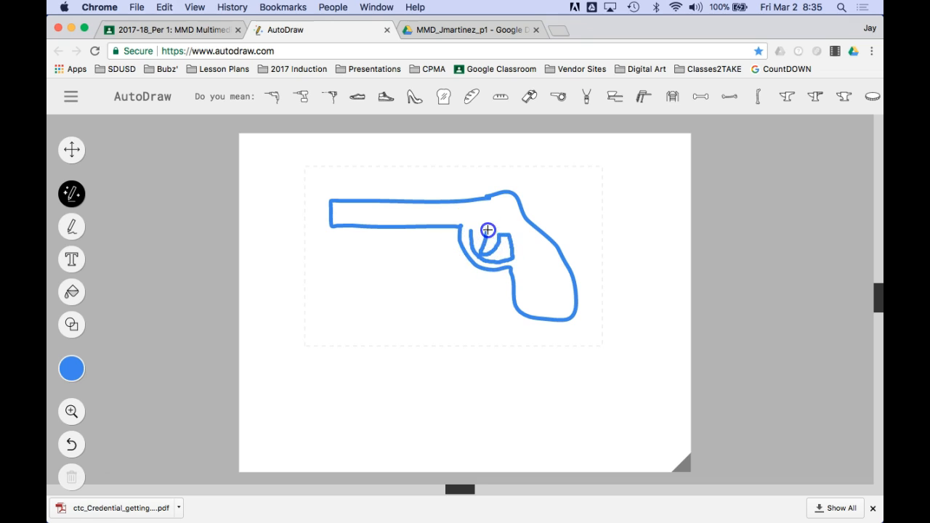
pyautogui.moveTo(471, 231); pyautogui.dragTo(470, 232)
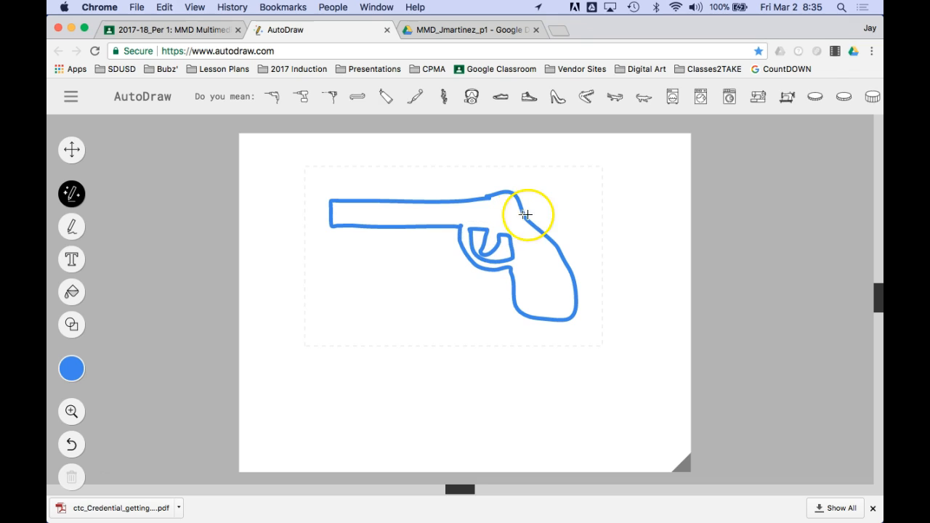
# Add a hammer behind the handgun, a short line in front of the muzzle and several short lines on the grip
pyautogui.moveTo(526, 214)
pyautogui.mouseDown()
pyautogui.moveTo(556, 203)
pyautogui.moveTo(535, 224)
pyautogui.mouseUp()
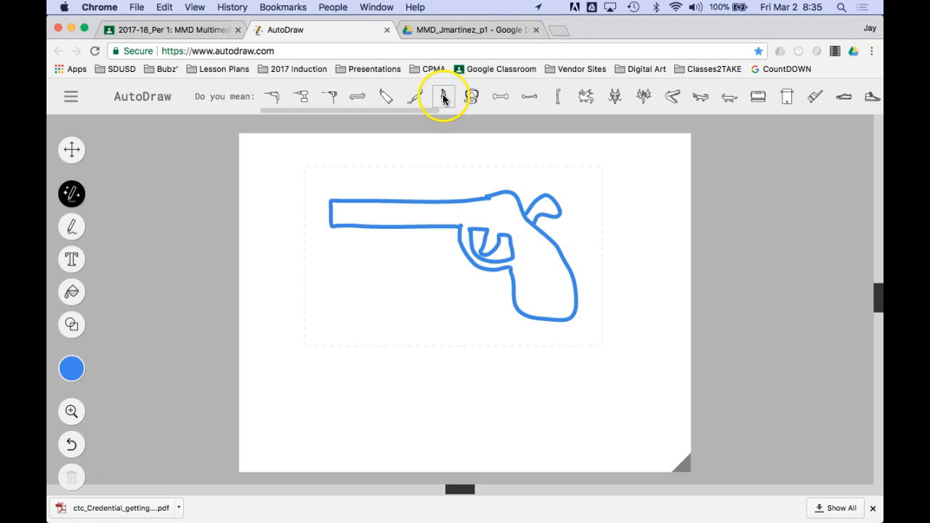
pyautogui.moveTo(325, 213); pyautogui.dragTo(305, 215)
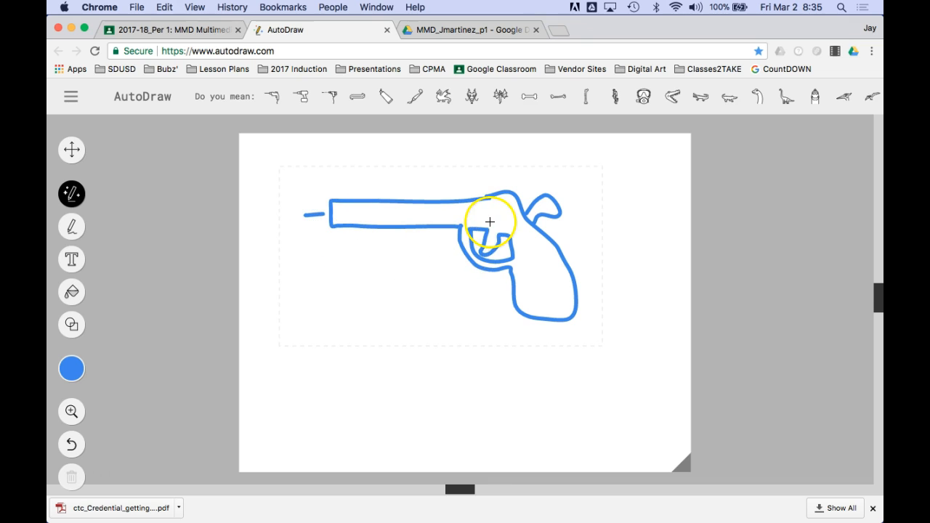
pyautogui.moveTo(524, 250)
pyautogui.mouseDown()
pyautogui.moveTo(539, 250)
pyautogui.moveTo(538, 265)
pyautogui.moveTo(557, 276)
pyautogui.moveTo(556, 299)
pyautogui.mouseUp()
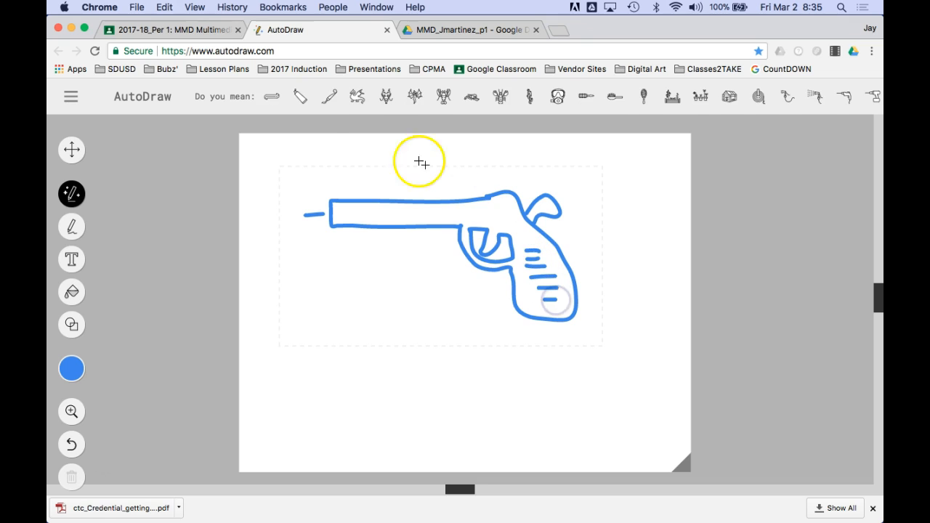
# Try suggested icons in place of the detailed handgun sketch, including the dragon, raised garden bed and greenhouse, ending with the corded drill
pyautogui.click(353, 97)
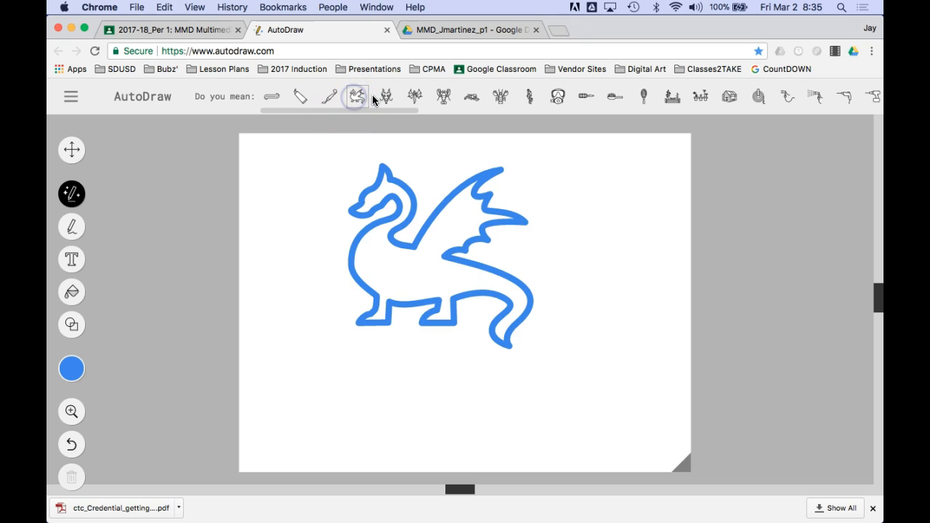
pyautogui.click(386, 96)
pyautogui.click(414, 96)
pyautogui.click(443, 97)
pyautogui.click(470, 99)
pyautogui.click(501, 97)
pyautogui.click(558, 98)
pyautogui.click(529, 98)
pyautogui.click(586, 96)
pyautogui.click(638, 100)
pyautogui.click(673, 100)
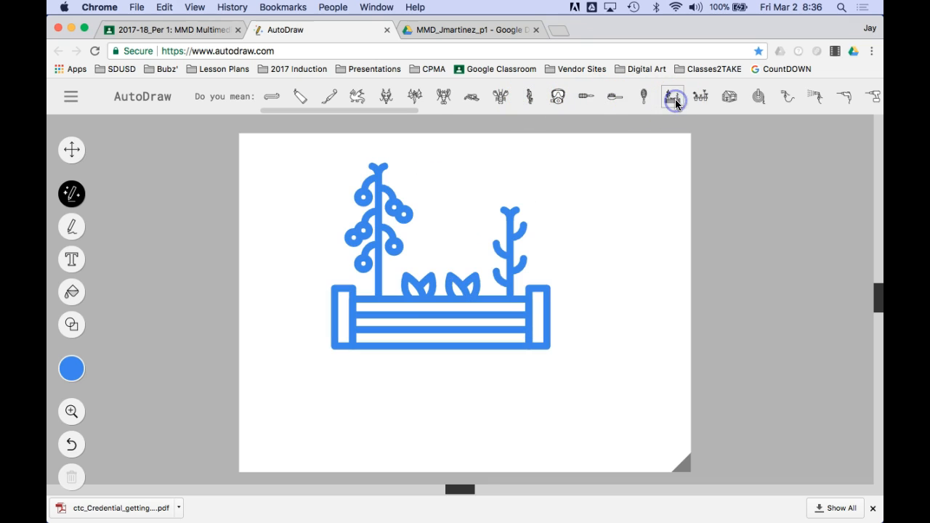
pyautogui.click(729, 96)
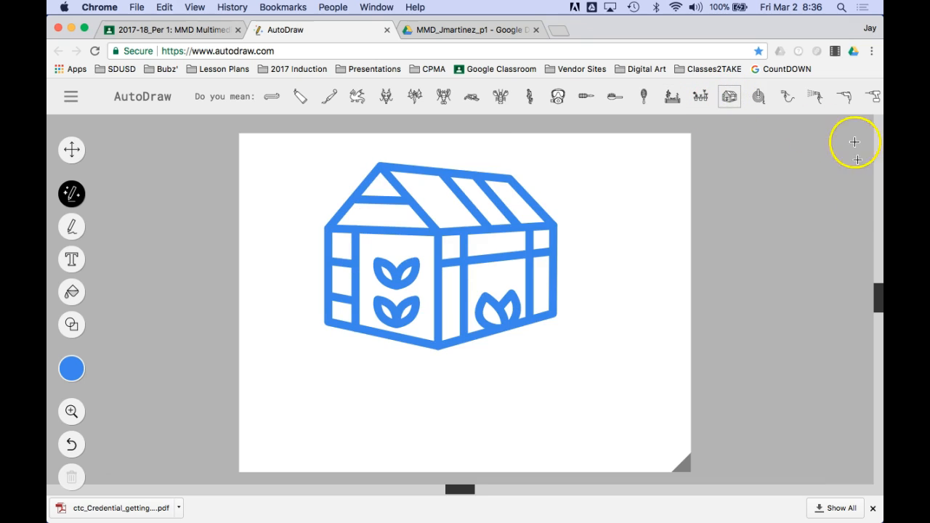
pyautogui.click(848, 96)
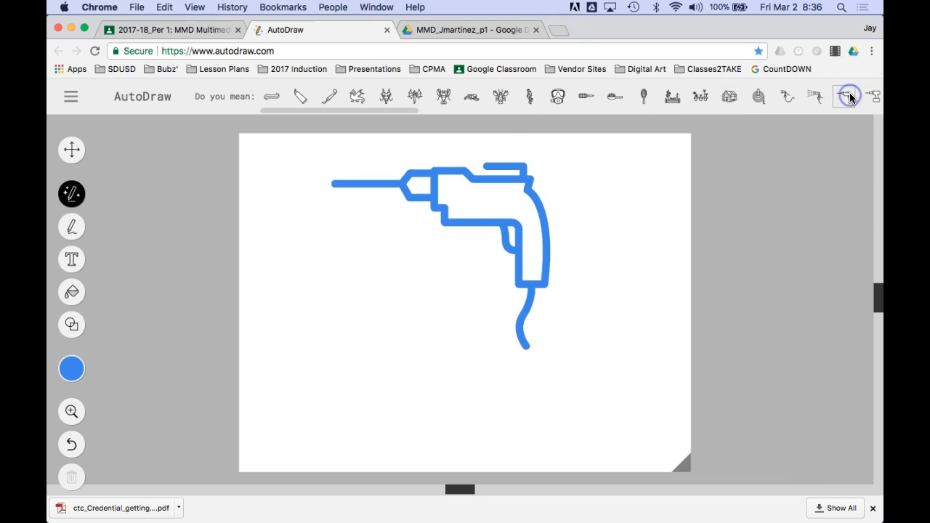
# Try suggestions further along the list, including the drill with a twisted bit, Statue of Liberty, roped-off painting and front-view seahorse
pyautogui.moveTo(399, 111); pyautogui.dragTo(516, 106)
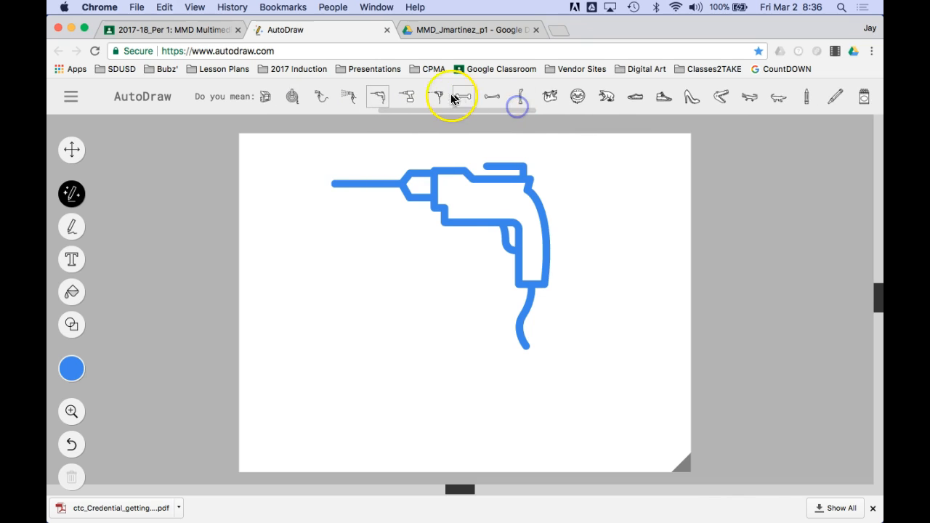
pyautogui.click(439, 97)
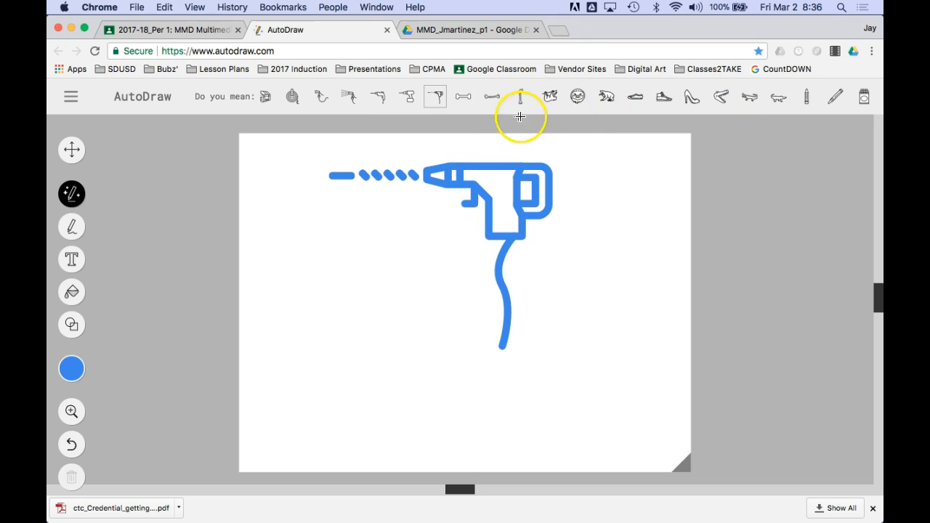
pyautogui.moveTo(489, 108); pyautogui.dragTo(741, 109)
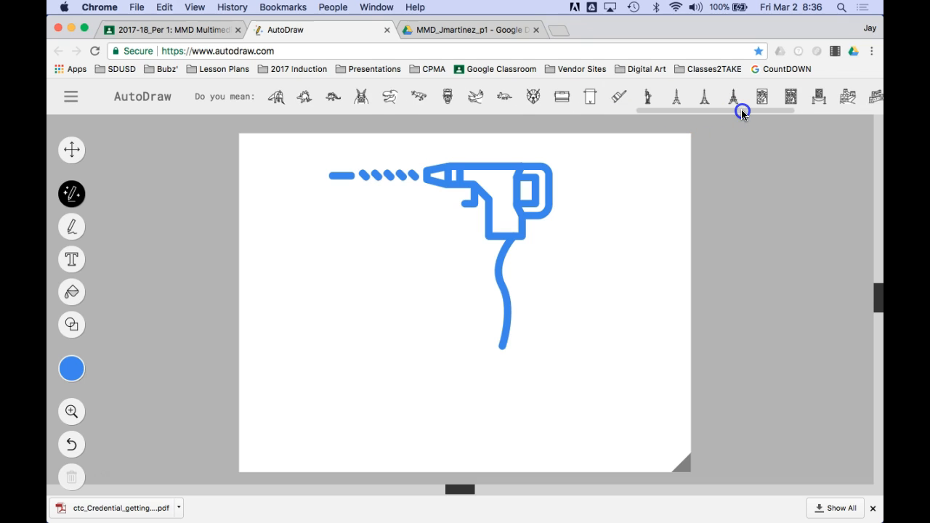
pyautogui.click(645, 94)
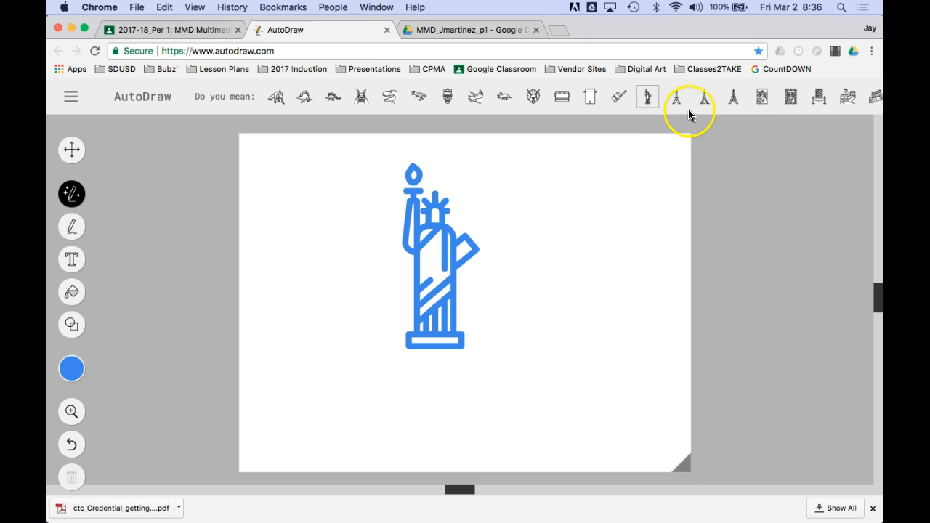
pyautogui.moveTo(683, 112); pyautogui.dragTo(741, 109)
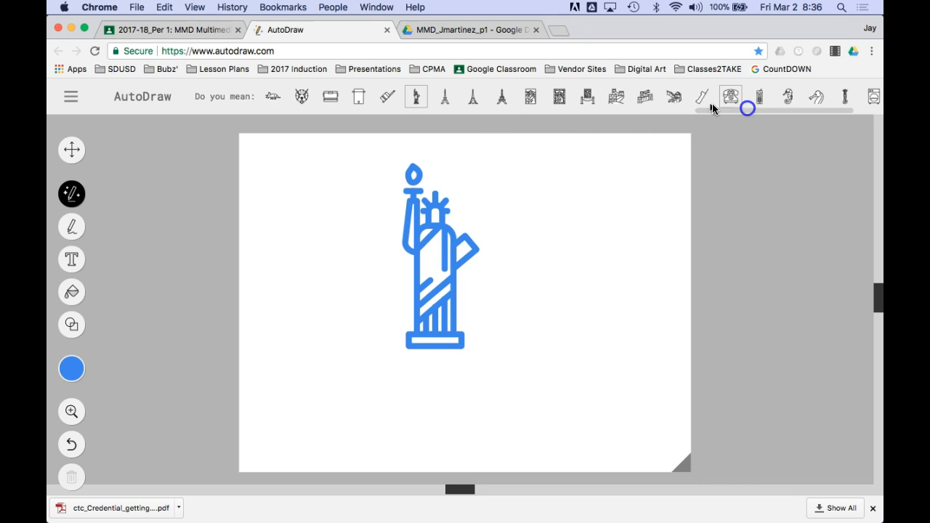
pyautogui.click(589, 96)
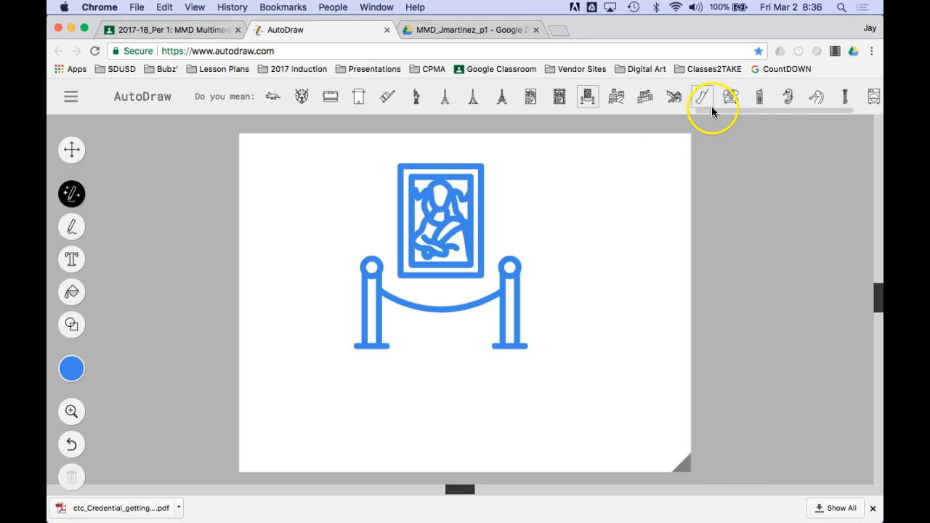
pyautogui.moveTo(769, 111); pyautogui.dragTo(820, 109)
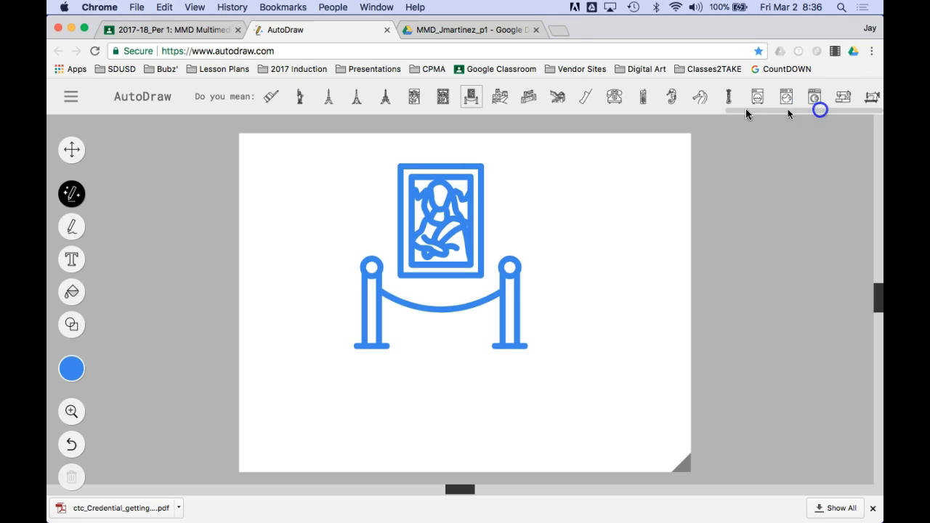
pyautogui.click(730, 98)
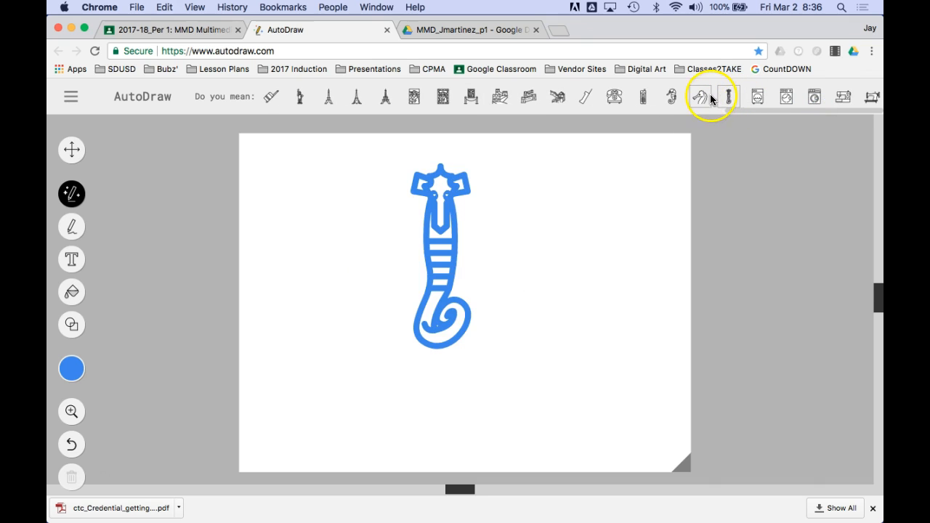
# Replace the drawing with the side-view seahorse suggestion and select it on the canvas
pyautogui.click(670, 96)
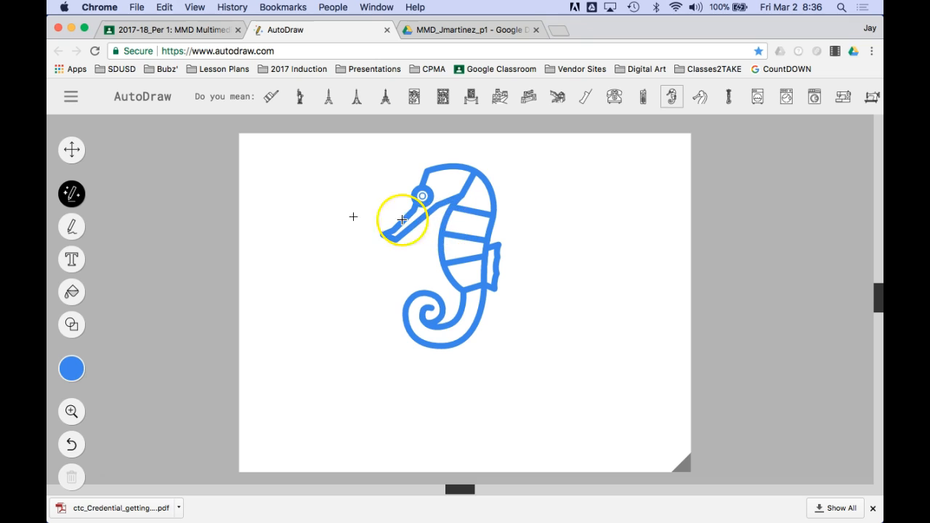
pyautogui.click(71, 149)
pyautogui.click(446, 241)
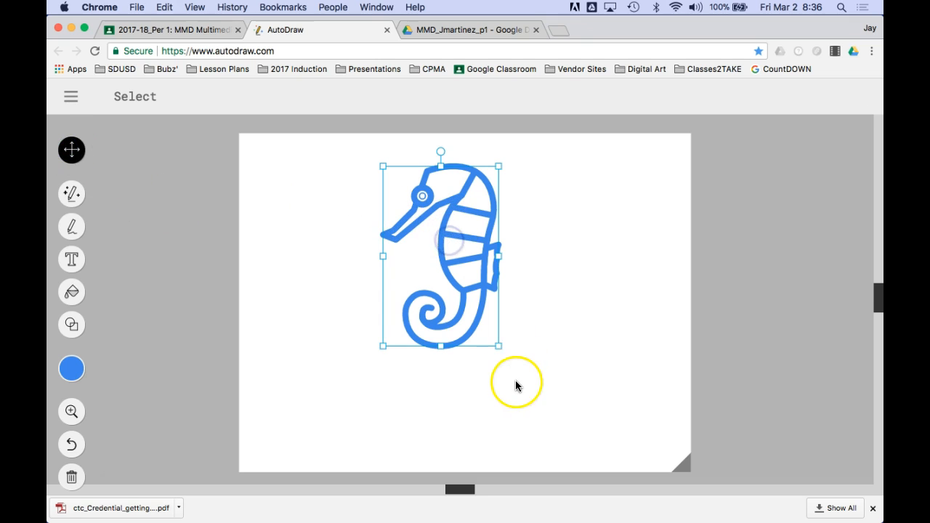
# Enlarge the seahorse, reposition it so it fits fully inside the canvas, and recolour it black
pyautogui.moveTo(498, 350); pyautogui.dragTo(542, 386)
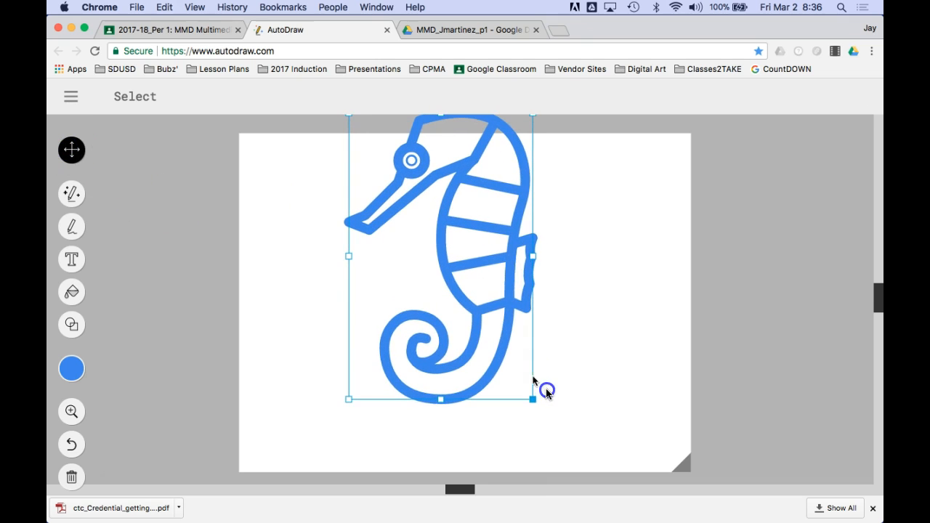
pyautogui.moveTo(500, 304); pyautogui.dragTo(528, 352)
pyautogui.click(71, 369)
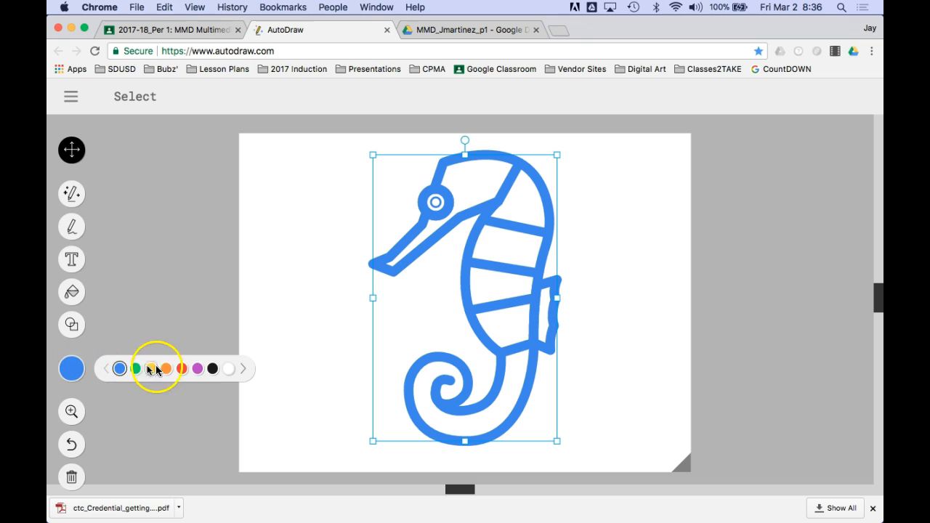
pyautogui.click(213, 369)
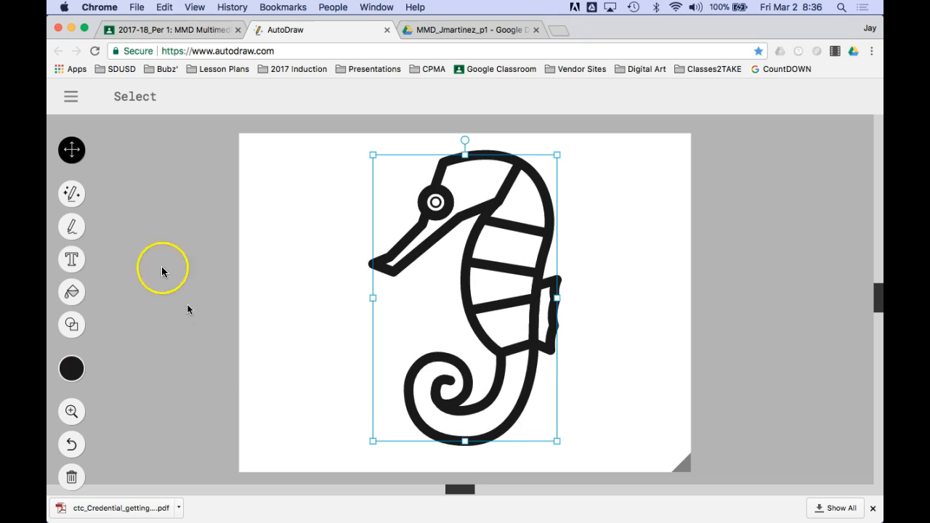
# Download the seahorse drawing and move the seahorse to the left half of the canvas
pyautogui.click(70, 97)
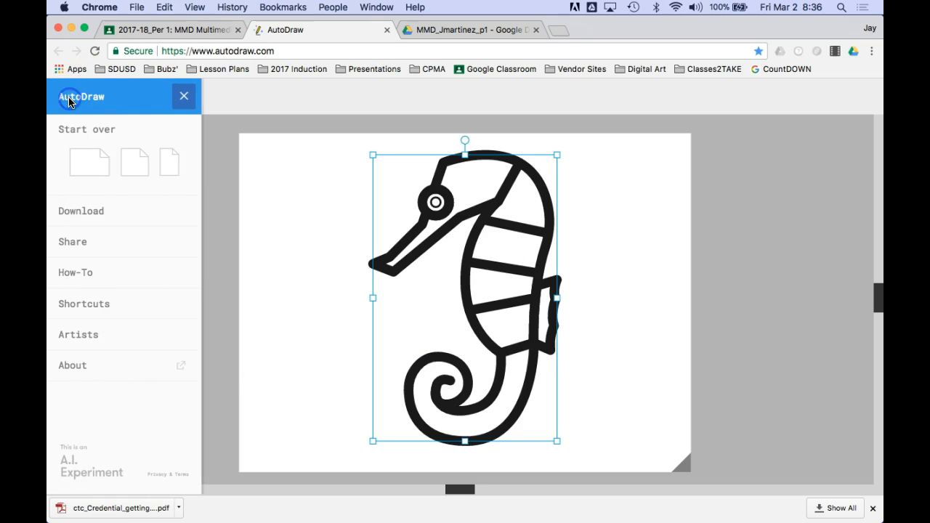
pyautogui.click(91, 211)
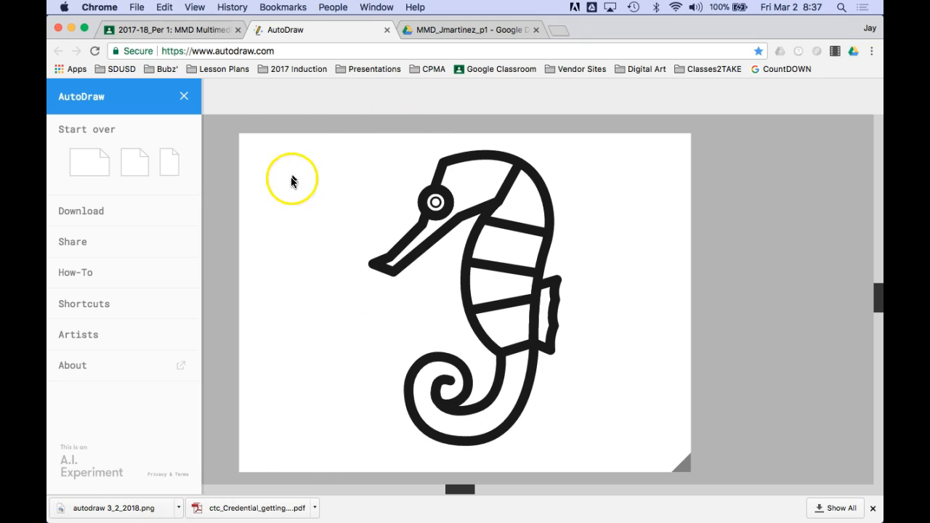
pyautogui.click(471, 266)
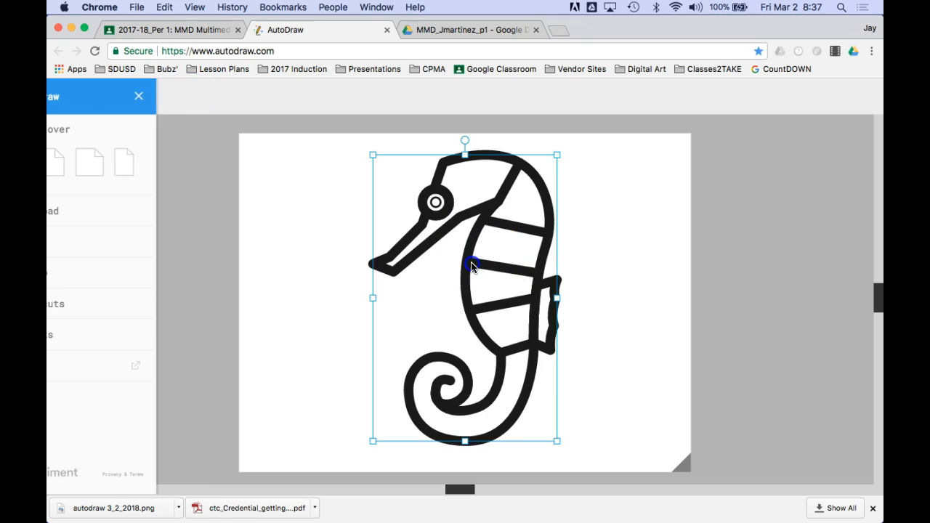
pyautogui.moveTo(468, 268); pyautogui.dragTo(363, 273)
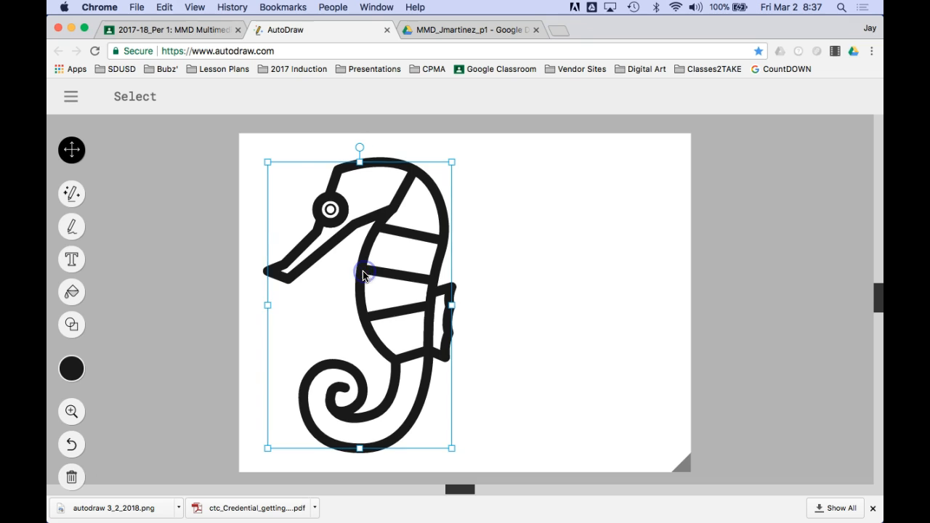
# Sketch a skull with teeth and two eyes beside the seahorse and replace it with the first front-view skull suggestion
pyautogui.click(70, 195)
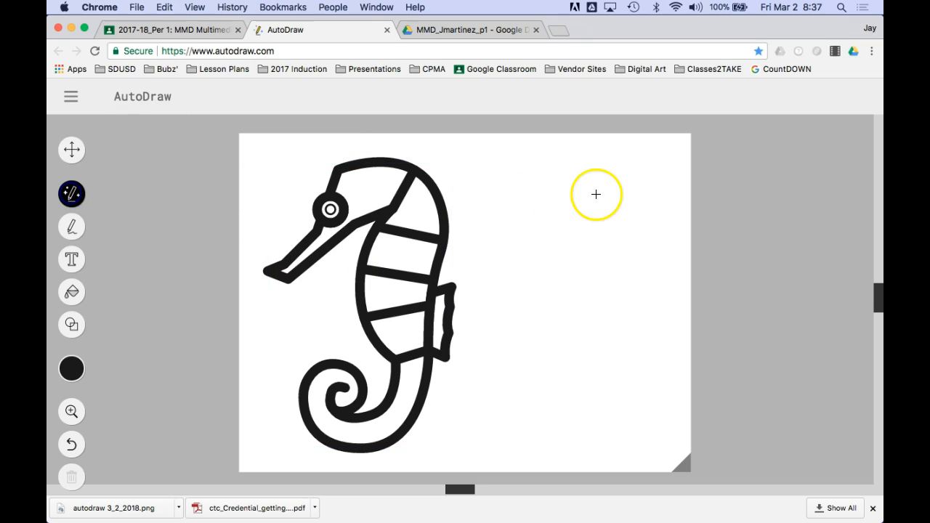
pyautogui.moveTo(632, 294)
pyautogui.mouseDown()
pyautogui.moveTo(642, 246)
pyautogui.moveTo(597, 214)
pyautogui.moveTo(541, 225)
pyautogui.moveTo(518, 259)
pyautogui.mouseUp()
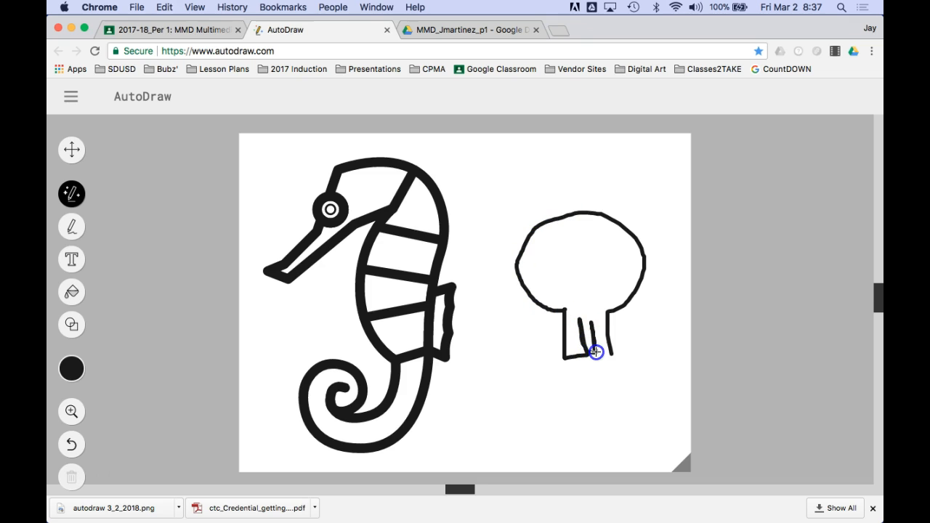
pyautogui.moveTo(609, 351); pyautogui.dragTo(611, 353)
pyautogui.click(556, 269)
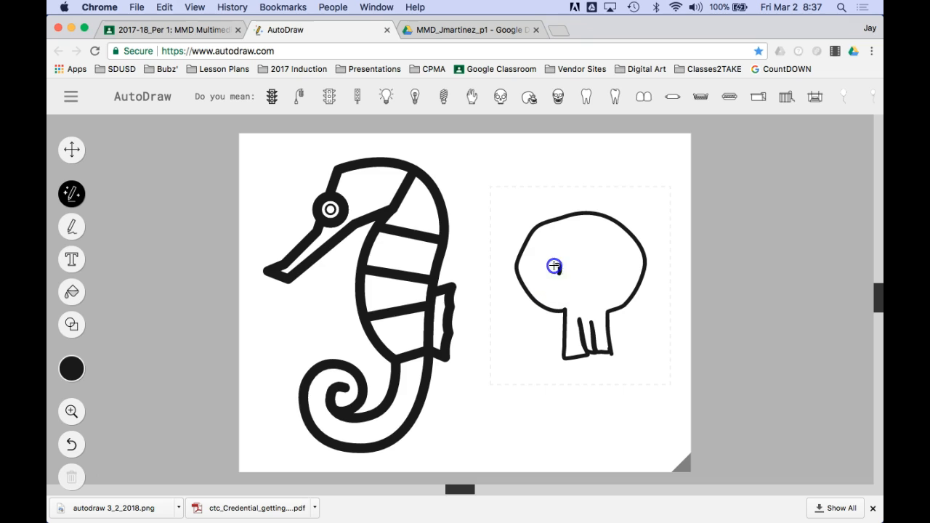
pyautogui.click(594, 264)
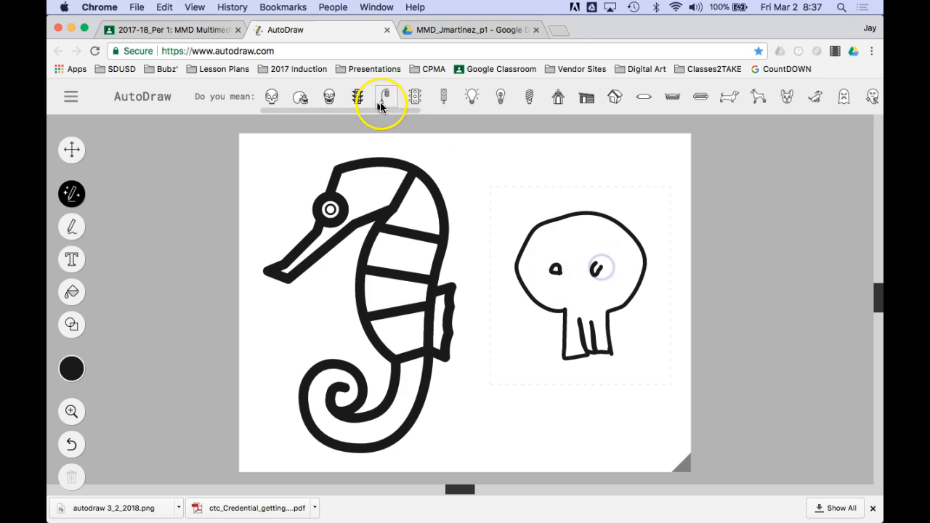
pyautogui.click(273, 98)
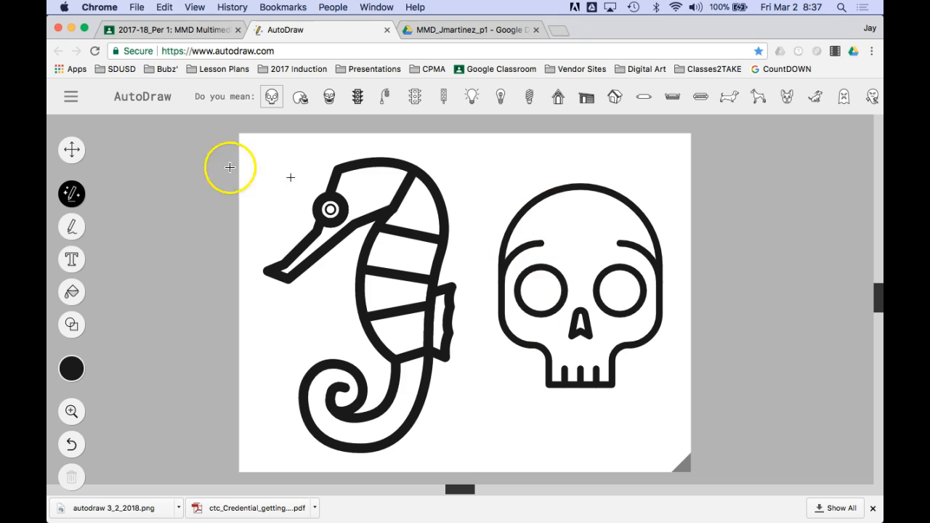
# Download the combined seahorse and skull drawing and show autodraw 3_2_2018 (1).png in Finder
pyautogui.click(70, 97)
pyautogui.click(97, 211)
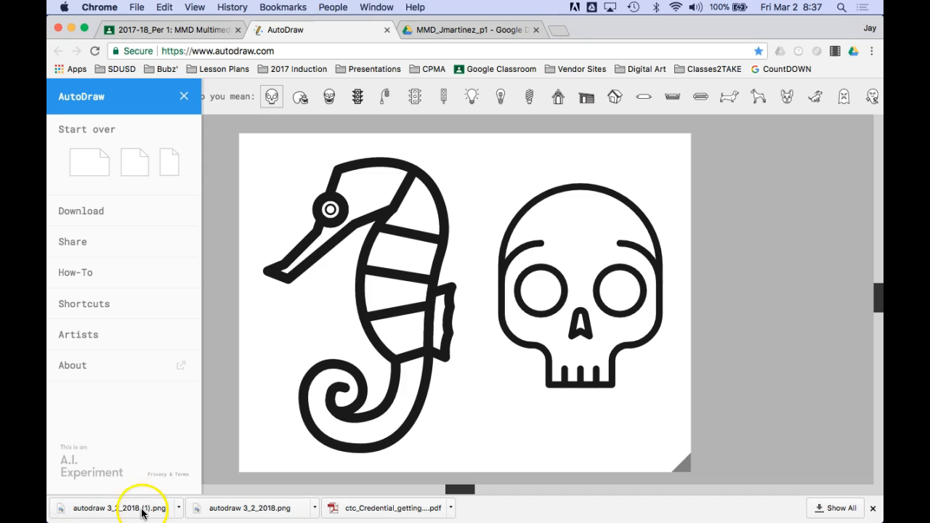
pyautogui.click(180, 509)
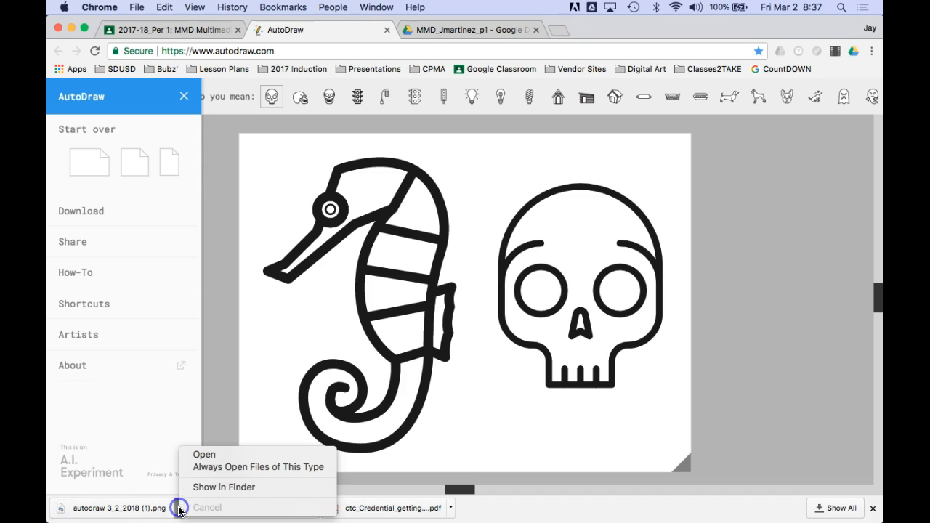
pyautogui.click(216, 487)
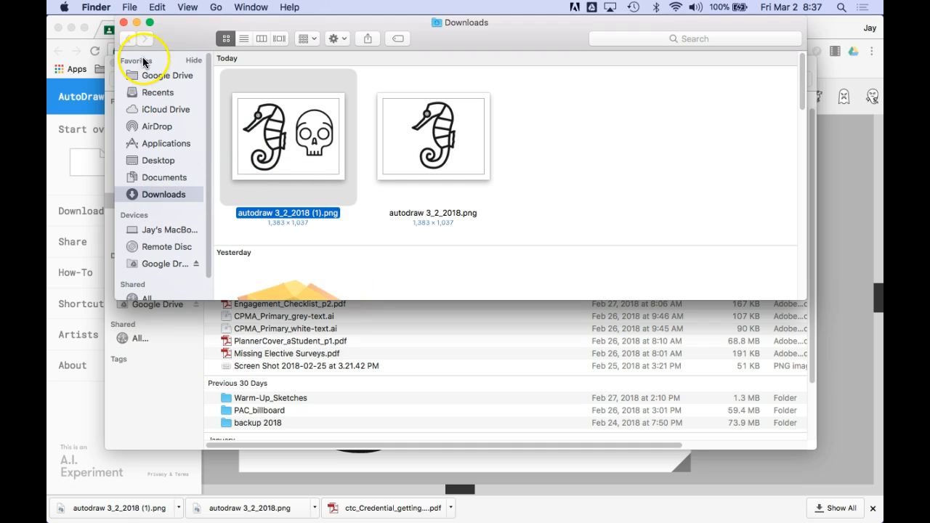
# Close the Finder windows and AutoDraw, and open the Free Online Raster to Vector Converter link from the class assignment
pyautogui.click(124, 22)
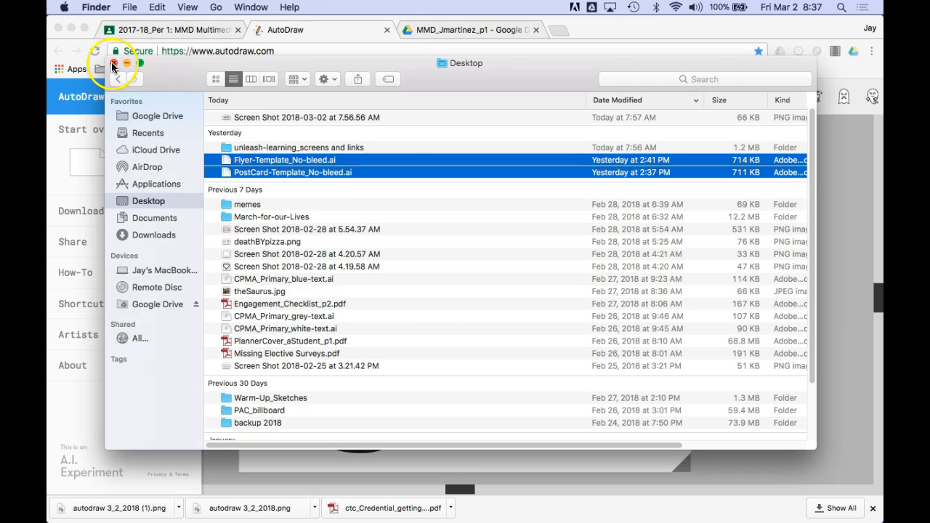
pyautogui.click(114, 64)
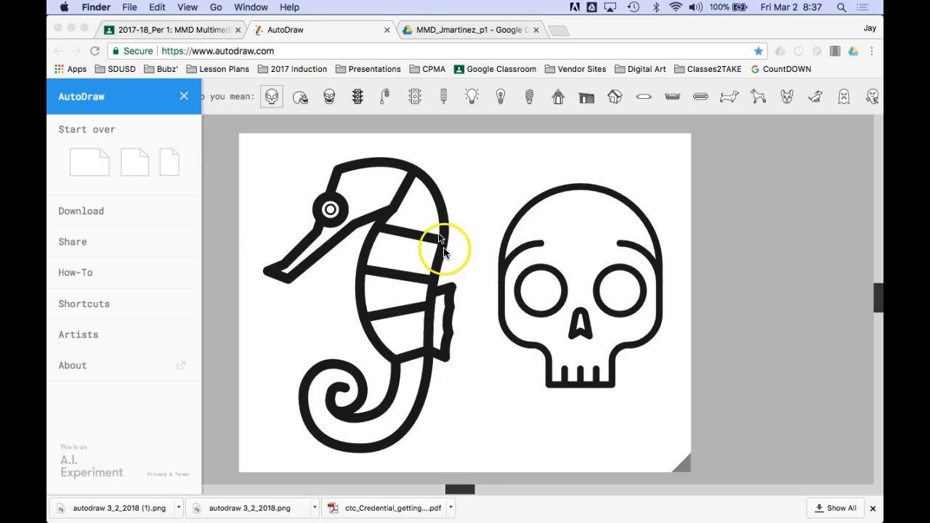
pyautogui.click(184, 97)
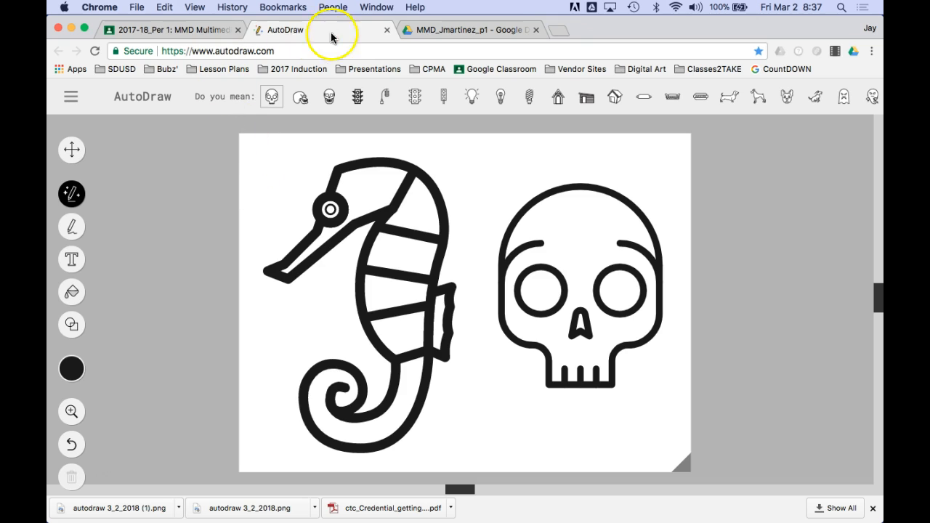
pyautogui.click(387, 31)
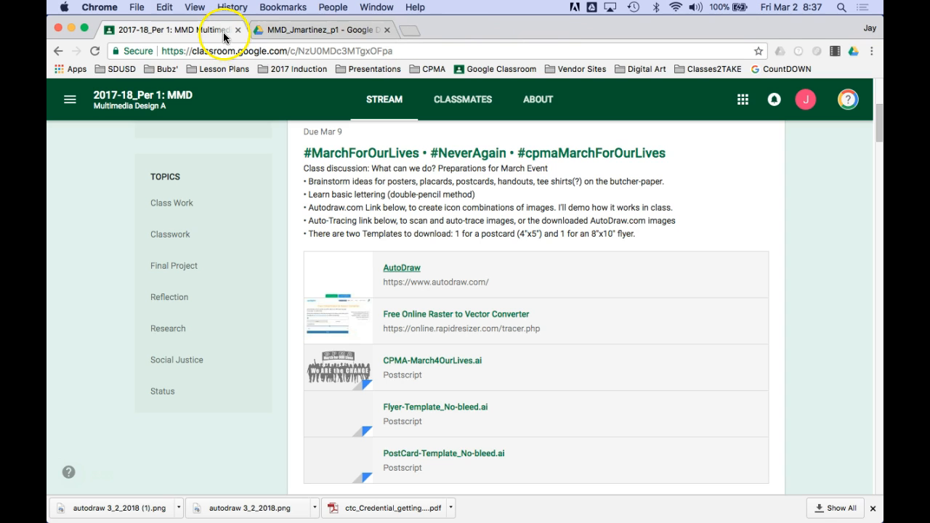
pyautogui.click(435, 318)
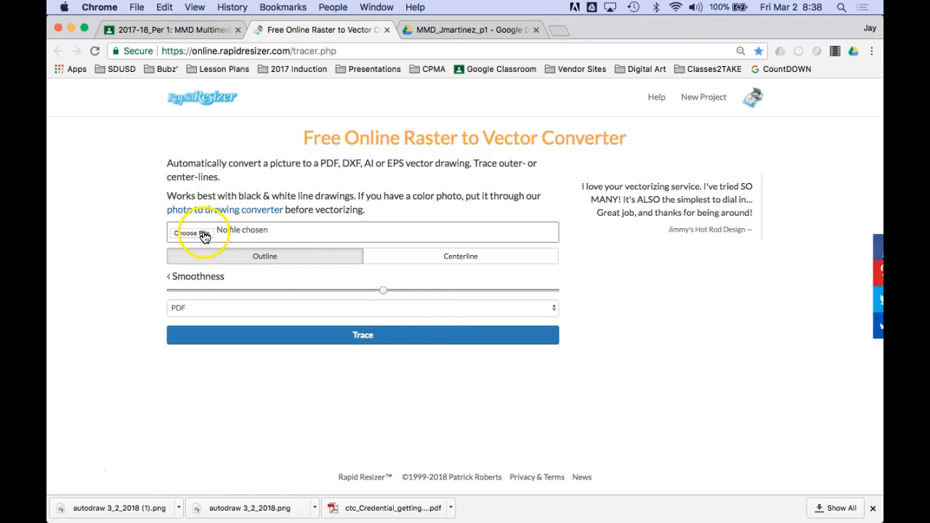
# Start choosing a file for the converter and look through the Downloads folder for the saved AutoDraw image
pyautogui.click(202, 236)
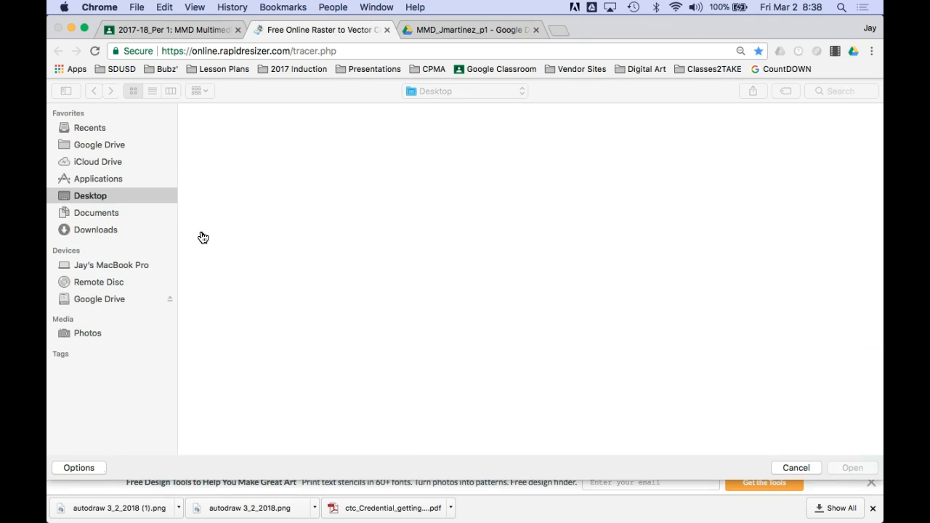
pyautogui.click(90, 231)
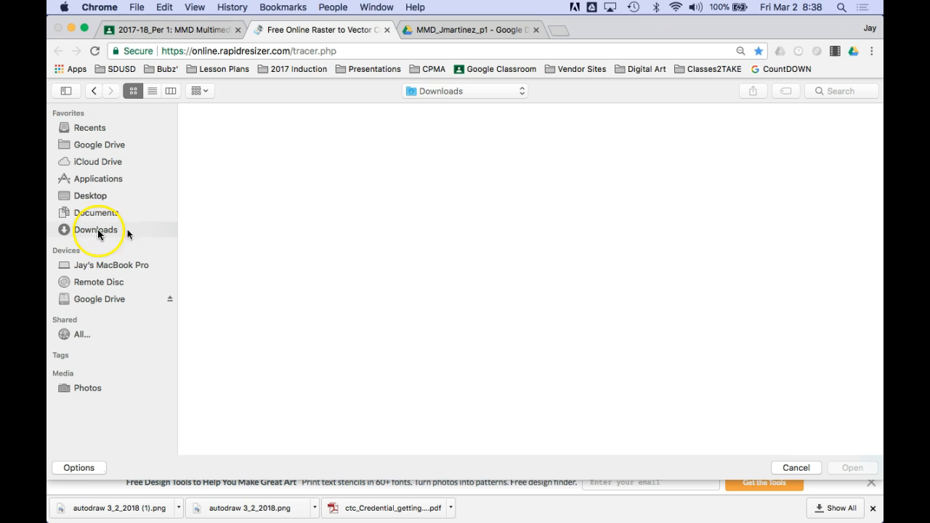
pyautogui.scroll(-3, 534, 298)
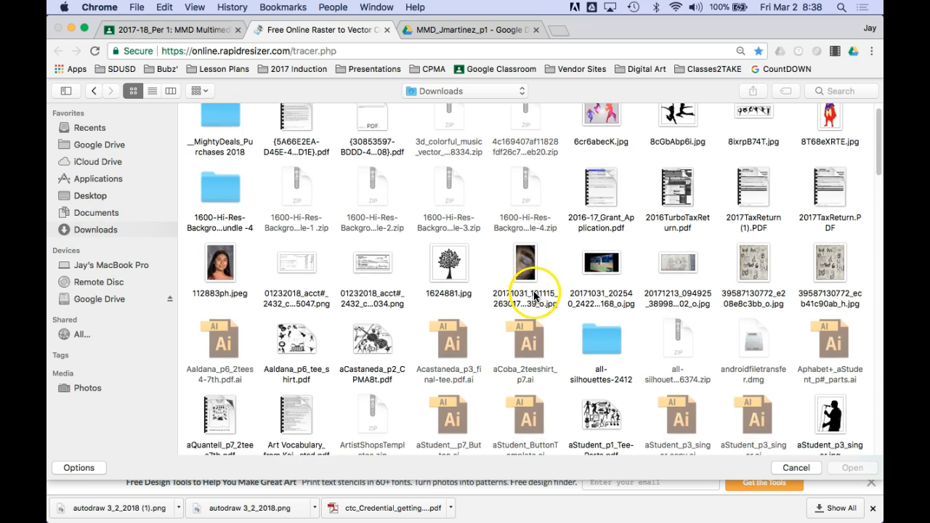
pyautogui.scroll(-18, 534, 298)
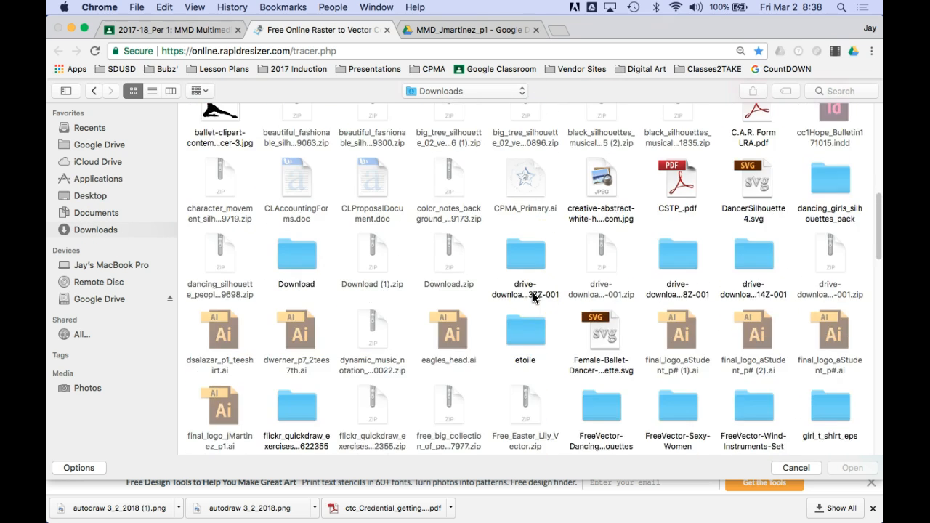
pyautogui.scroll(-3, 534, 298)
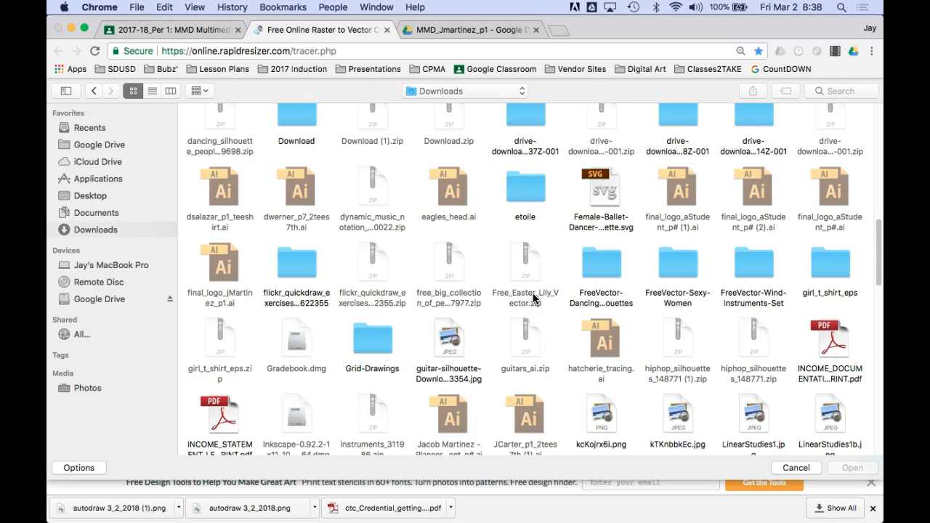
pyautogui.scroll(-5, 534, 298)
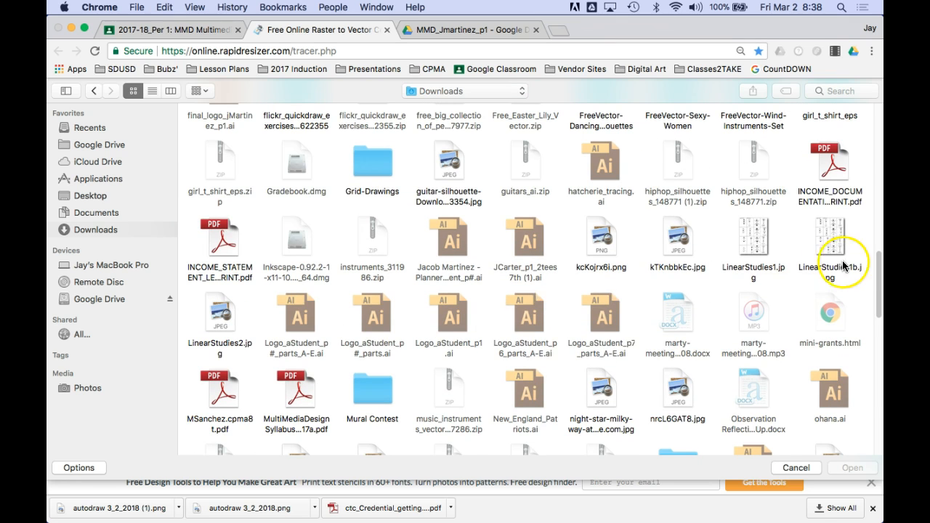
pyautogui.scroll(-15, 835, 266)
pyautogui.scroll(-5, 880, 359)
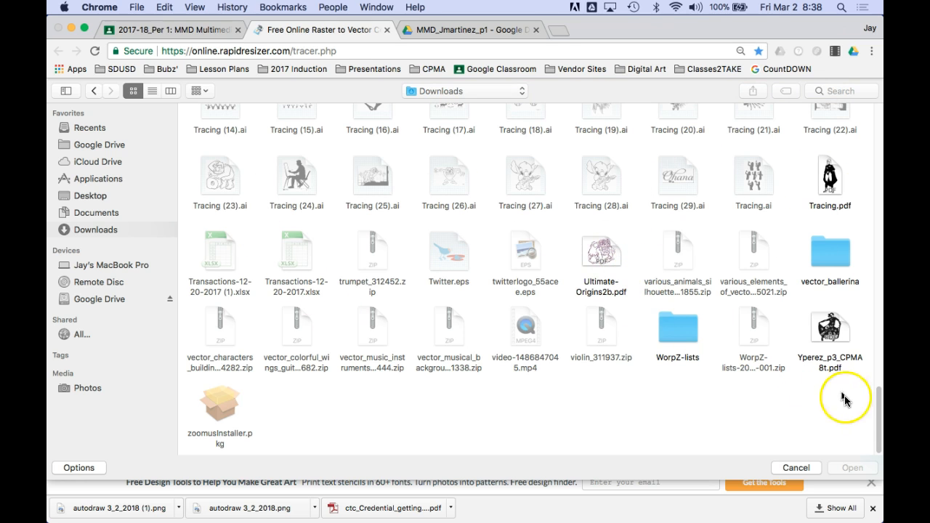
pyautogui.moveTo(879, 425); pyautogui.dragTo(869, 109)
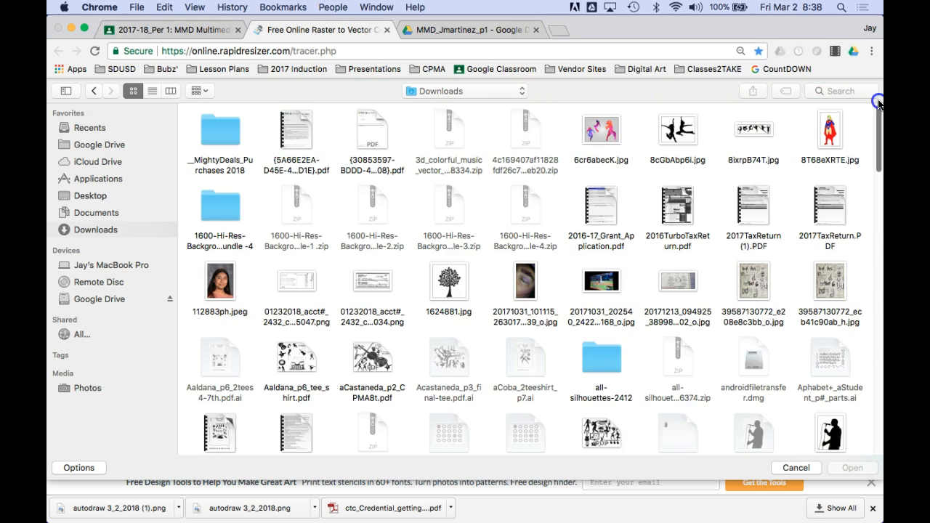
# Show the Downloads folder as a list sorted by newest modification date and choose autodraw 3_2_2018 (1).png for conversion
pyautogui.click(101, 229)
pyautogui.click(152, 92)
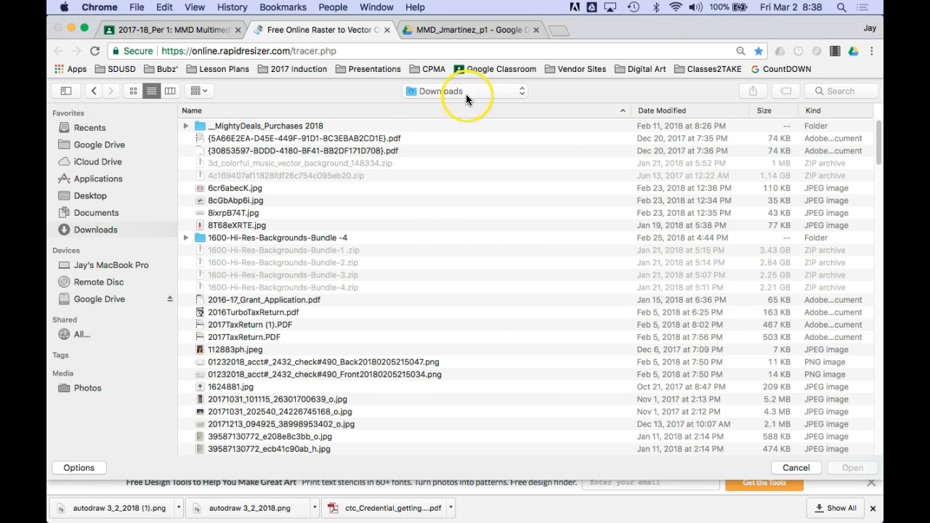
pyautogui.click(650, 110)
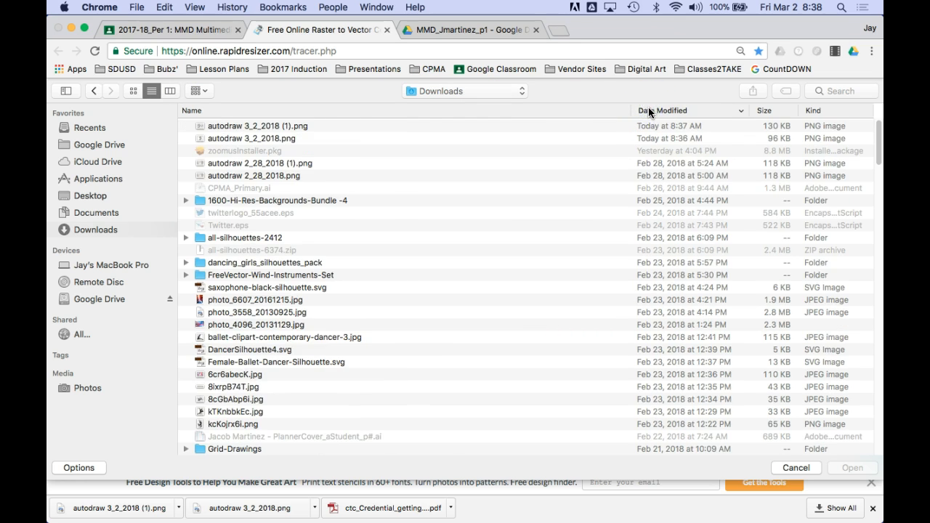
pyautogui.click(205, 128)
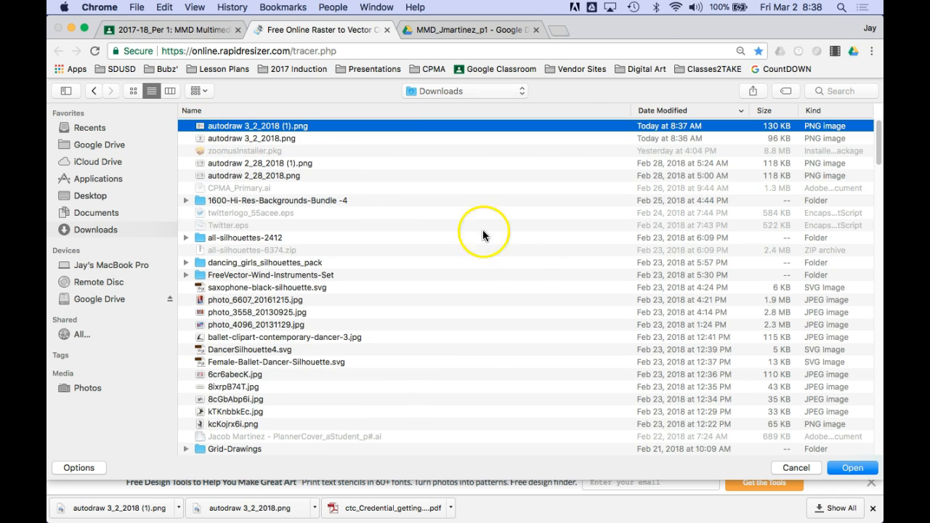
pyautogui.click(845, 468)
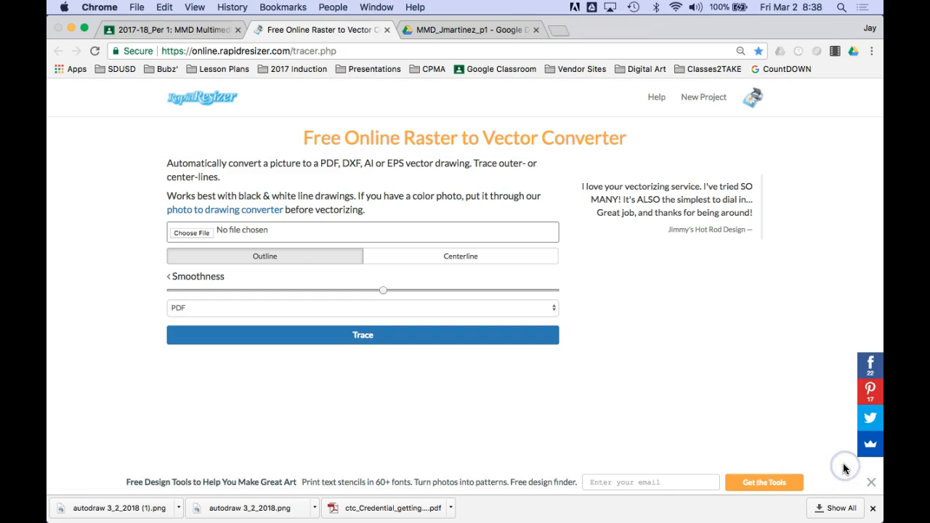
# Set the converter's output format to AI and trace the chosen image
pyautogui.click(219, 306)
pyautogui.click(217, 287)
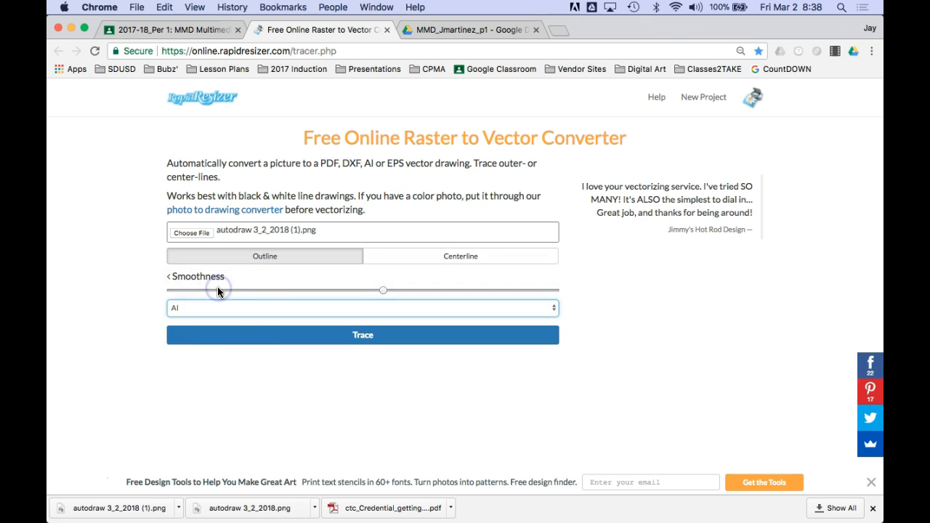
pyautogui.click(359, 336)
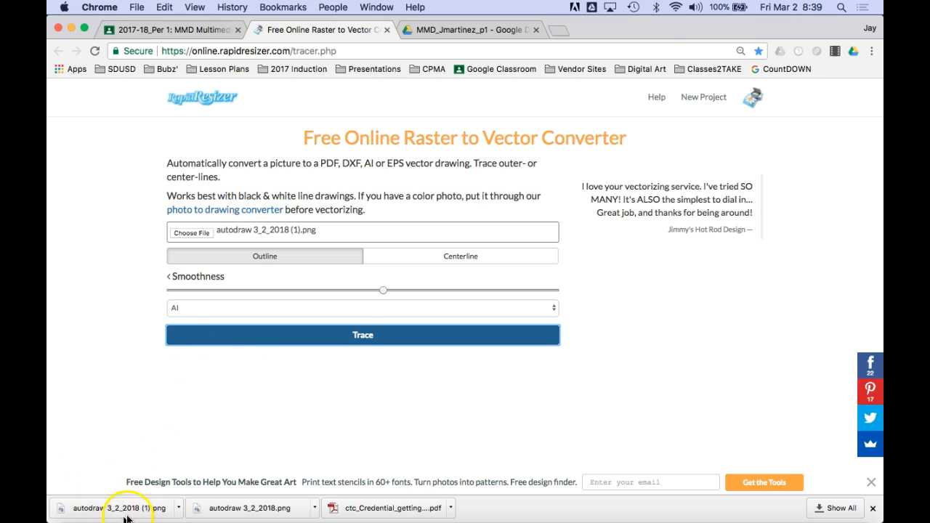
pyautogui.click(89, 516)
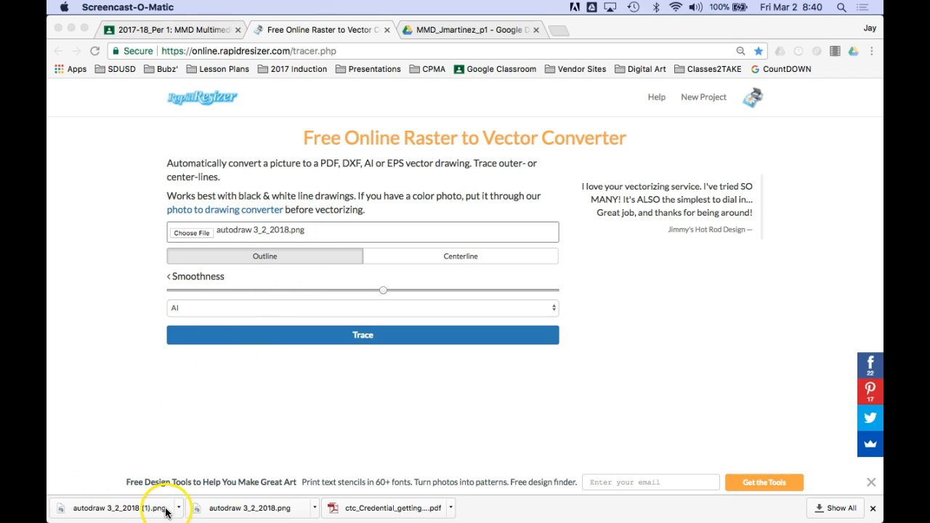
# Choose seaHorse+skull.png from the Desktop, trace it to AI format, and open the resulting vector file in Illustrator
pyautogui.click(193, 233)
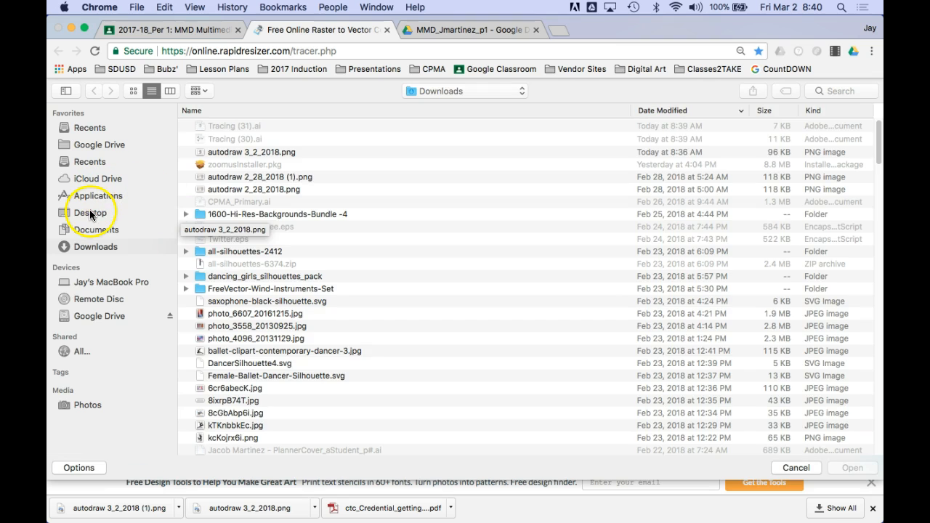
pyautogui.click(91, 215)
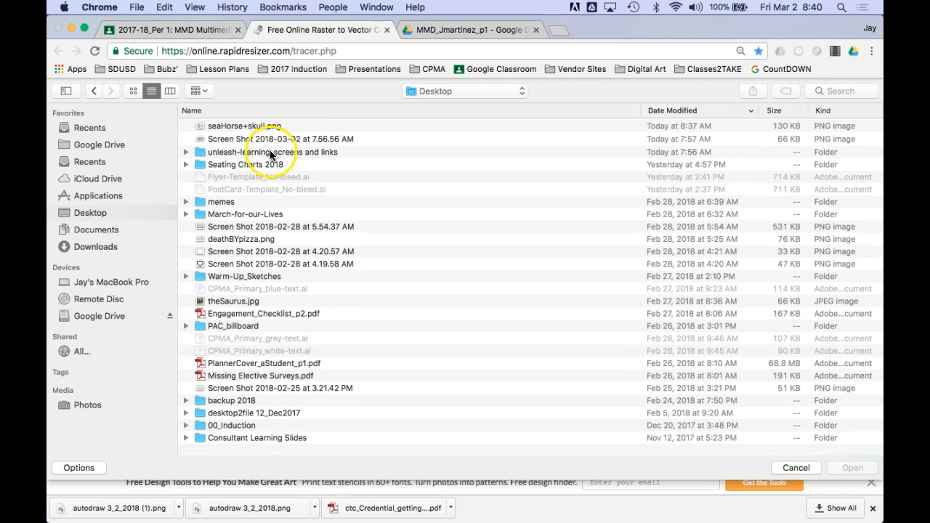
pyautogui.click(200, 129)
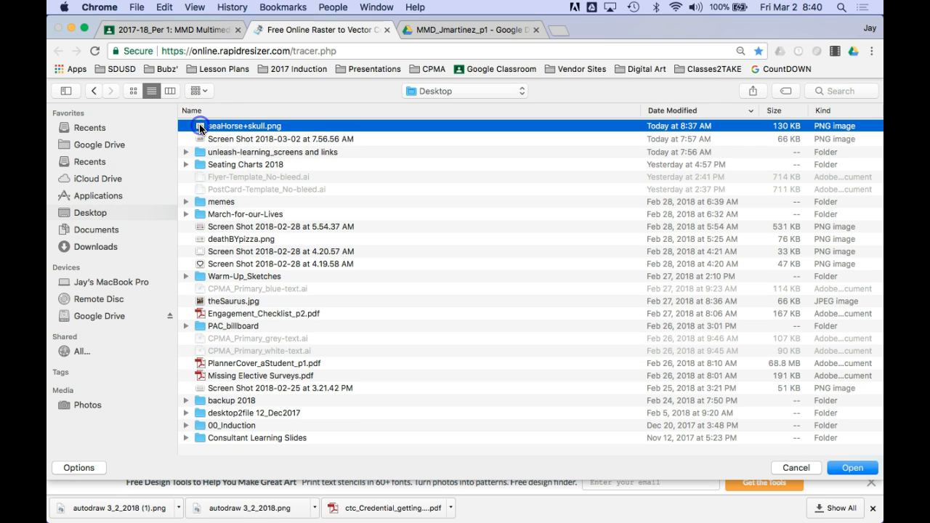
pyautogui.click(851, 468)
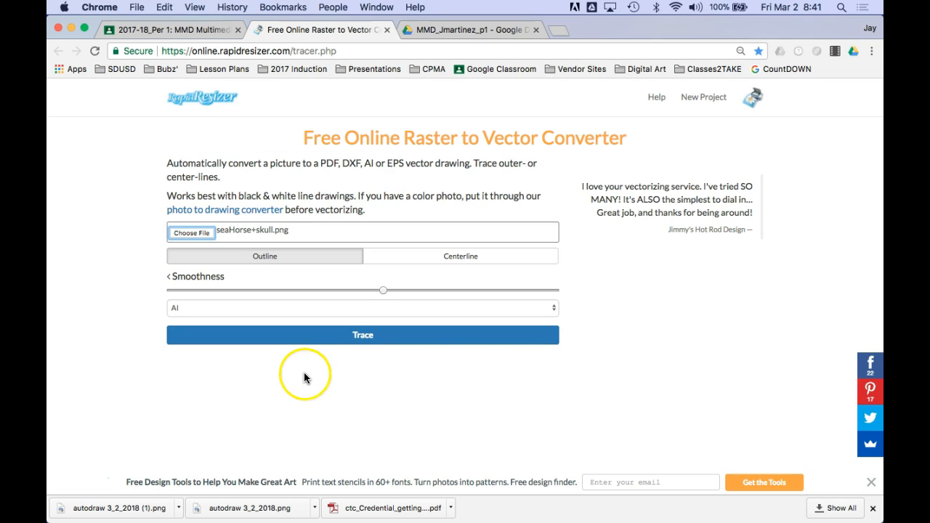
pyautogui.click(328, 339)
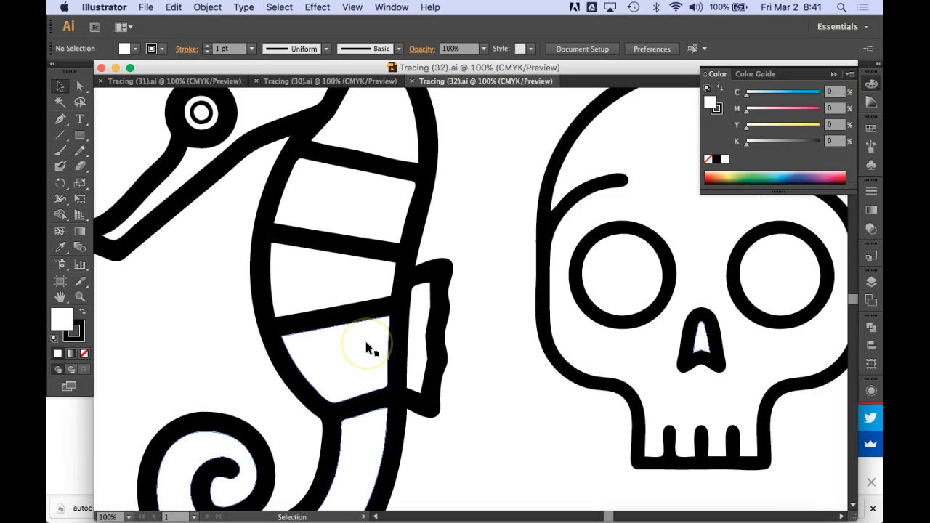
# Try to delete the white background together with every object sharing its appearance, and undo the deletion
pyautogui.press('super+minus')
pyautogui.press('super+minus')
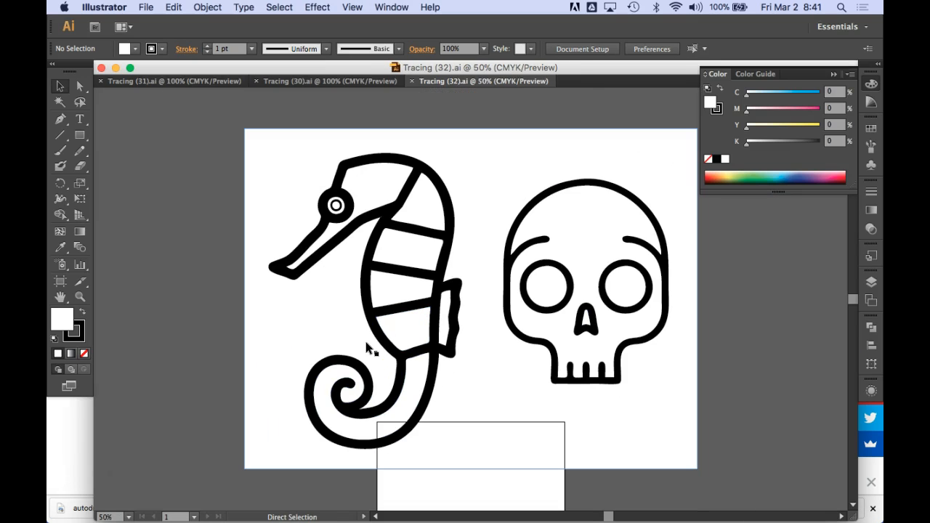
pyautogui.click(80, 85)
pyautogui.click(261, 155)
pyautogui.click(263, 156)
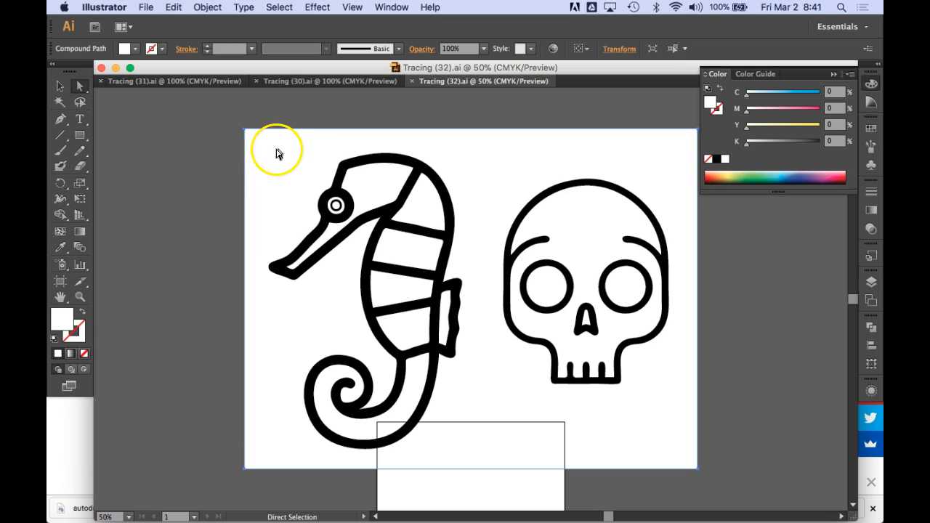
pyautogui.click(279, 8)
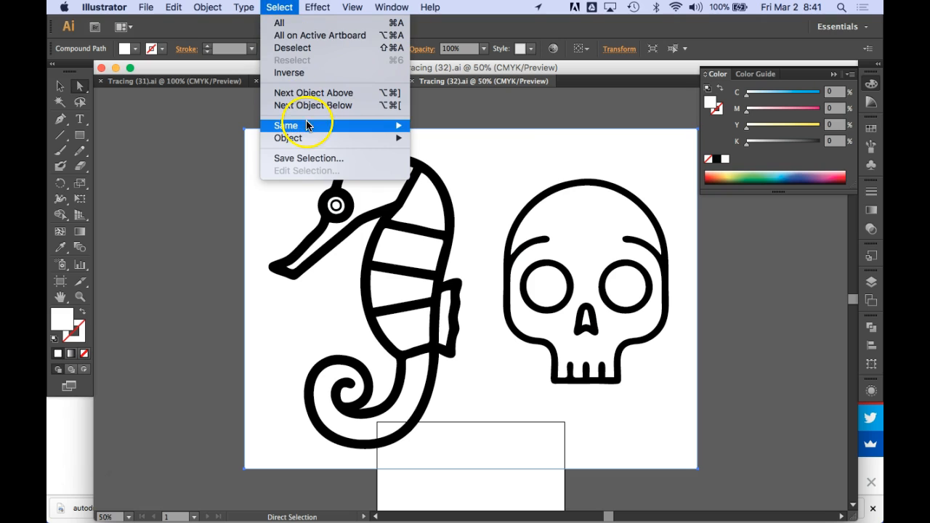
pyautogui.moveTo(312, 126)
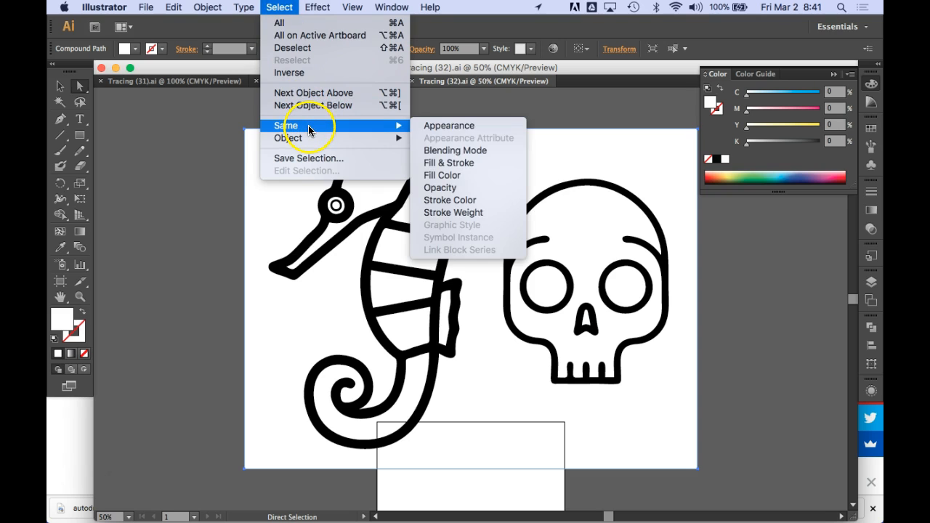
pyautogui.click(454, 125)
pyautogui.press('Delete')
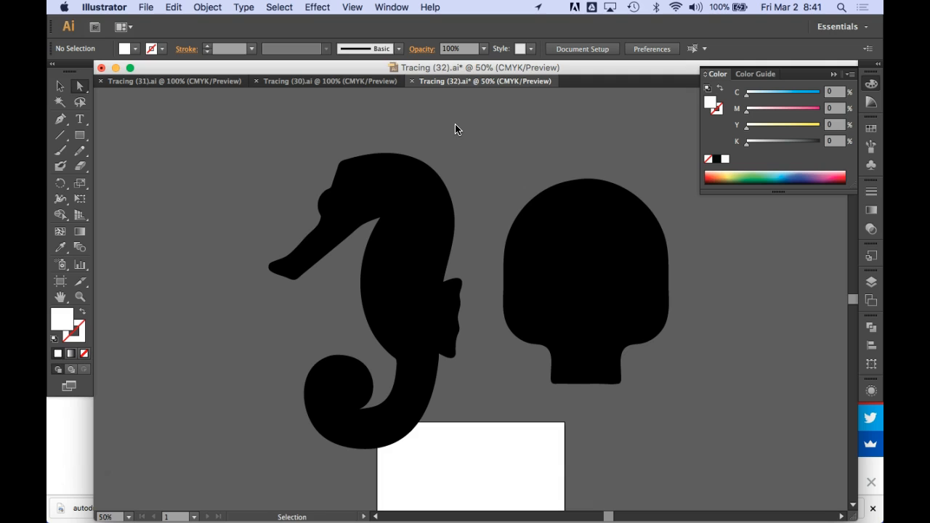
pyautogui.press('super+z')
# Delete only the white background shape behind the seahorse and skull
pyautogui.click(209, 191)
pyautogui.click(284, 167)
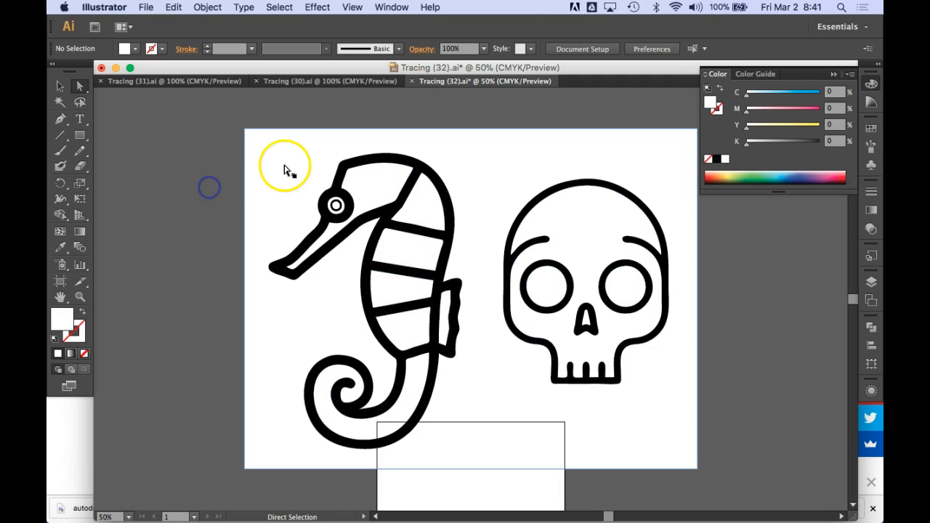
pyautogui.press('Delete')
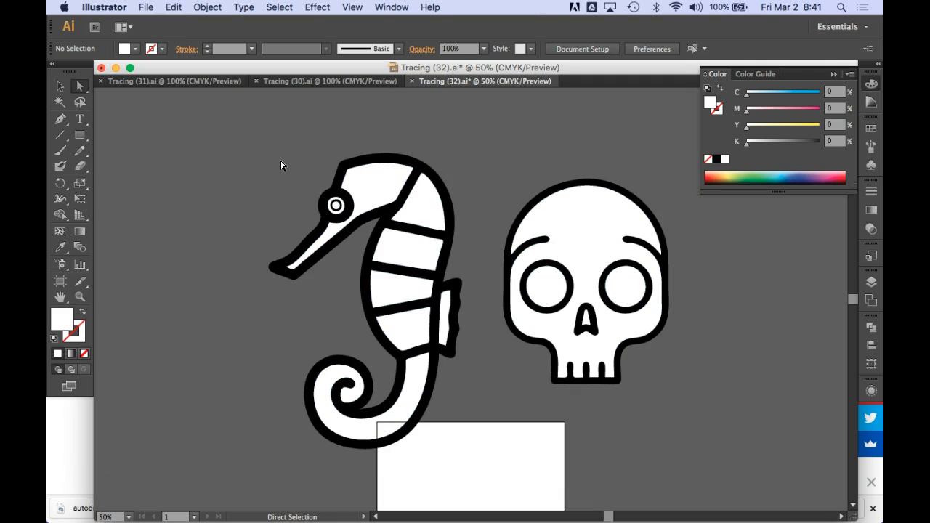
# Try Pathfinder's Exclude on the shapes caught by a selection around the seahorse, undoing each attempt
pyautogui.moveTo(227, 132); pyautogui.dragTo(488, 468)
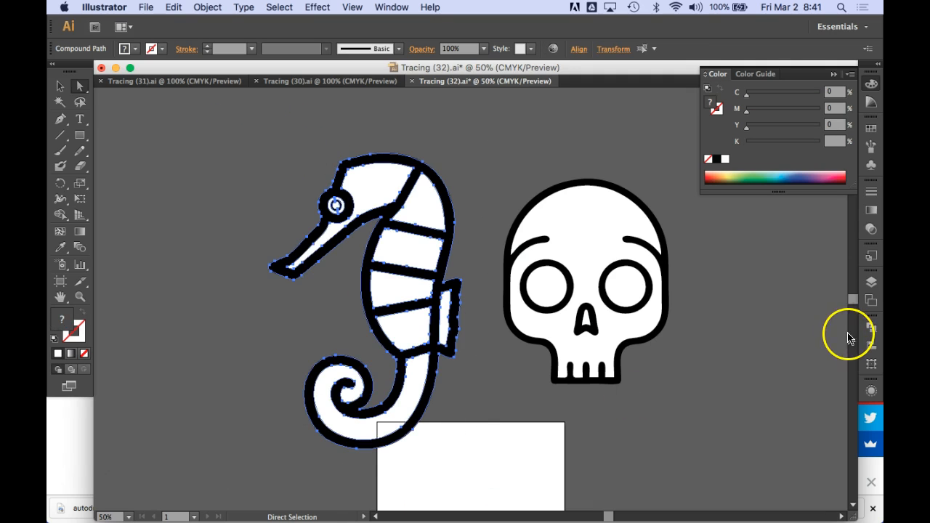
pyautogui.click(871, 330)
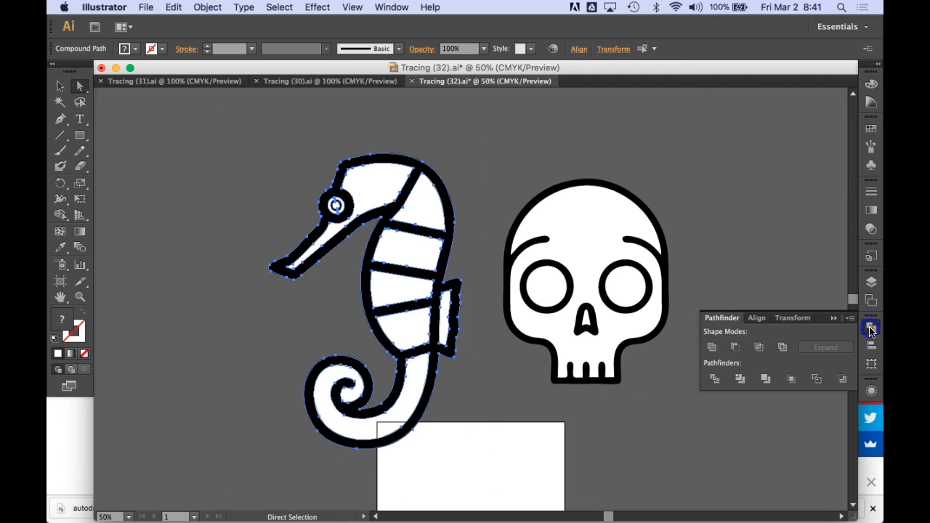
pyautogui.click(783, 349)
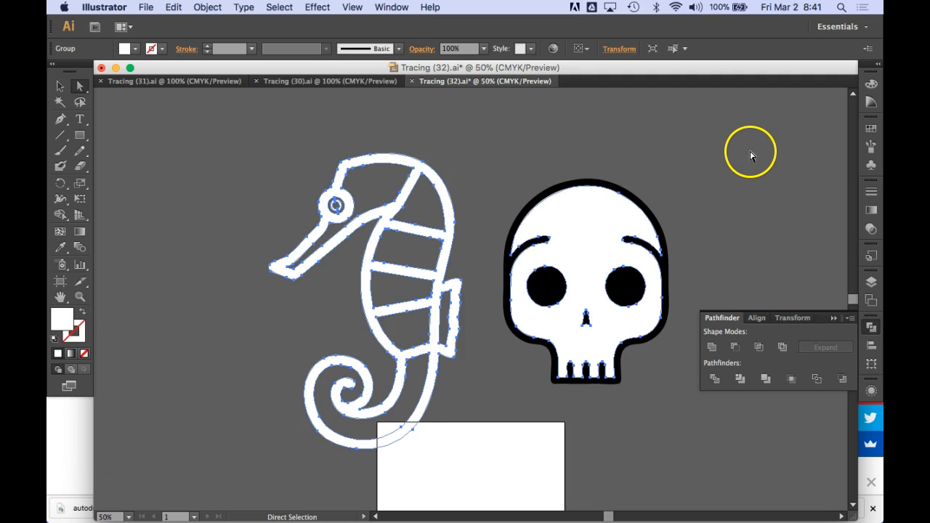
pyautogui.press('super+z')
pyautogui.moveTo(213, 132); pyautogui.dragTo(474, 456)
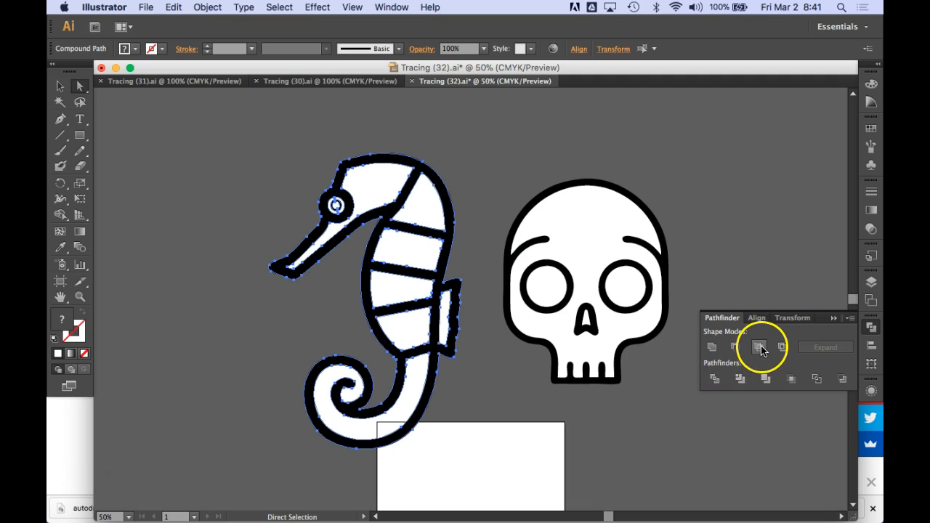
pyautogui.click(781, 351)
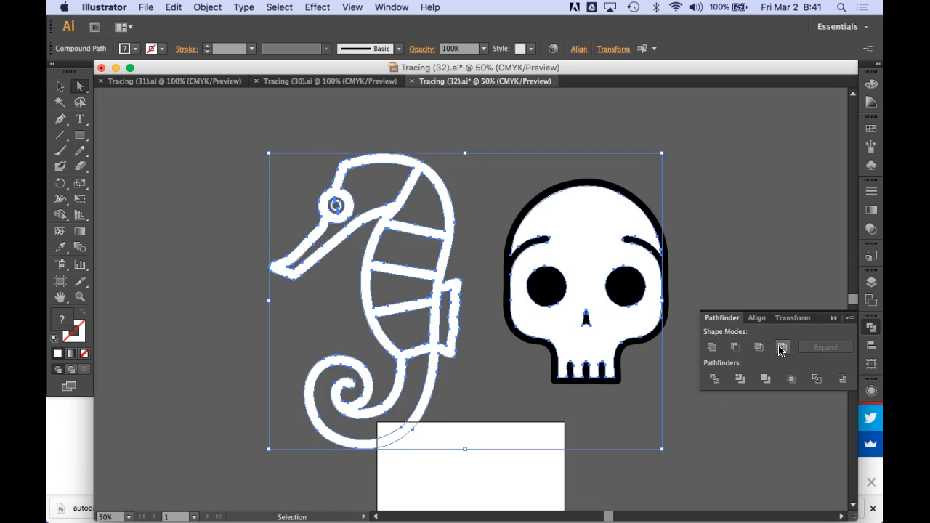
pyautogui.press('super+z')
# Apply Pathfinder's Exclude separately to the seahorse and the skull, cutting the skull out first and pasting it back in place
pyautogui.moveTo(722, 149); pyautogui.dragTo(479, 445)
pyautogui.press('v')
pyautogui.press('Delete')
pyautogui.press('a')
pyautogui.click(469, 290)
pyautogui.click(781, 353)
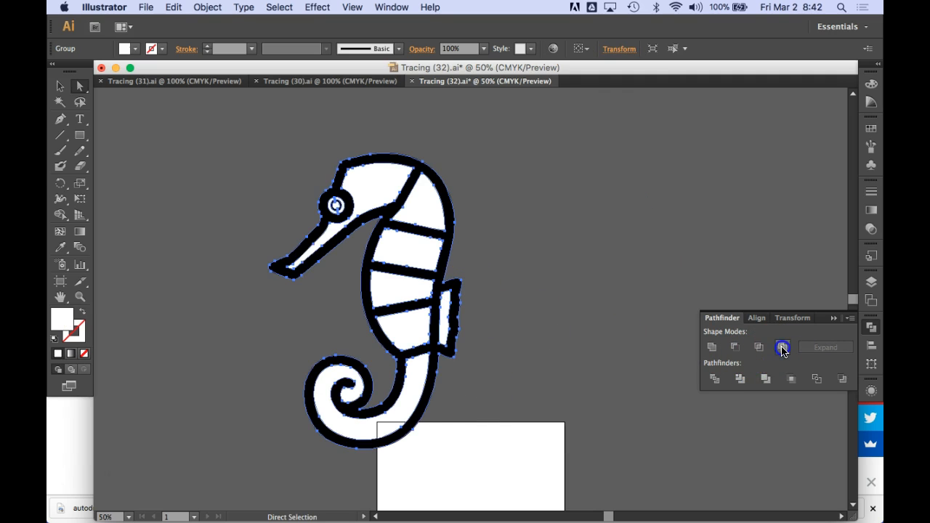
pyautogui.press('v')
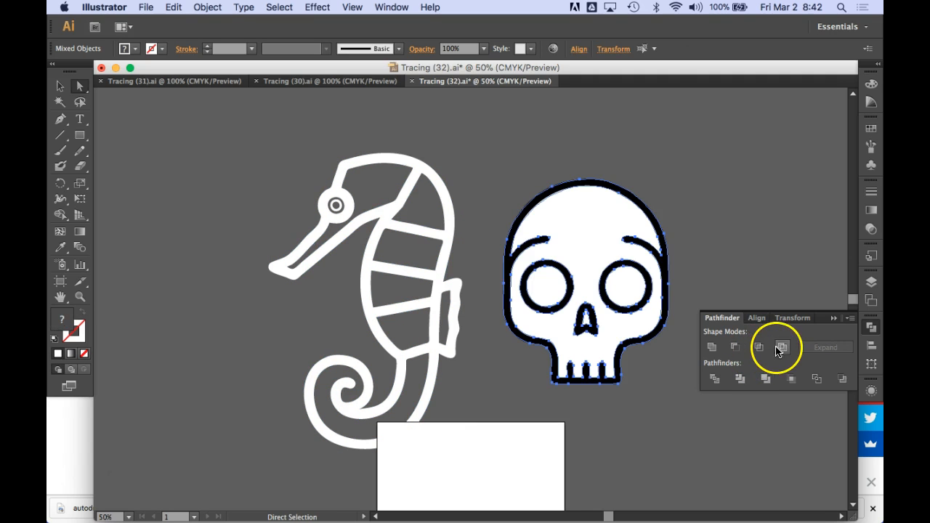
pyautogui.click(782, 347)
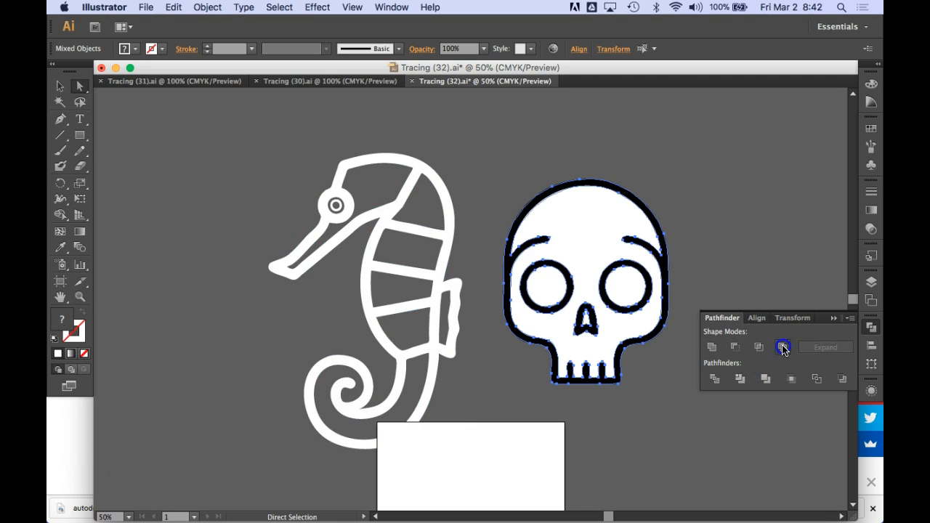
# Select both the seahorse and the skull and fill them with black
pyautogui.press('super+a')
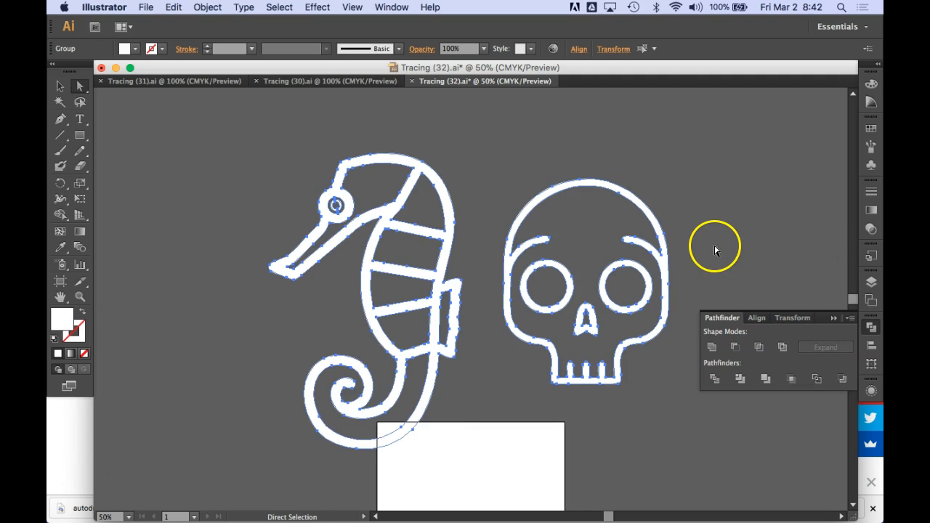
pyautogui.click(870, 88)
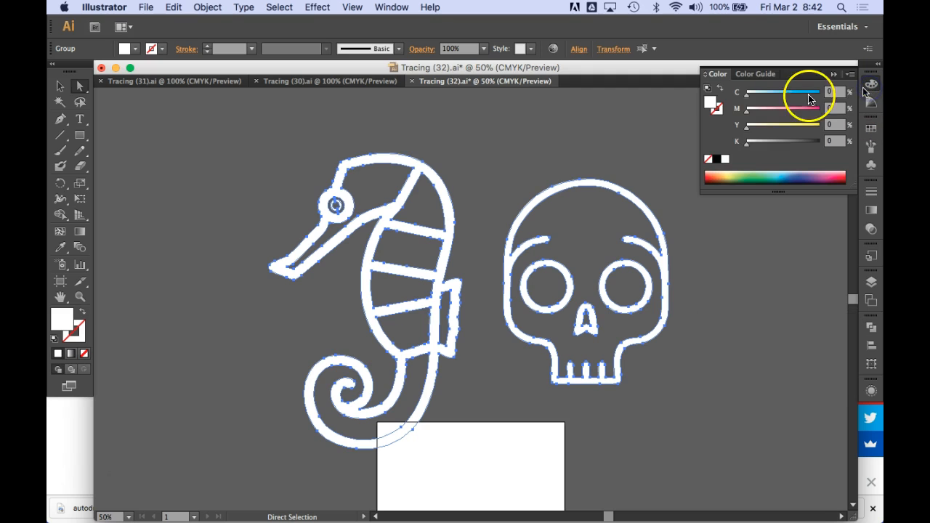
pyautogui.click(712, 159)
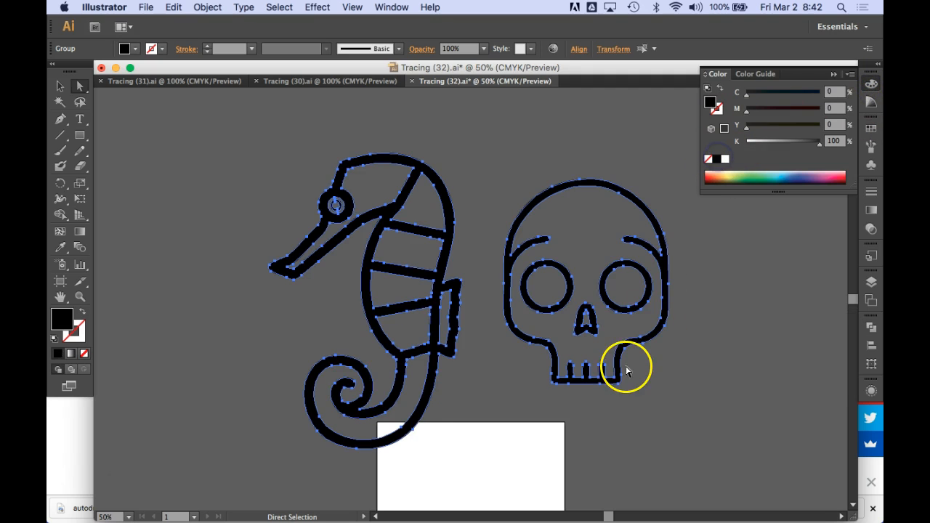
# Cut the seahorse and skull, paste them at the centre of the artboard, and scale them down to fit its width
pyautogui.moveTo(618, 348); pyautogui.dragTo(600, 475)
pyautogui.press('super+minus')
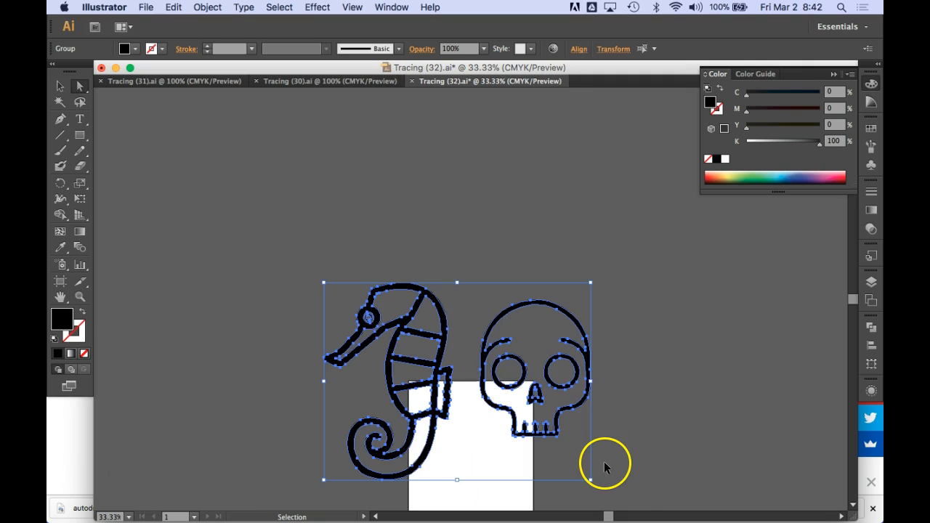
pyautogui.press('Delete')
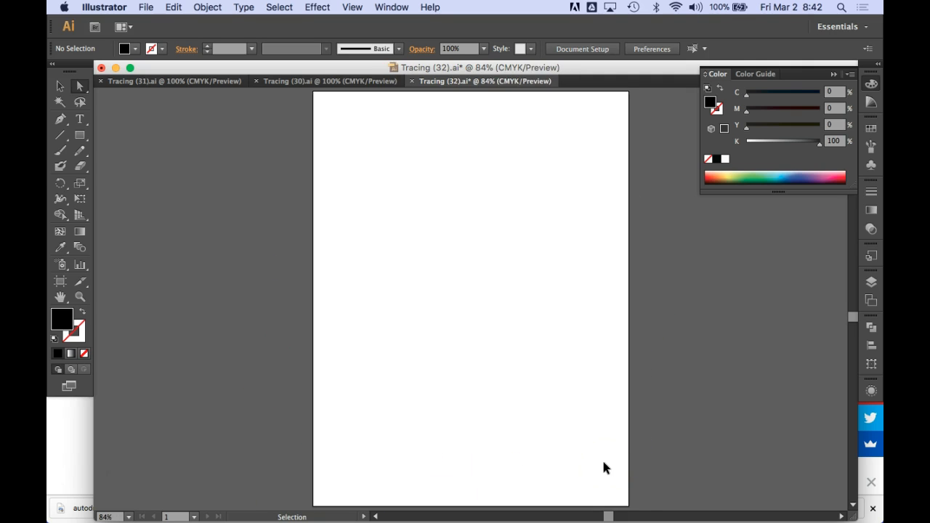
pyautogui.press('cmd+v')
pyautogui.press('s')
pyautogui.moveTo(291, 191); pyautogui.dragTo(396, 269)
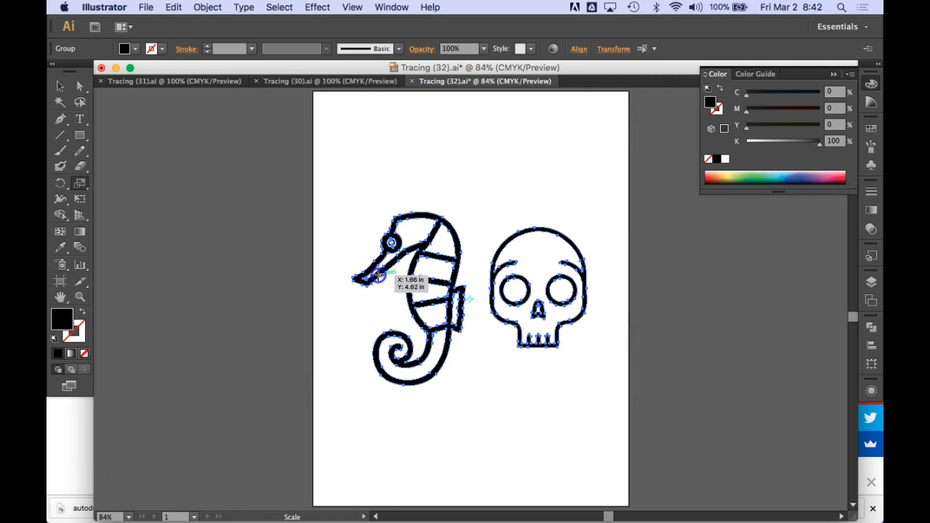
# Move the seahorse and skull together slightly up and to the left on the artboard, and deselect them
pyautogui.keyDown('super'); pyautogui.click(287, 332); pyautogui.keyUp('super')
pyautogui.press('v')
pyautogui.moveTo(326, 164); pyautogui.dragTo(615, 420)
pyautogui.moveTo(552, 350); pyautogui.dragTo(538, 326)
pyautogui.keyDown('super'); pyautogui.click(519, 380); pyautogui.keyUp('super')
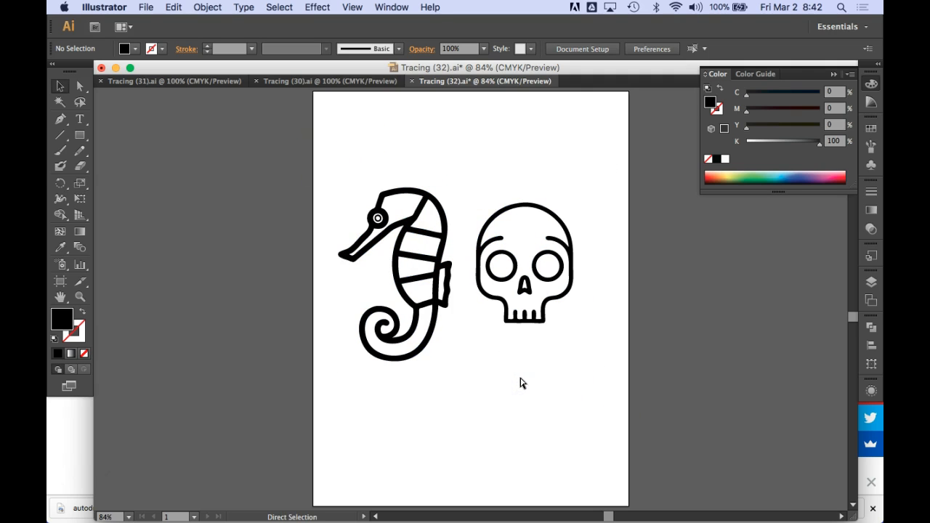
# Save the artwork as seaHorse+skull.ai on the Desktop in Adobe Illustrator format, version Illustrator CS6
pyautogui.press('super+v')
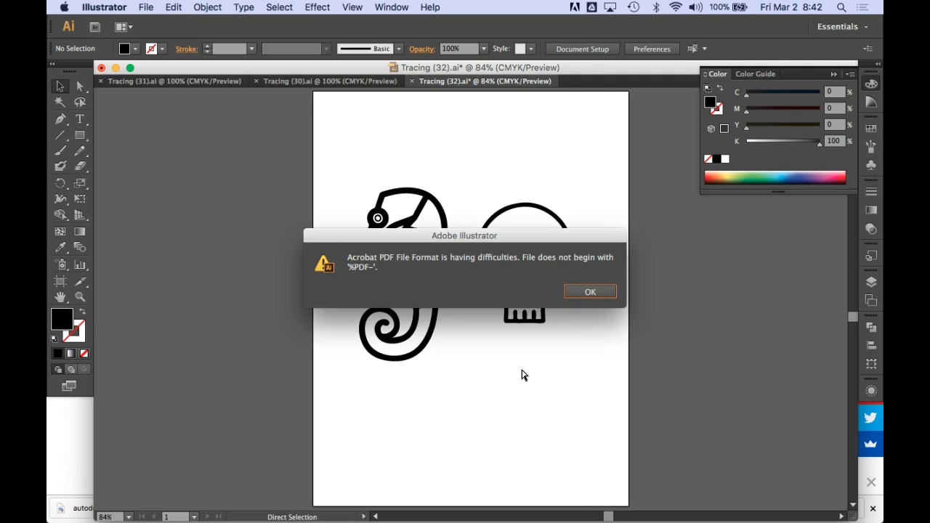
pyautogui.click(590, 291)
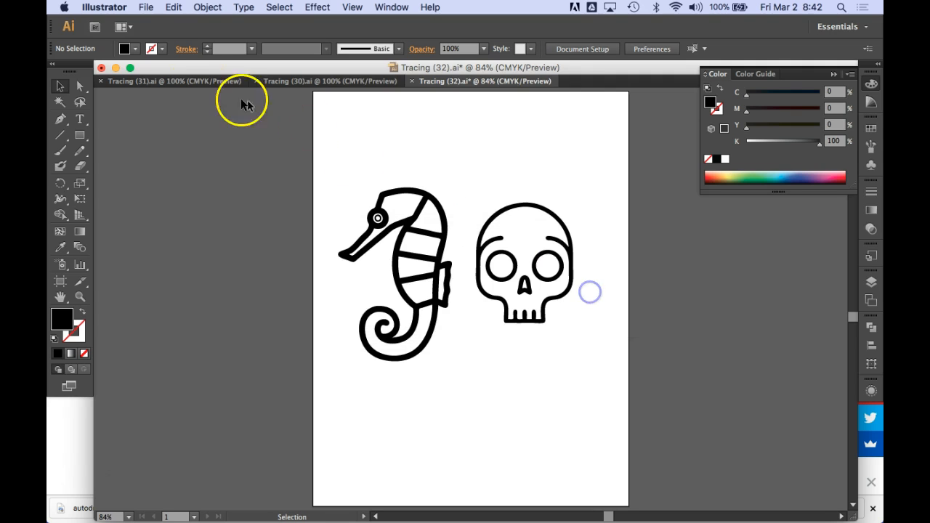
pyautogui.click(144, 7)
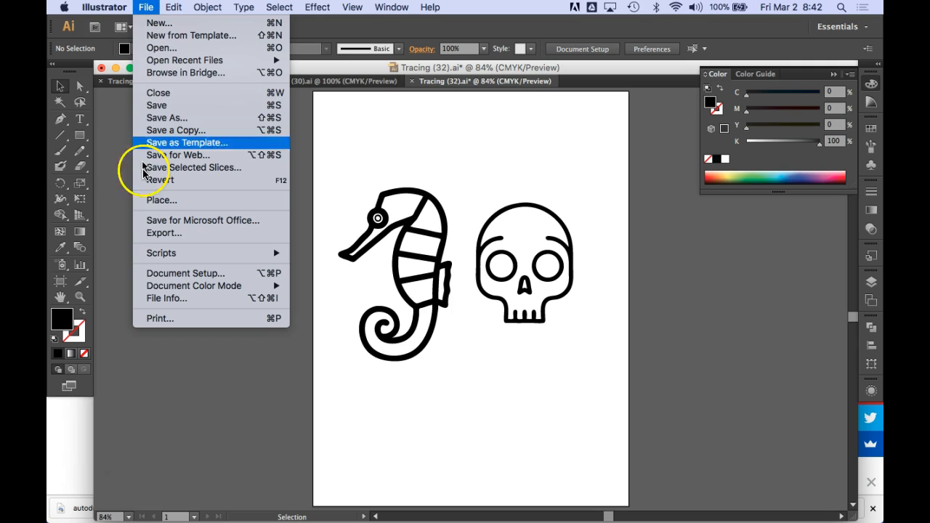
pyautogui.click(162, 117)
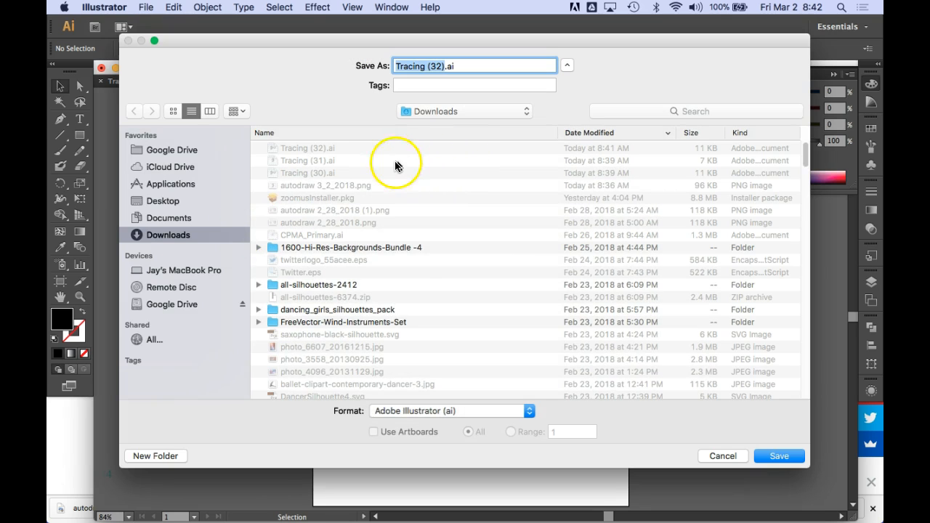
pyautogui.click(155, 201)
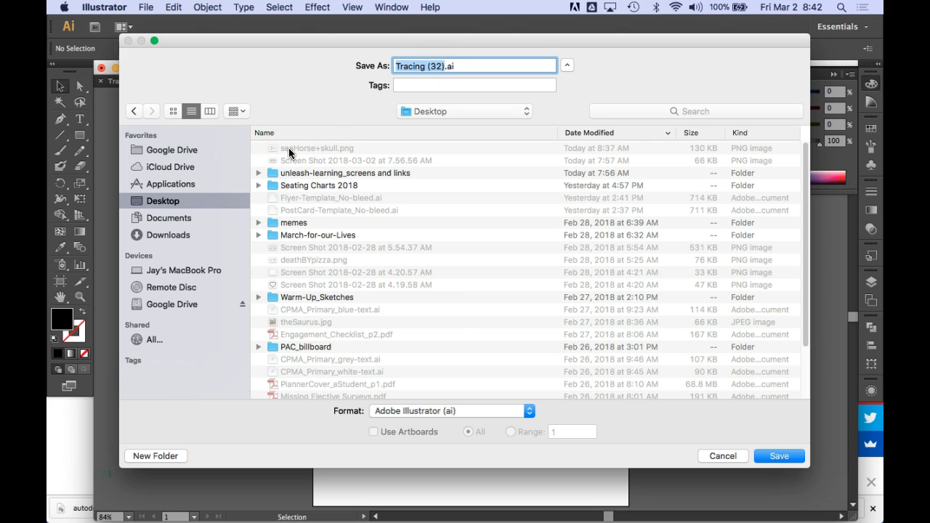
pyautogui.click(290, 150)
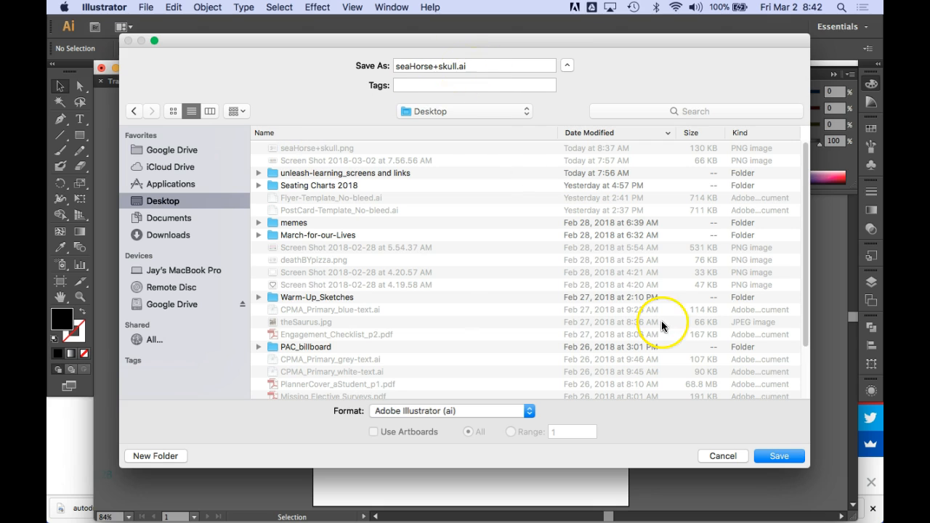
pyautogui.click(786, 456)
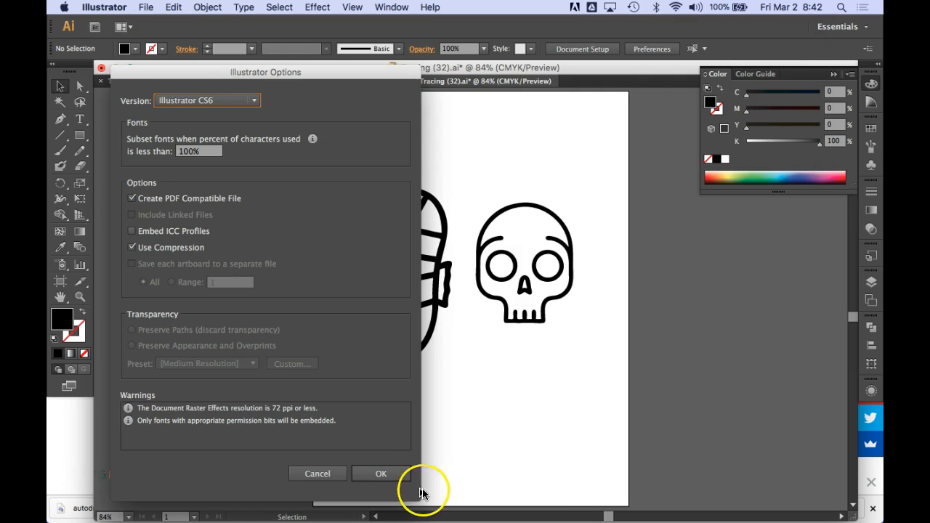
pyautogui.click(383, 473)
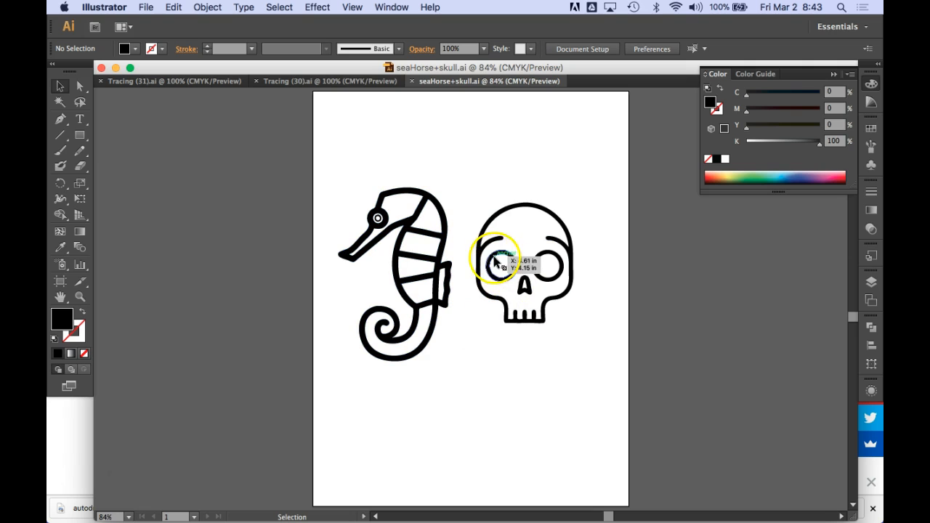
# Move the seahorse and skull together up to the top of the artboard and deselect them
pyautogui.moveTo(335, 162); pyautogui.dragTo(587, 416)
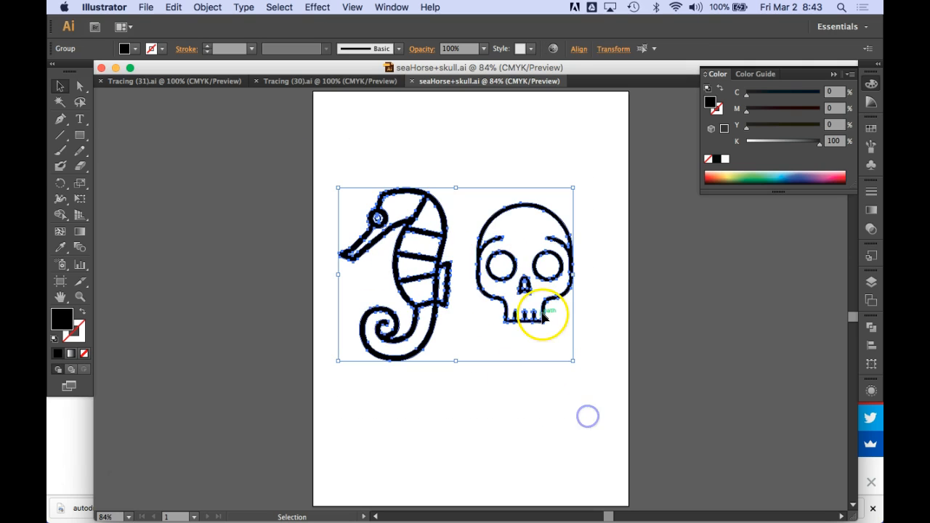
pyautogui.moveTo(543, 321); pyautogui.dragTo(552, 228)
pyautogui.click(345, 307)
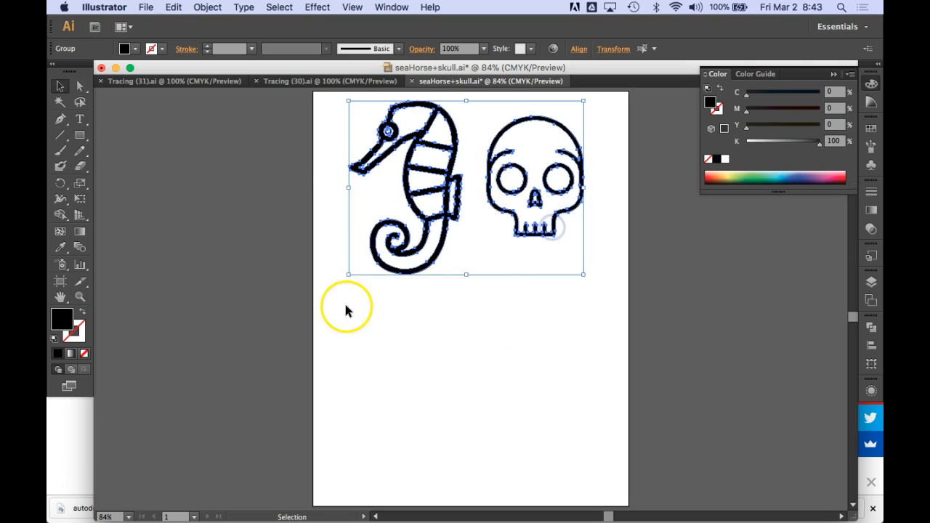
pyautogui.click(369, 347)
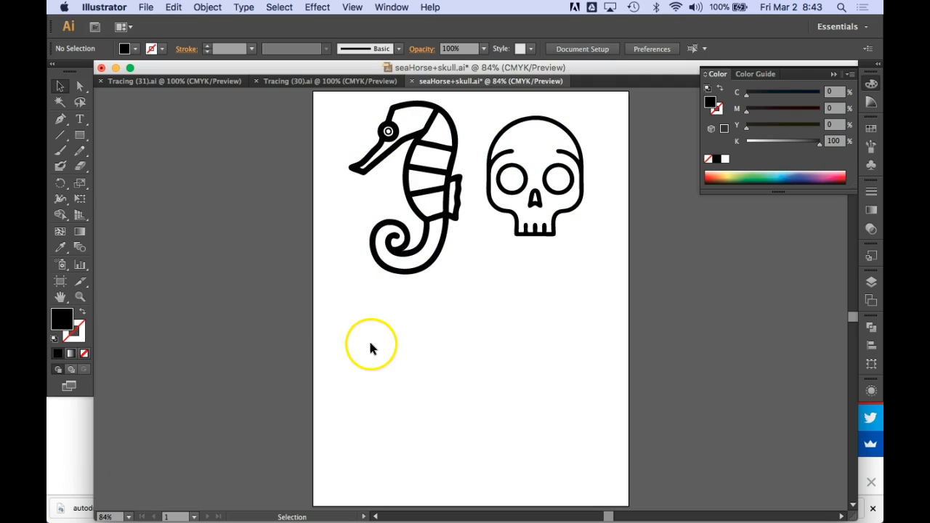
# Switch to Chrome and open the Walk4_aStudent_p1 folder in Google Drive
pyautogui.press('super+Tab')
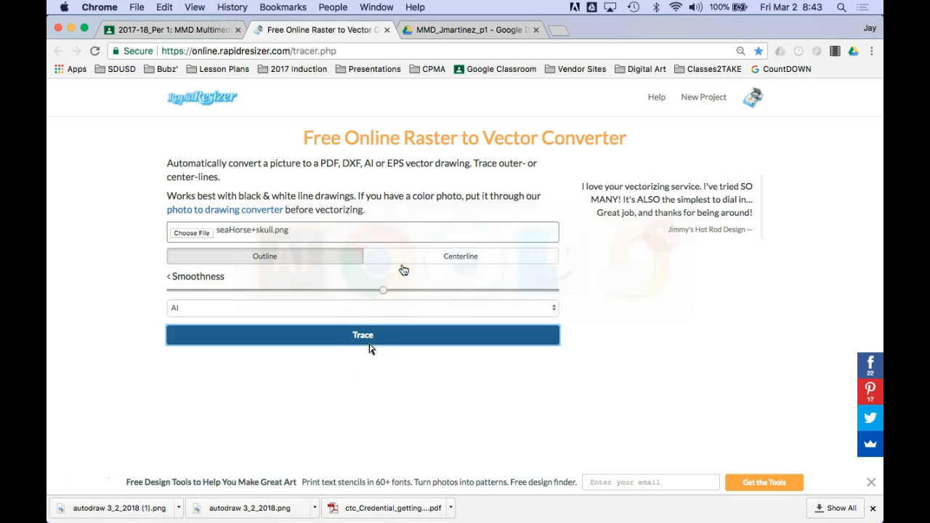
pyautogui.click(415, 32)
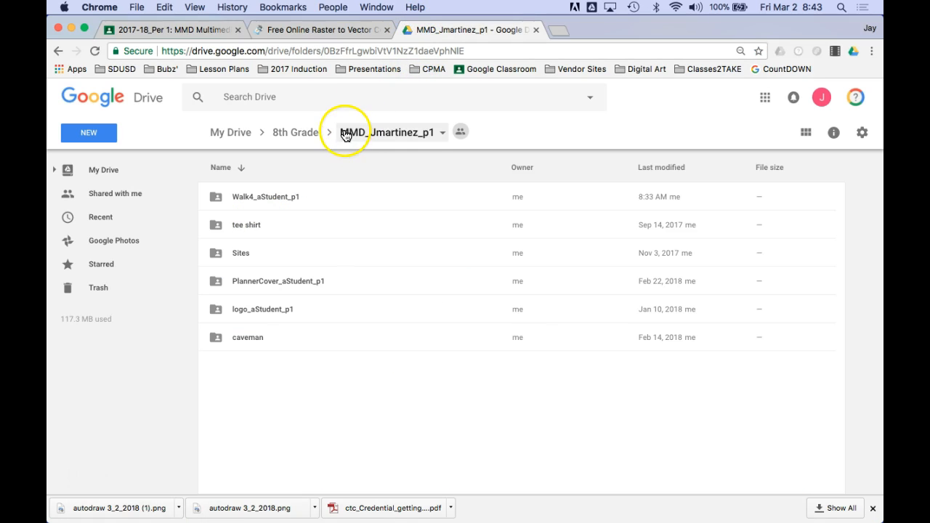
pyautogui.click(214, 198)
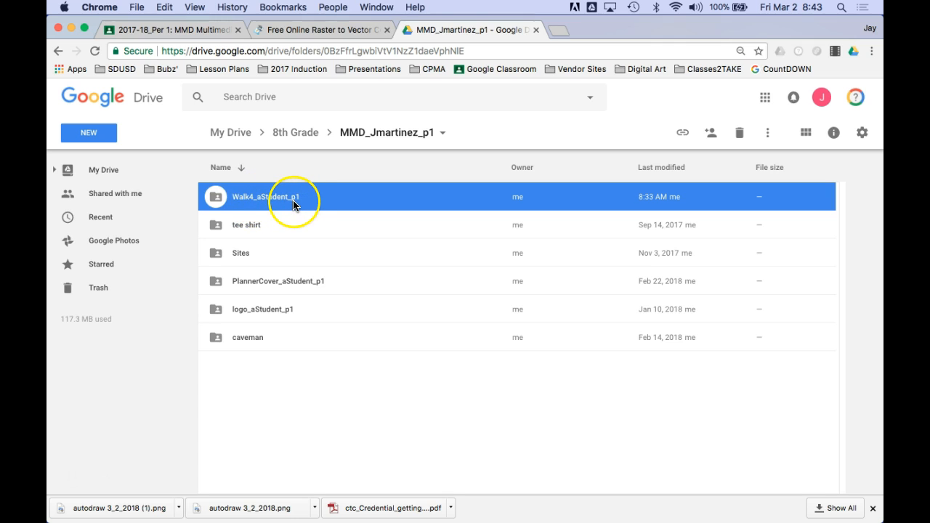
pyautogui.doubleClick(214, 199)
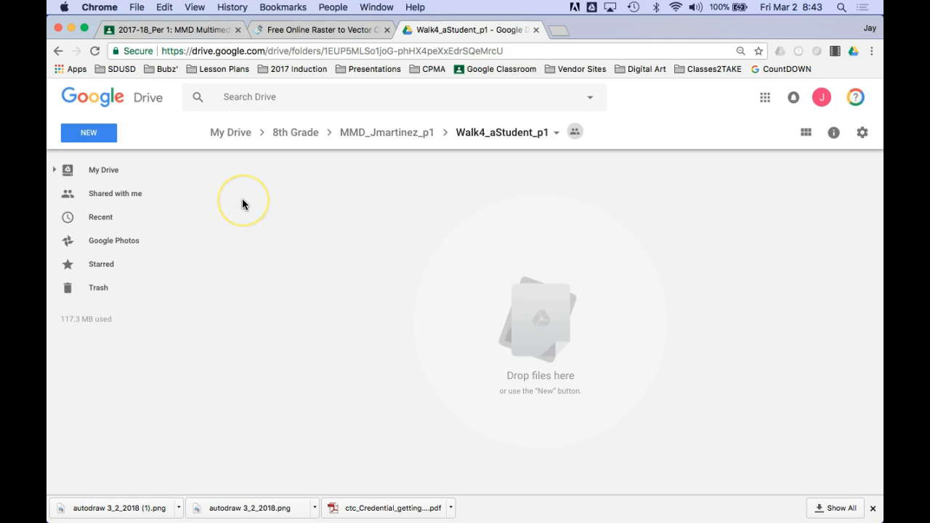
# Upload seaHorse+skull.ai and seaHorse+skull.png from the Desktop to the Walk4_aStudent_p1 folder
pyautogui.click(102, 136)
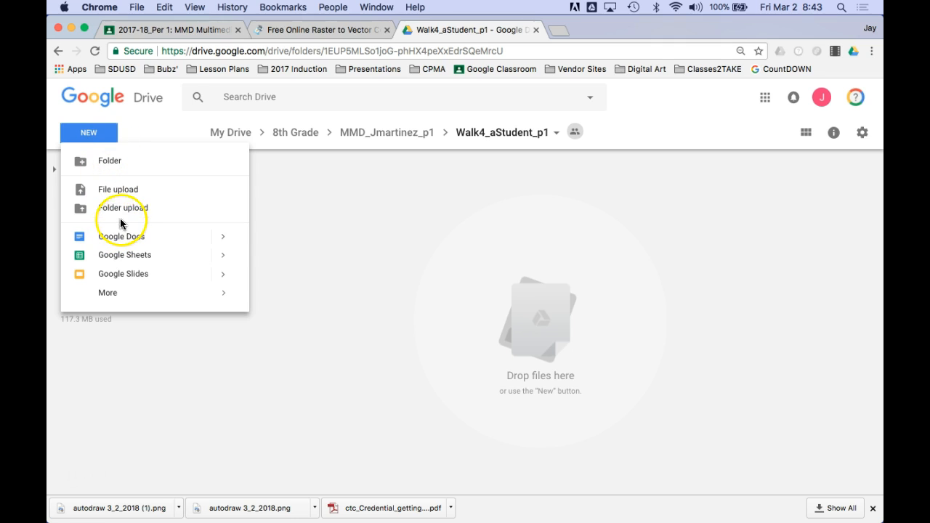
pyautogui.click(116, 192)
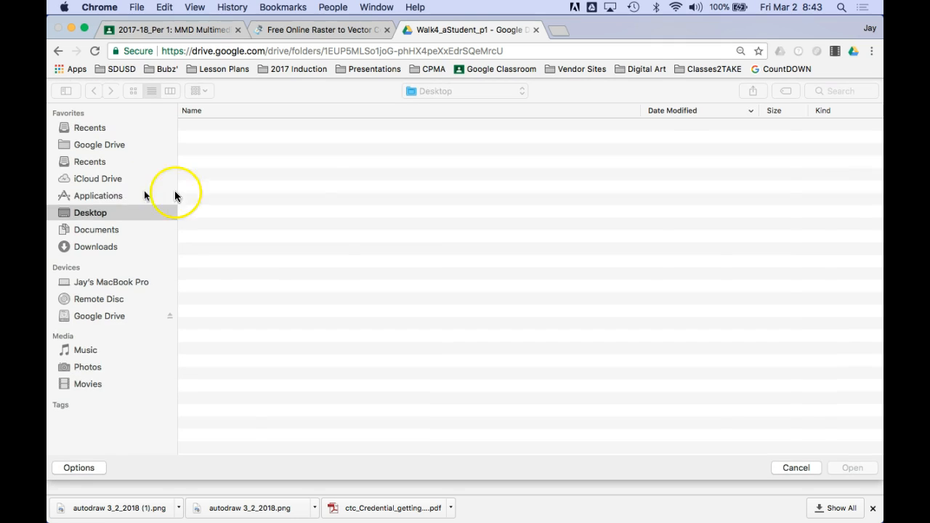
pyautogui.click(202, 127)
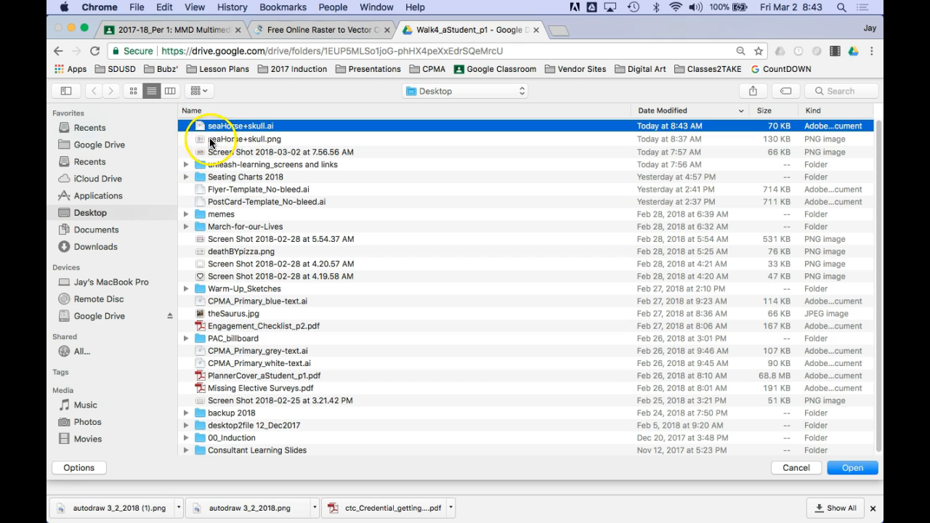
pyautogui.keyDown('shift'); pyautogui.click(236, 139); pyautogui.keyUp('shift')
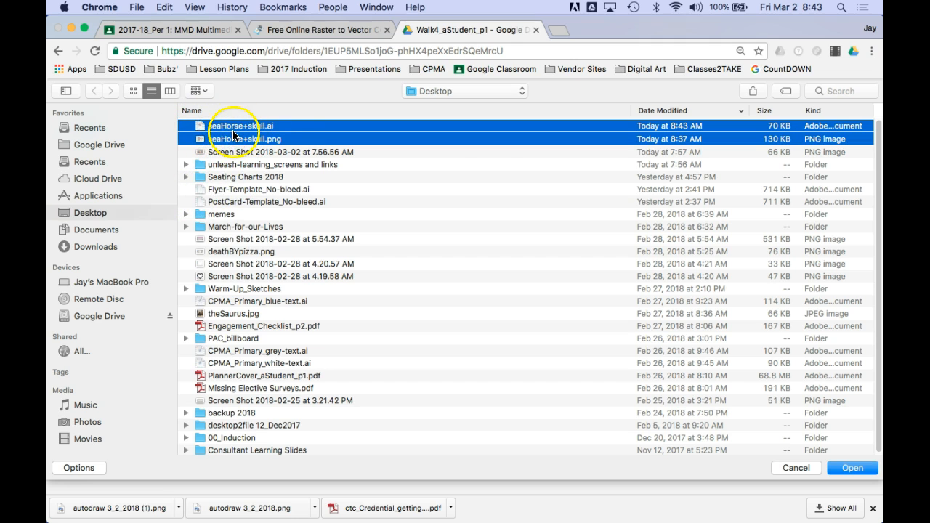
pyautogui.click(849, 467)
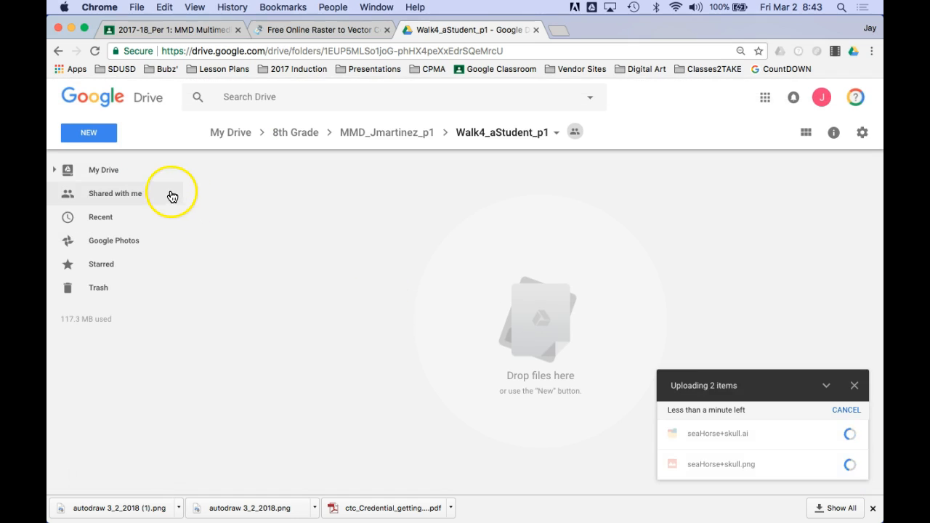
# Upload Tracing (30), (31) and (32).ai, autodraw 3_2_2018.png, autodraw 2_28_2018.png and autodraw 2_28_2018 (1).png from Downloads to the same folder
pyautogui.click(106, 135)
pyautogui.click(118, 190)
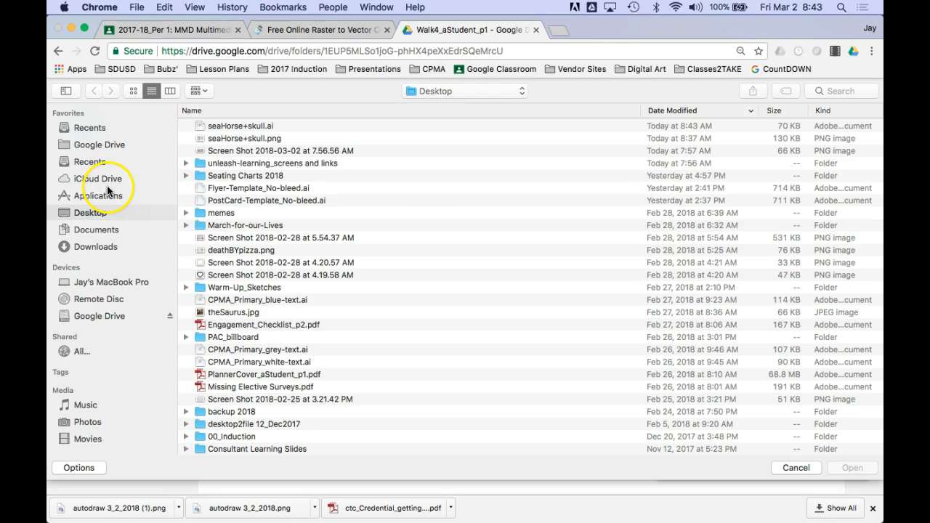
pyautogui.click(106, 245)
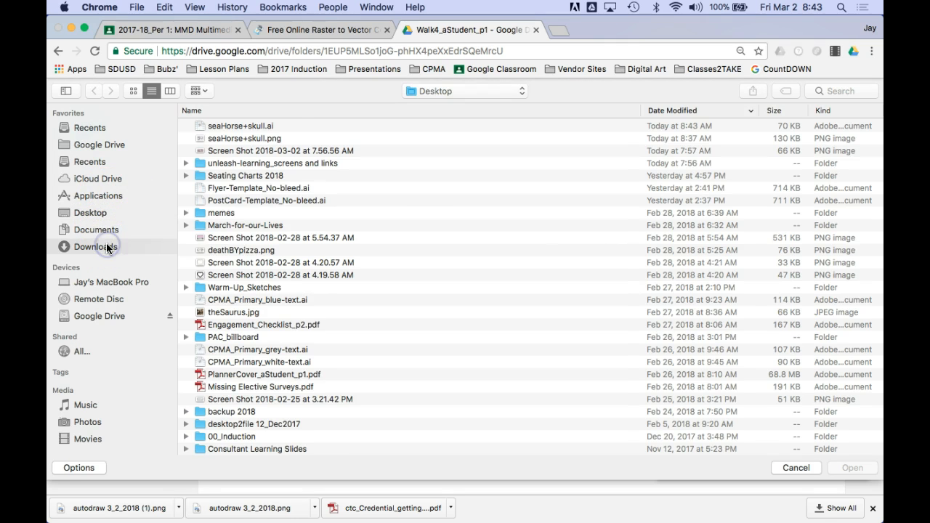
pyautogui.click(222, 127)
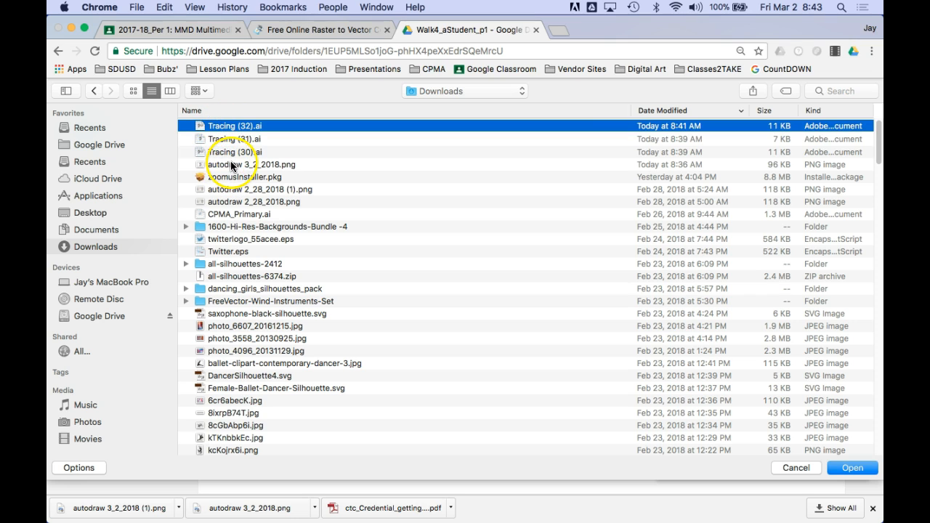
pyautogui.keyDown('shift'); pyautogui.click(231, 166); pyautogui.keyUp('shift')
pyautogui.keyDown('super'); pyautogui.click(227, 191); pyautogui.keyUp('super')
pyautogui.keyDown('super'); pyautogui.click(226, 202); pyautogui.keyUp('super')
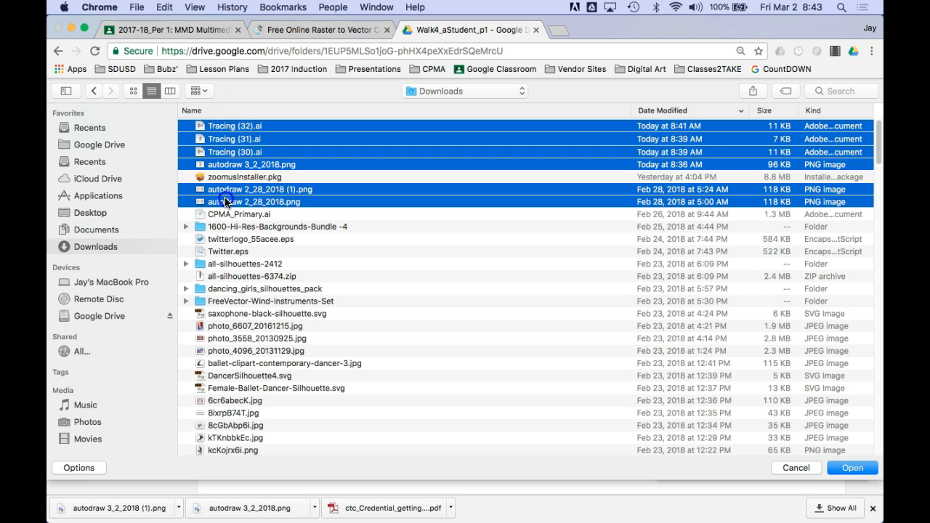
pyautogui.click(853, 469)
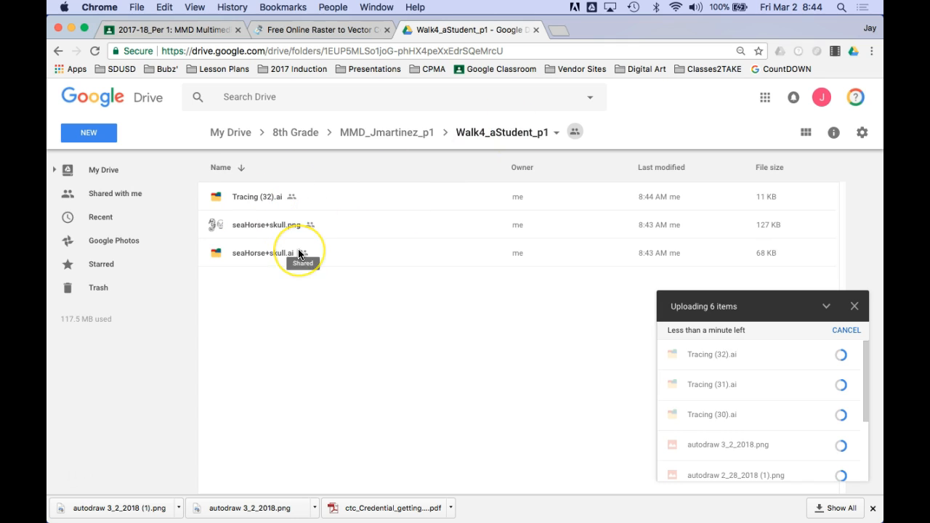
# Open Flyer-Template_No-bleed.ai from the Google Classroom assignment in a new window and download it
pyautogui.click(198, 31)
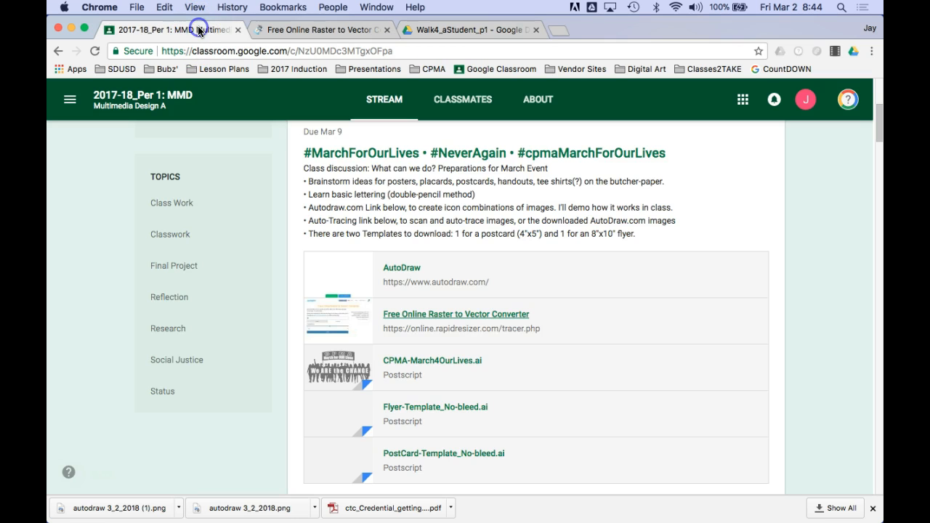
pyautogui.scroll(-5, 486, 359)
pyautogui.scroll(2, 486, 358)
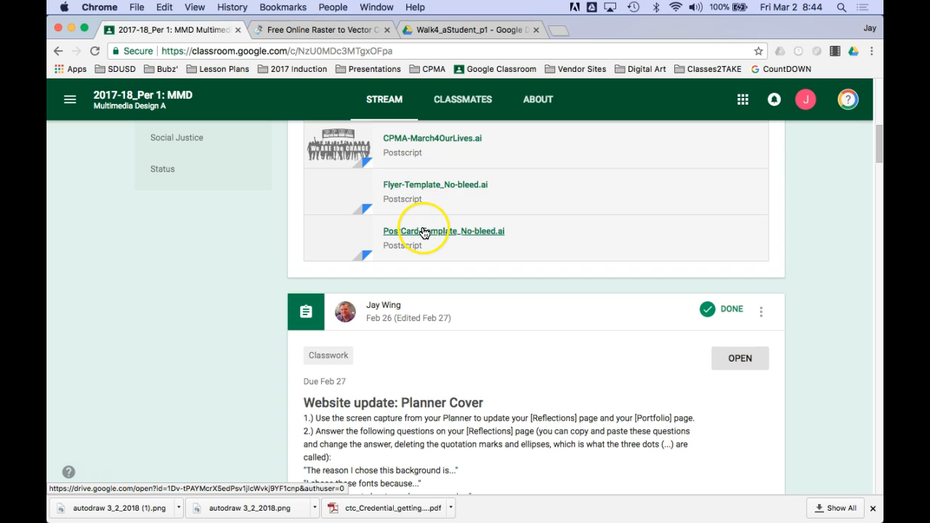
pyautogui.click(419, 187)
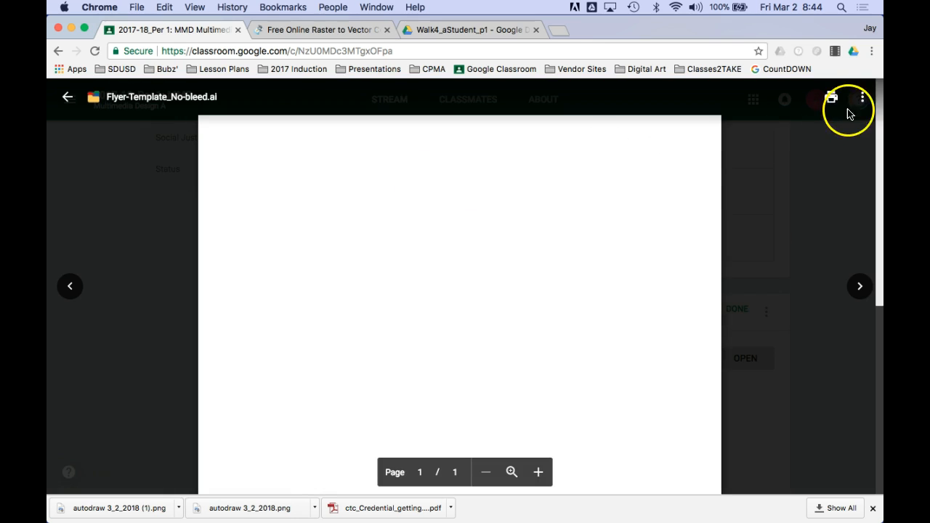
pyautogui.click(862, 96)
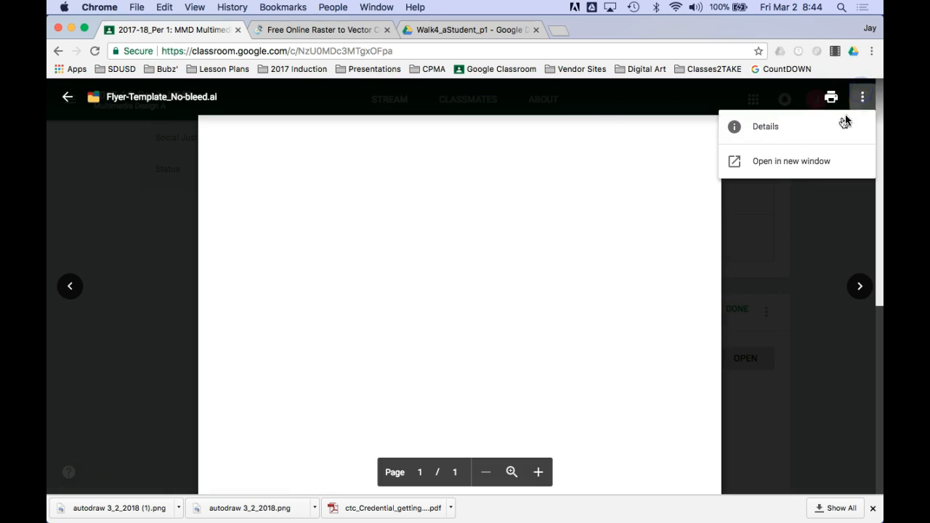
pyautogui.click(803, 164)
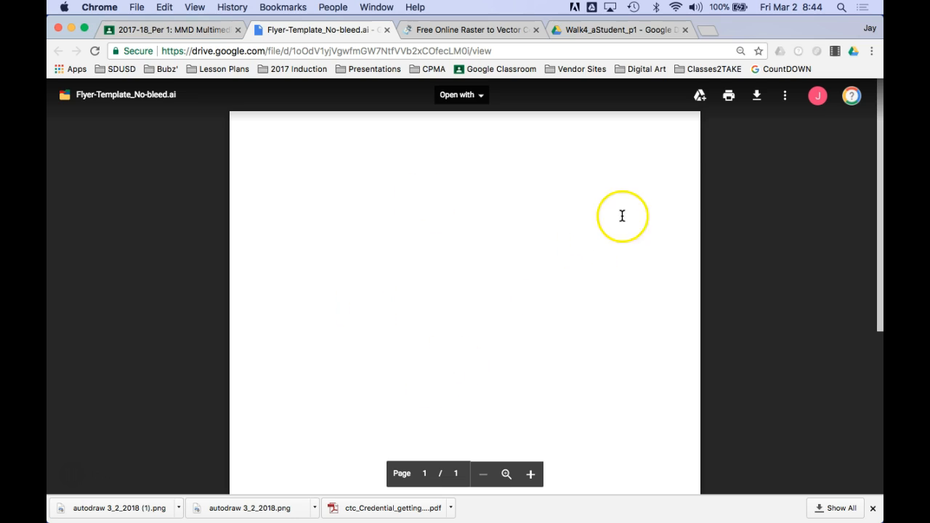
pyautogui.click(756, 95)
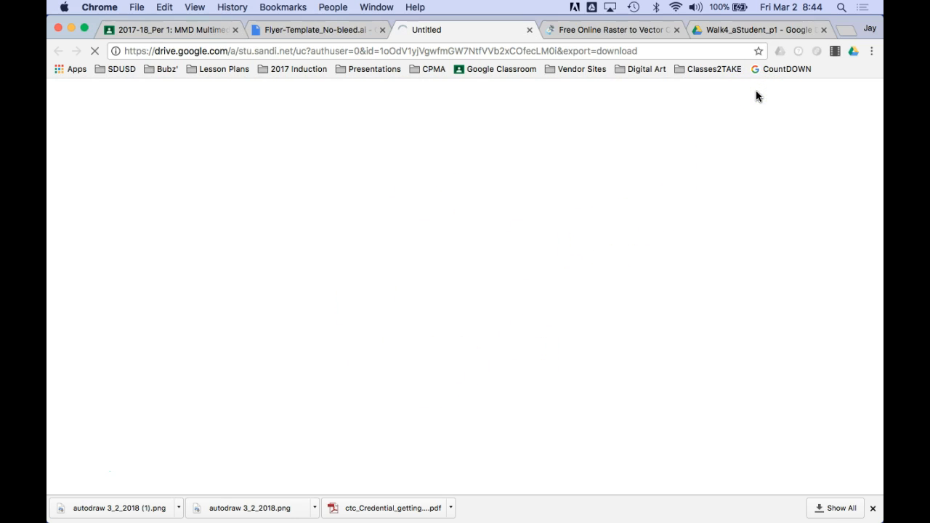
# Switch to Illustrator and examine the flyer template's size note beside the artboard and its blank page area
pyautogui.press('super+Tab')
pyautogui.click(568, 134)
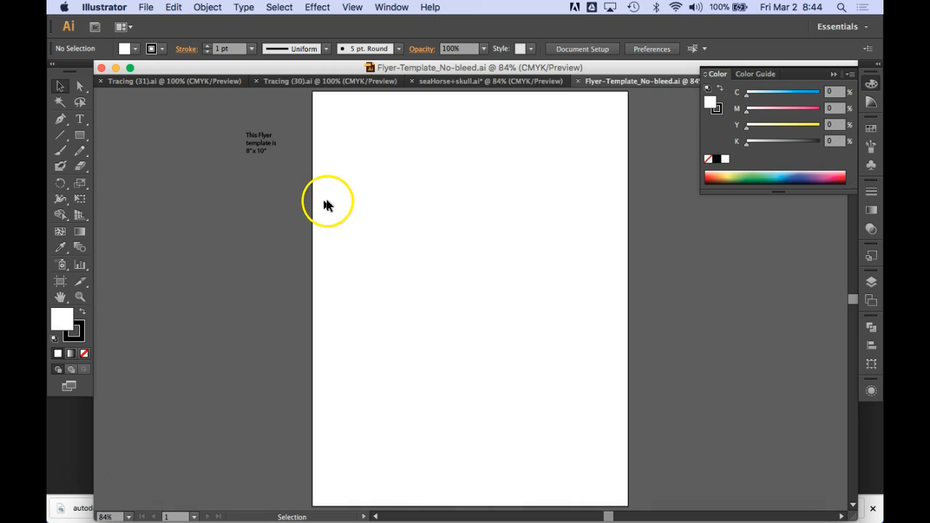
pyautogui.press('z')
pyautogui.moveTo(229, 119); pyautogui.dragTo(283, 171)
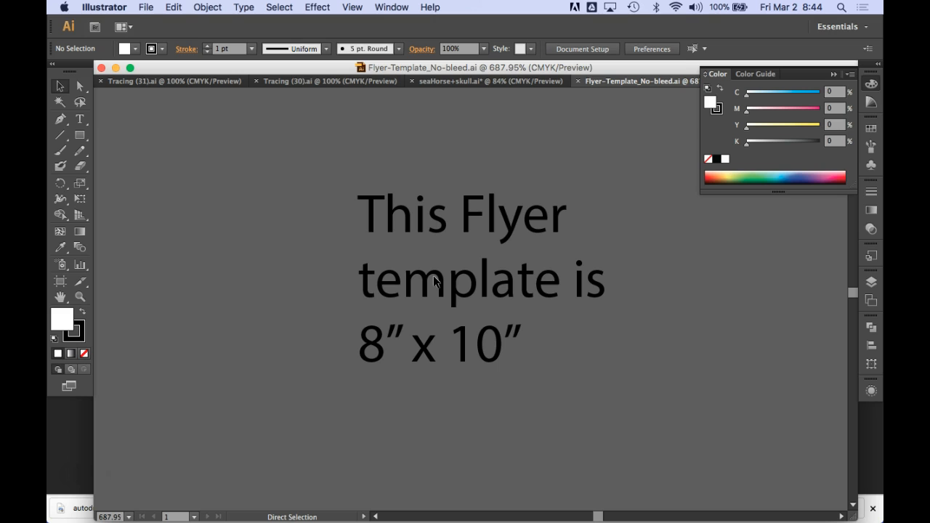
pyautogui.press('super+0')
pyautogui.click(346, 144)
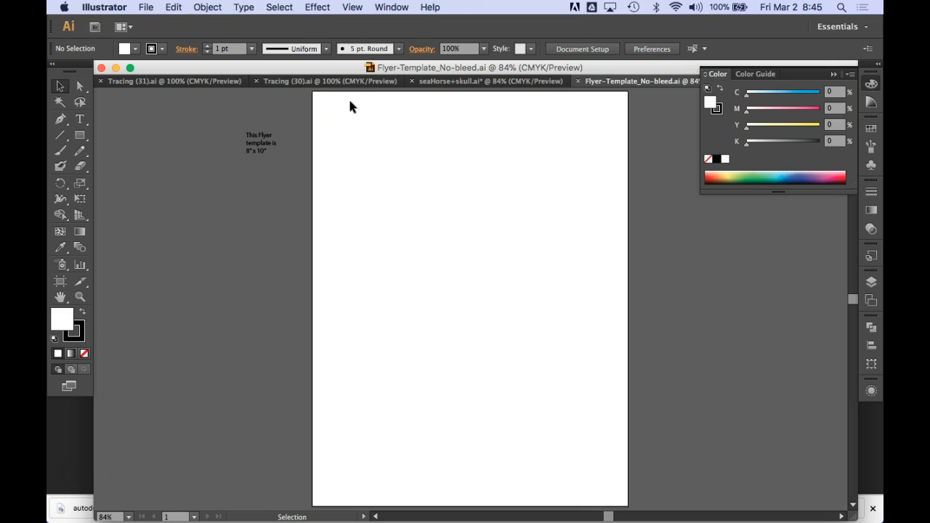
pyautogui.click(331, 111)
pyautogui.click(318, 98)
# Back in Chrome, close the flyer template and vector converter pages, and return to the Classroom assignment from the flyer preview
pyautogui.press('super+Tab')
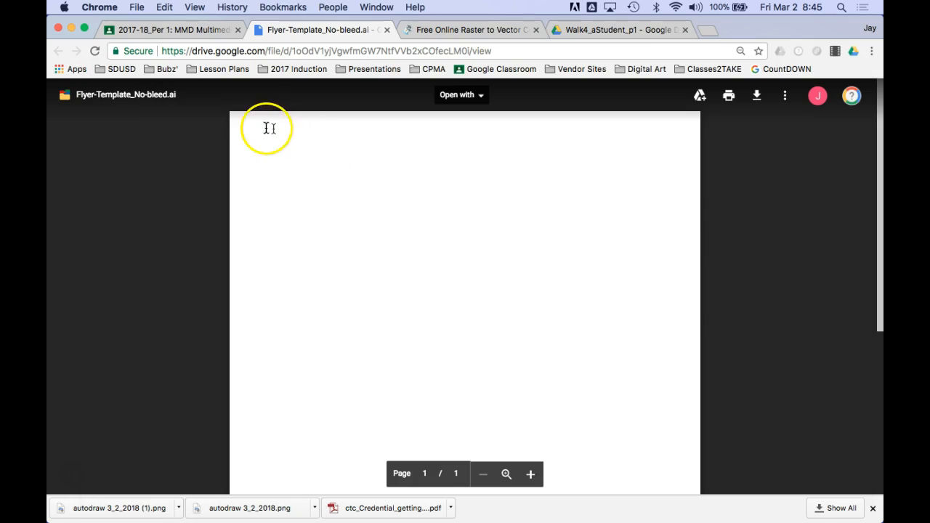
pyautogui.click(387, 30)
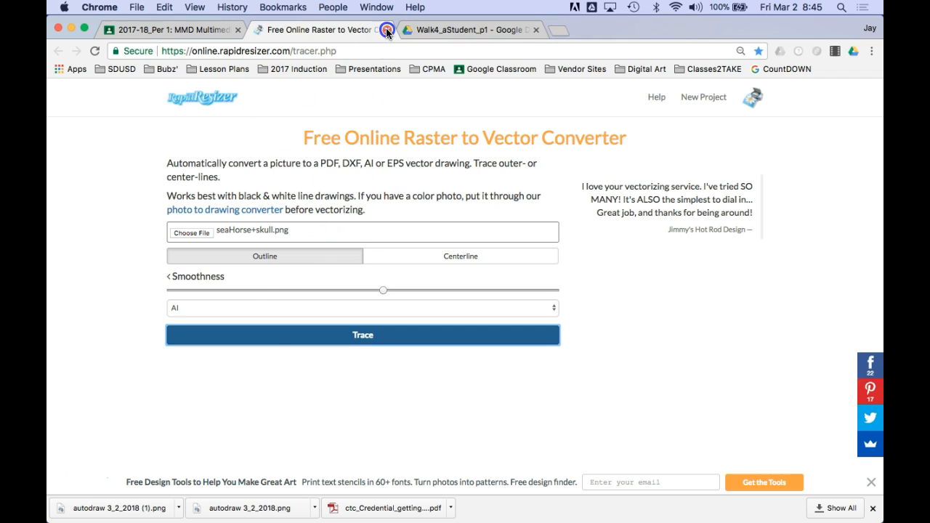
pyautogui.click(387, 31)
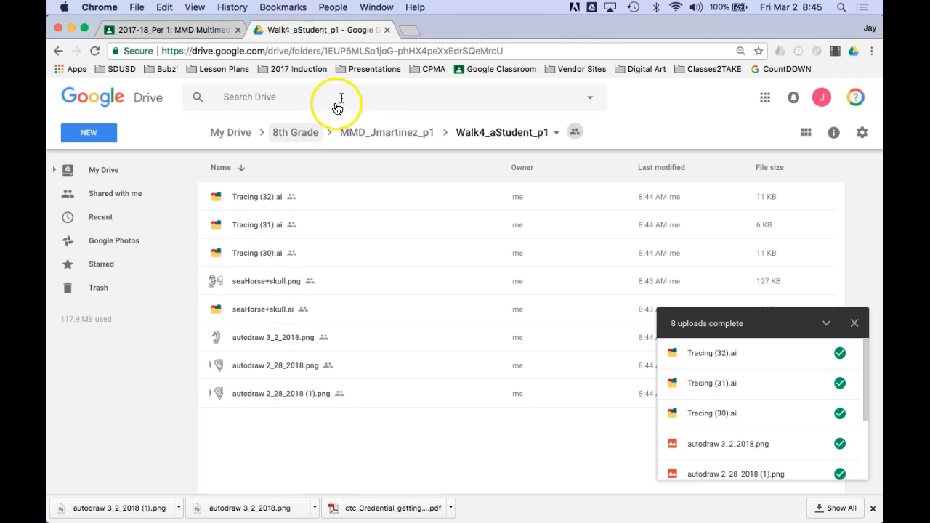
pyautogui.click(175, 30)
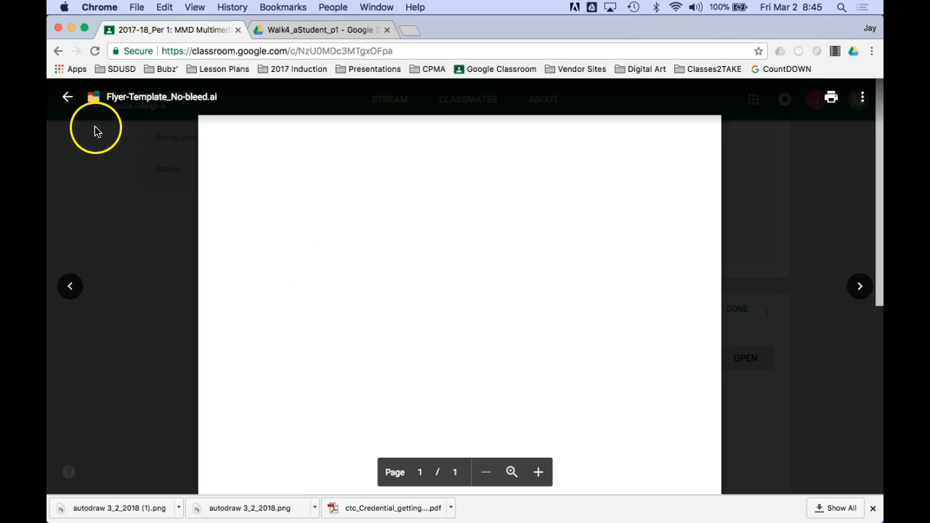
pyautogui.click(67, 97)
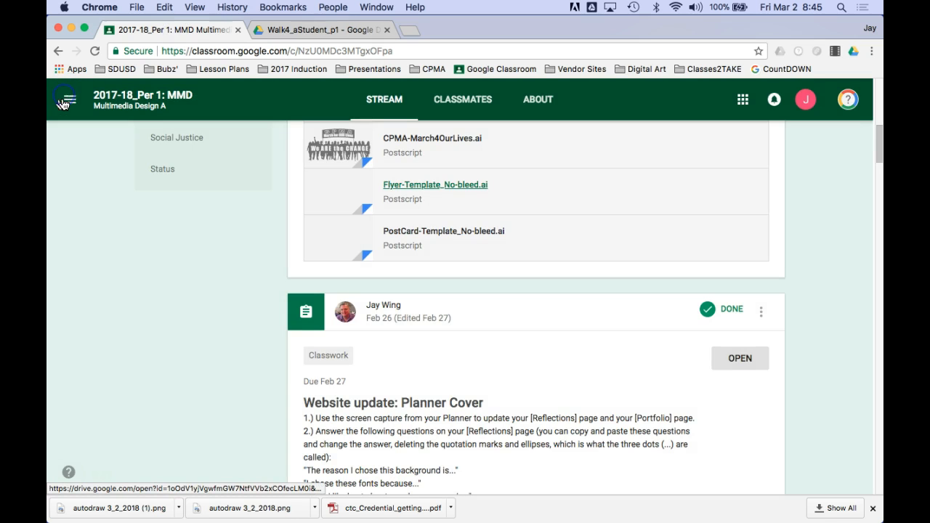
# Open PostCard-Template_No-bleed.ai from the assignment in a new window and download it
pyautogui.click(417, 231)
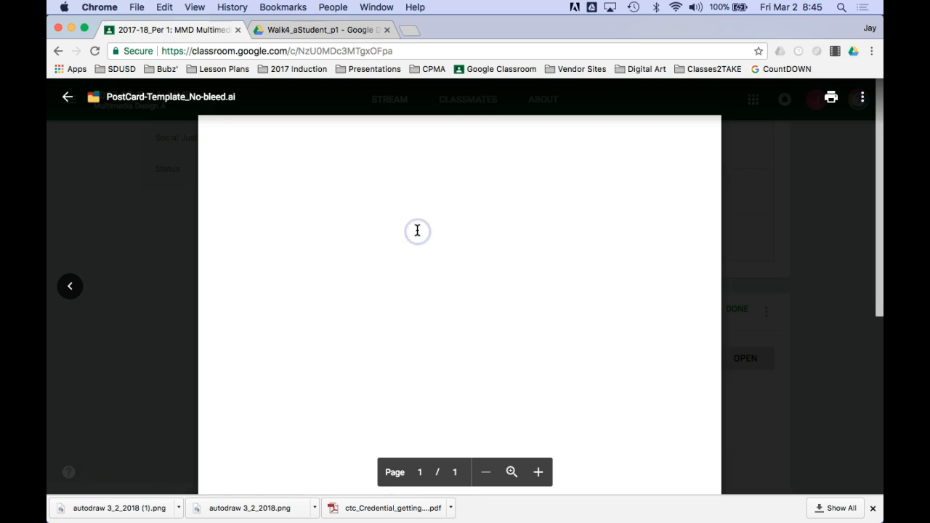
pyautogui.click(862, 98)
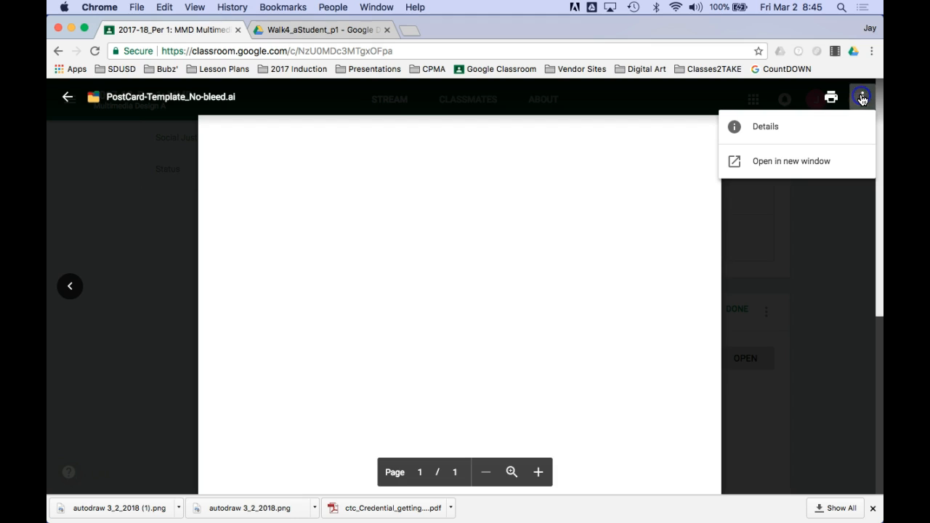
pyautogui.click(805, 163)
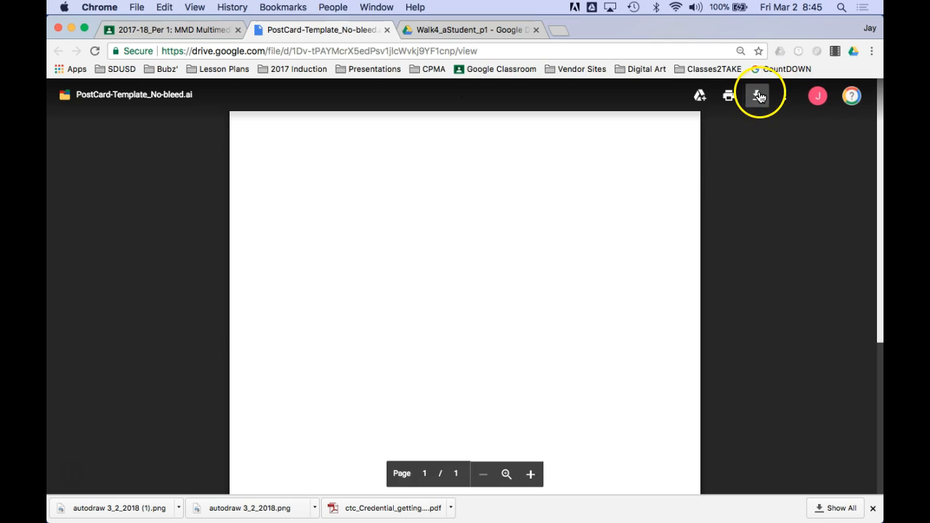
pyautogui.click(756, 95)
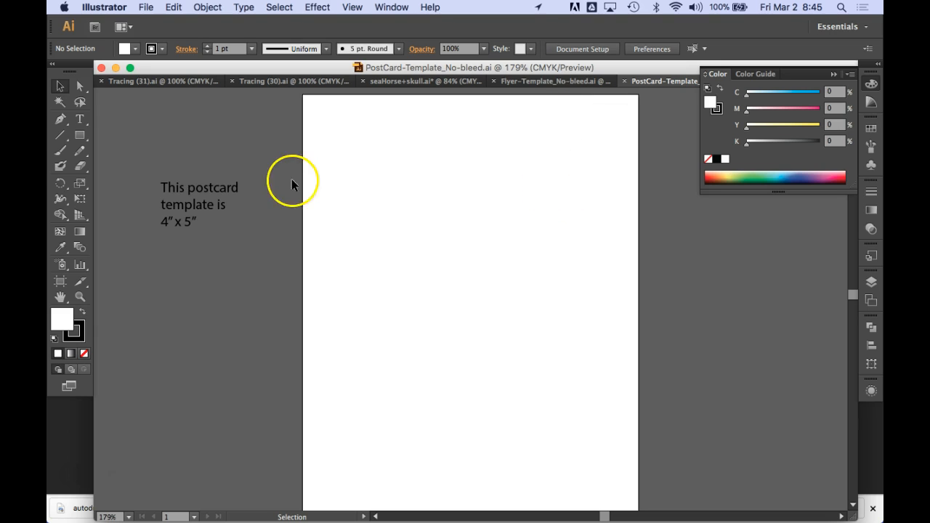
# Save the postcard template as PostCard_aStudent_p1.ai on the Desktop in Adobe Illustrator format
pyautogui.click(145, 7)
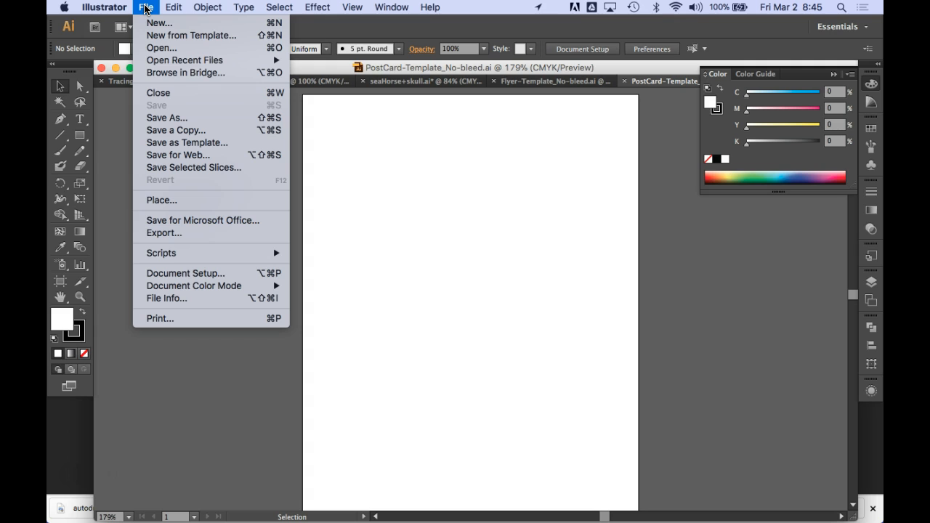
pyautogui.click(156, 118)
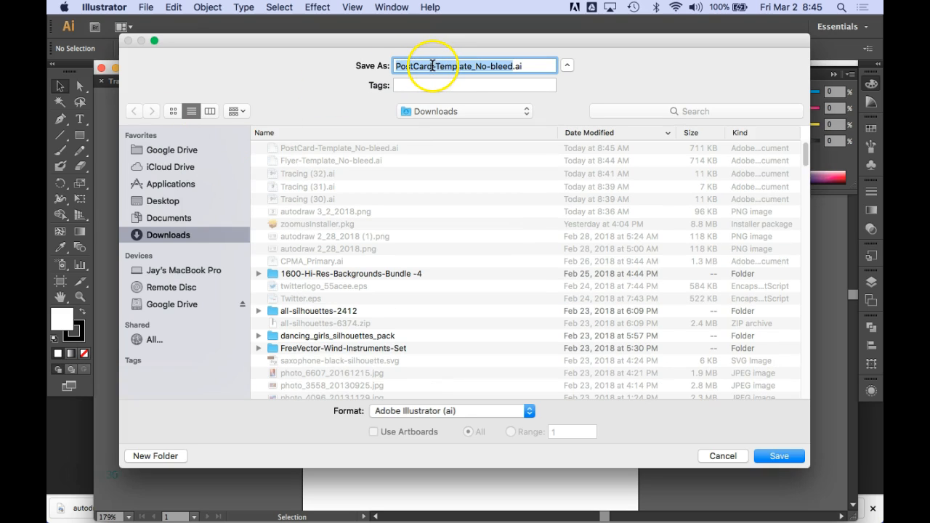
pyautogui.click(433, 66)
pyautogui.moveTo(445, 65); pyautogui.dragTo(513, 63)
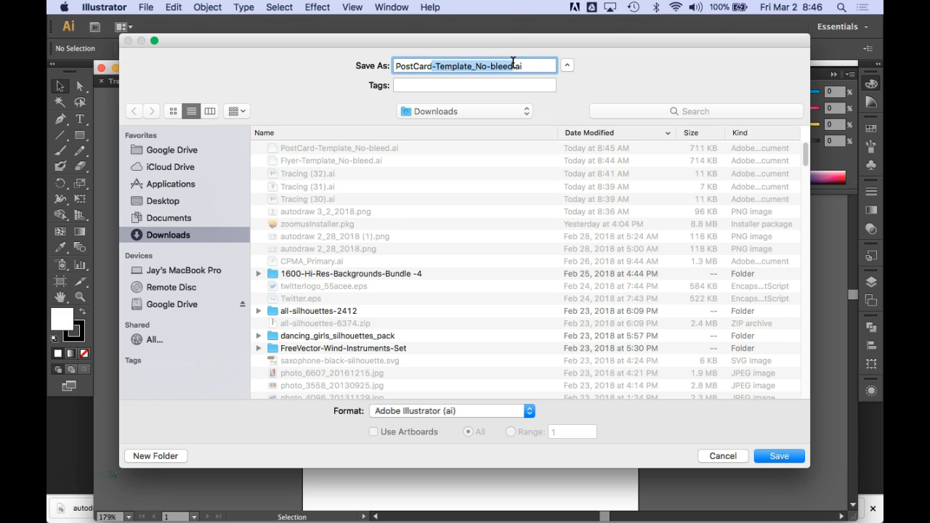
pyautogui.write('_')
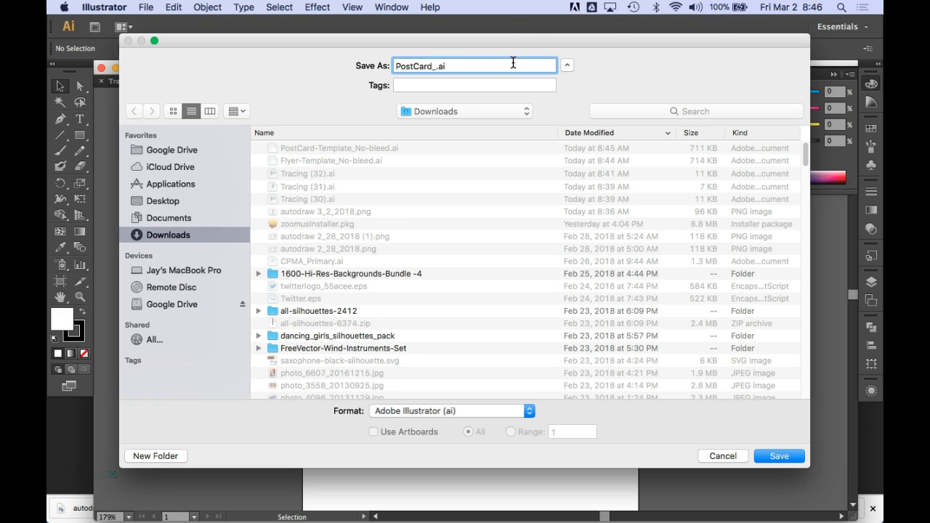
pyautogui.write('aStudent_p1')
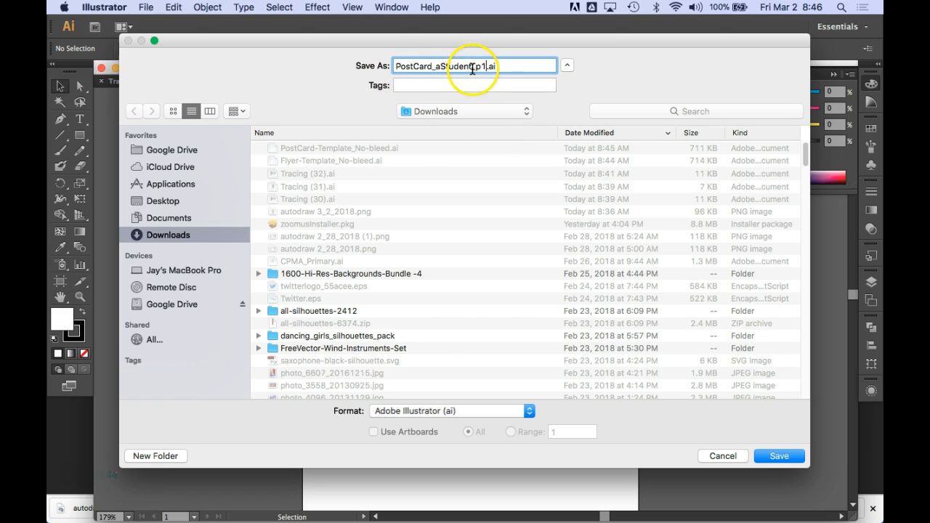
pyautogui.click(783, 459)
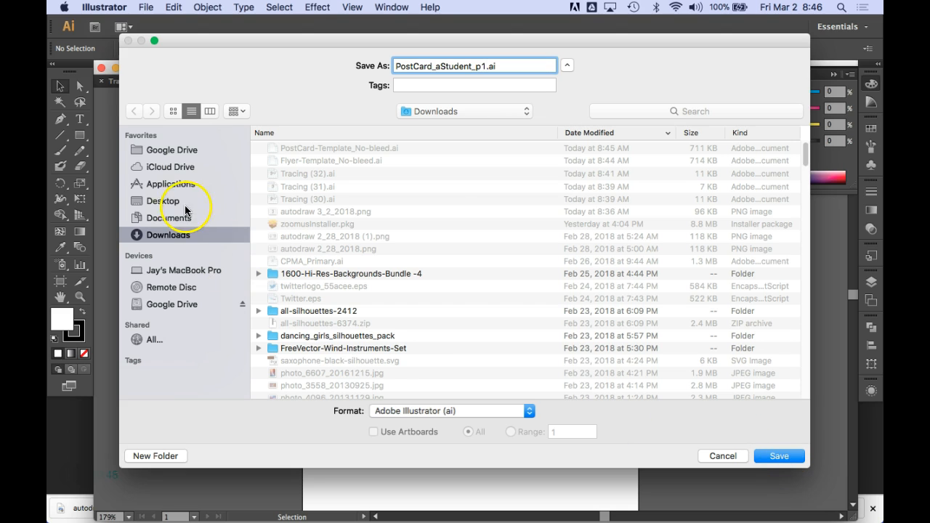
pyautogui.click(163, 201)
pyautogui.click(787, 455)
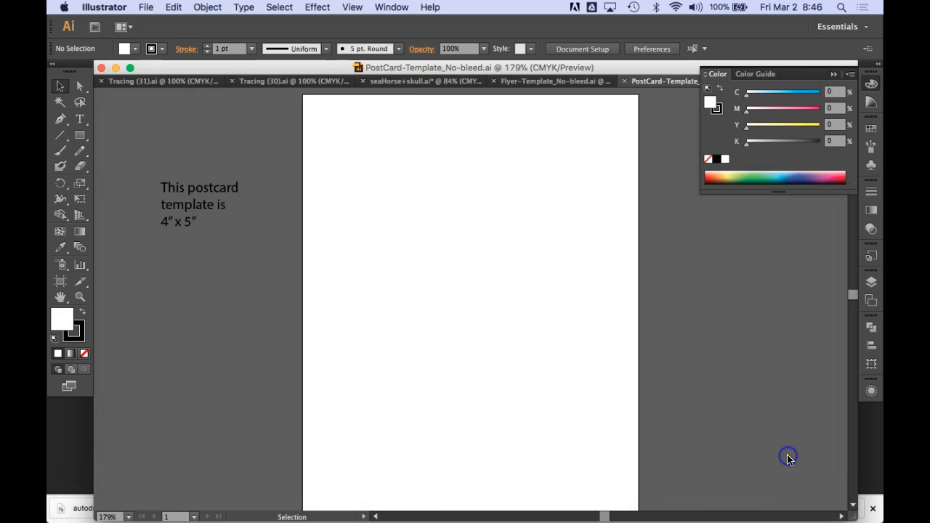
pyautogui.click(382, 474)
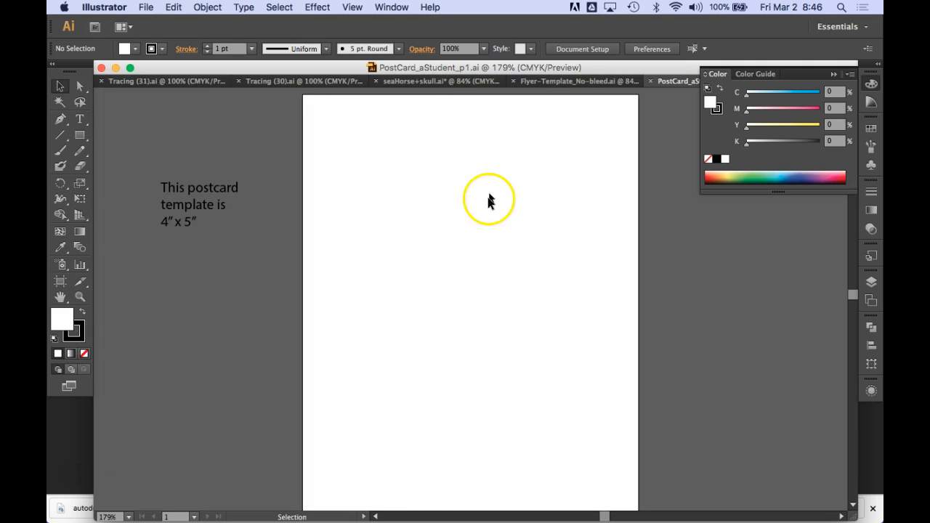
# Copy the skull from seaHorse+skull.ai into PostCard_aStudent_p1.ai, placing it small in the upper-left area of the postcard page
pyautogui.click(418, 81)
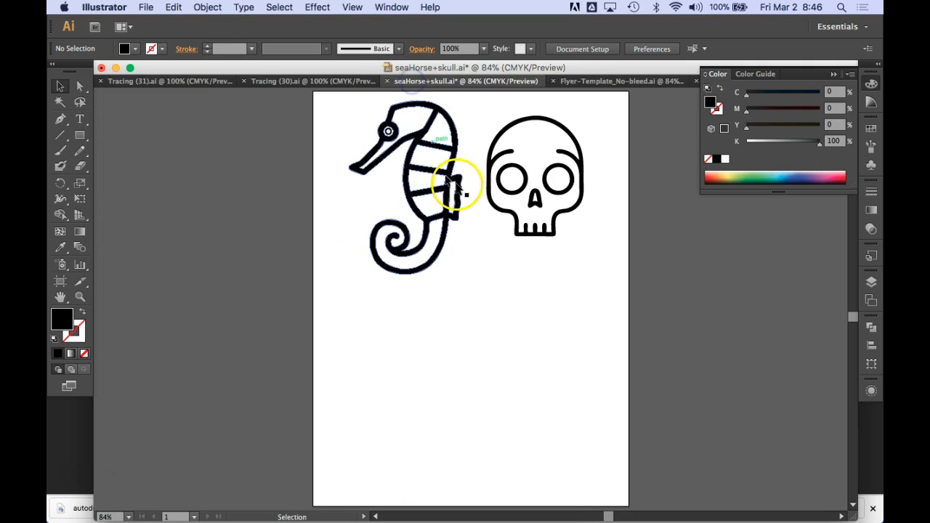
pyautogui.moveTo(481, 111); pyautogui.dragTo(589, 254)
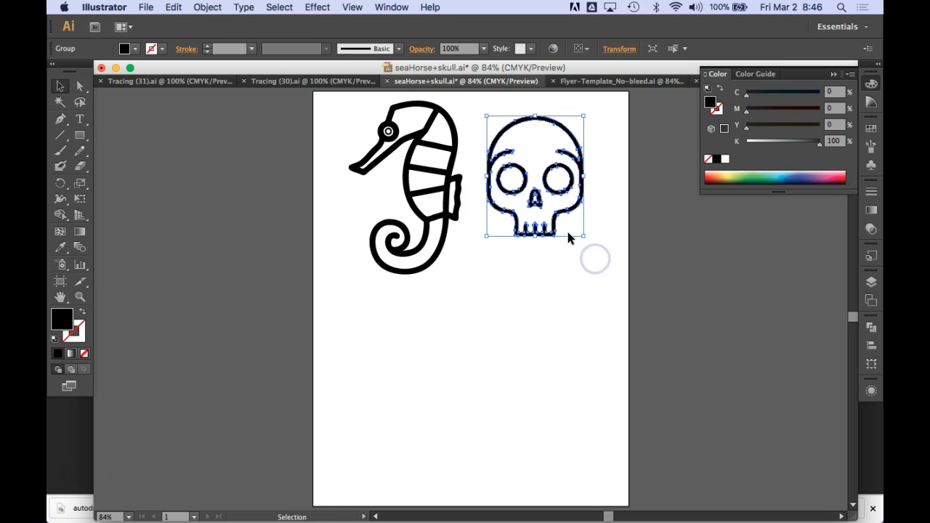
pyautogui.click(835, 73)
pyautogui.click(708, 81)
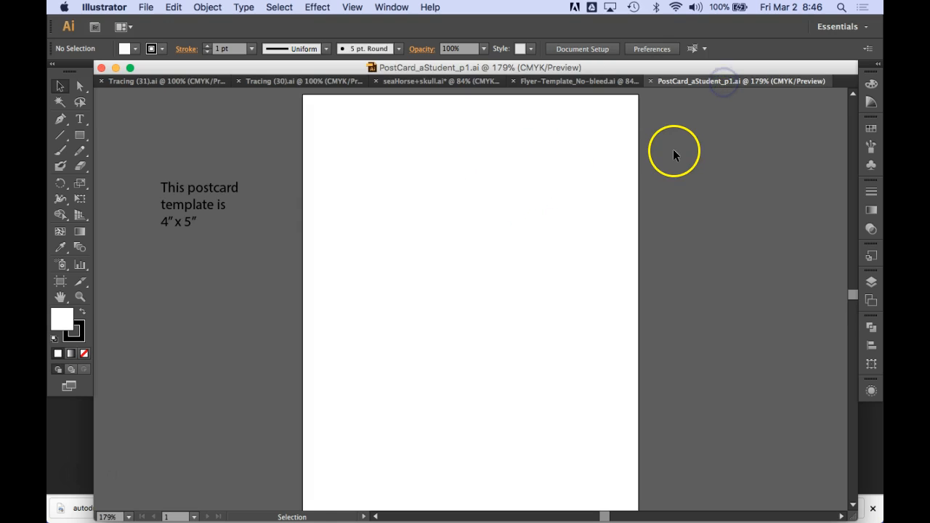
pyautogui.press('super+v')
pyautogui.moveTo(574, 433)
pyautogui.mouseDown()
pyautogui.moveTo(441, 269)
pyautogui.moveTo(434, 231)
pyautogui.moveTo(412, 202)
pyautogui.mouseUp()
pyautogui.click(488, 269)
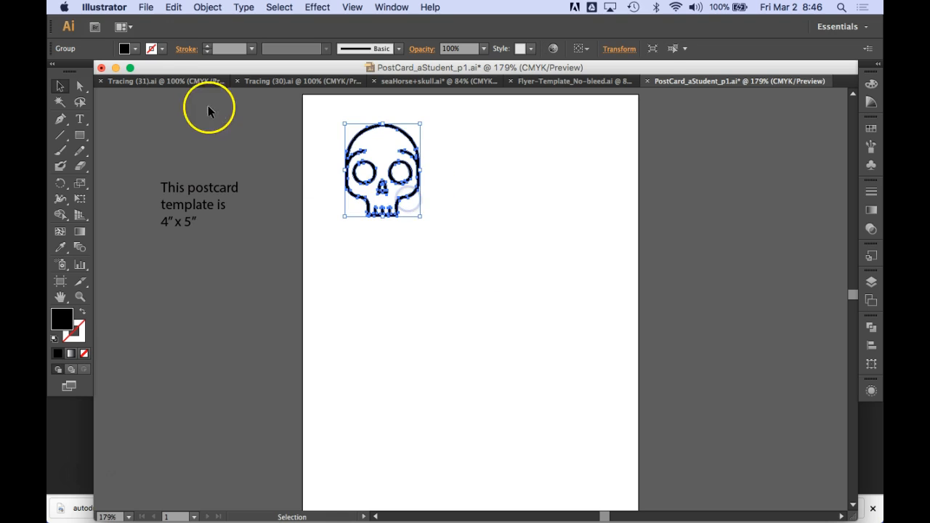
# In Tracing (31).ai, delete the white background shape behind the seahorse
pyautogui.click(161, 81)
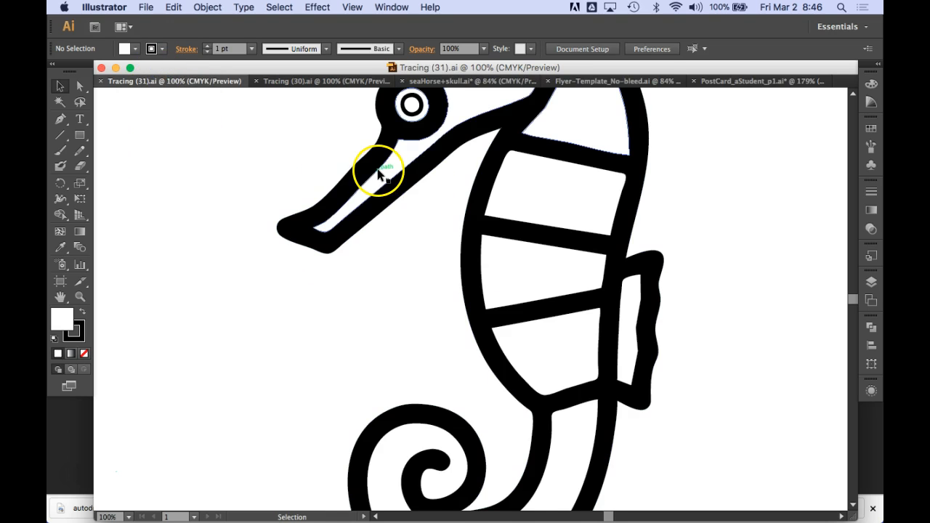
pyautogui.press('super+0')
pyautogui.press('v')
pyautogui.click(344, 231)
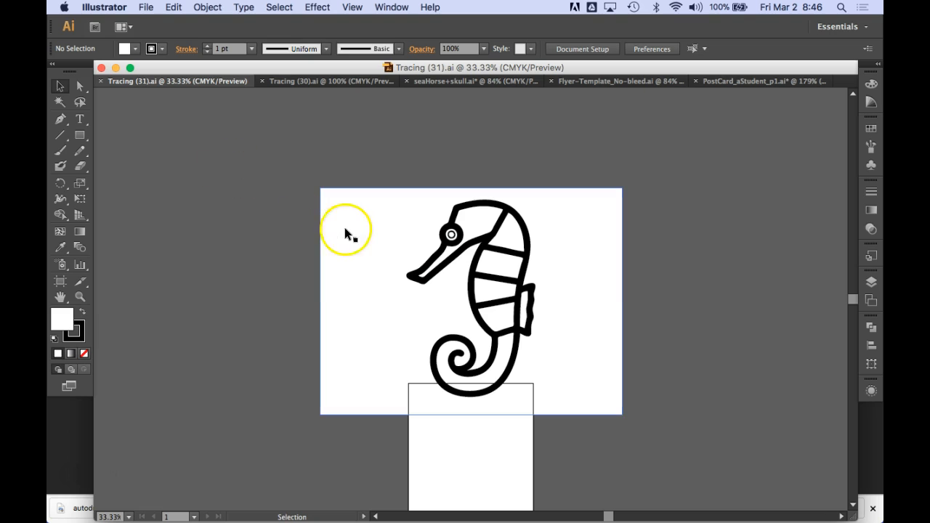
pyautogui.press('Delete')
# Combine the seahorse shapes with Pathfinder's Exclude mode and fill the resulting outline with black
pyautogui.moveTo(347, 174); pyautogui.dragTo(611, 479)
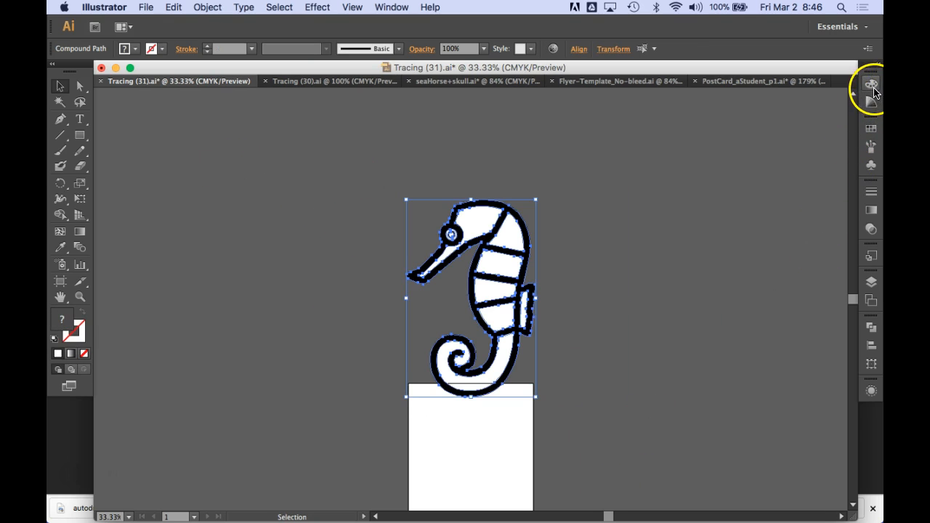
pyautogui.click(874, 308)
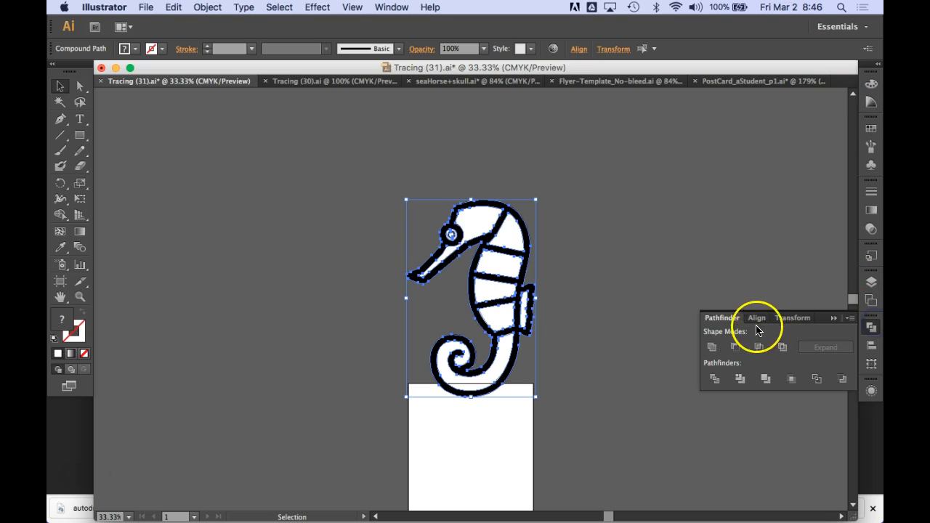
pyautogui.click(783, 347)
pyautogui.click(871, 84)
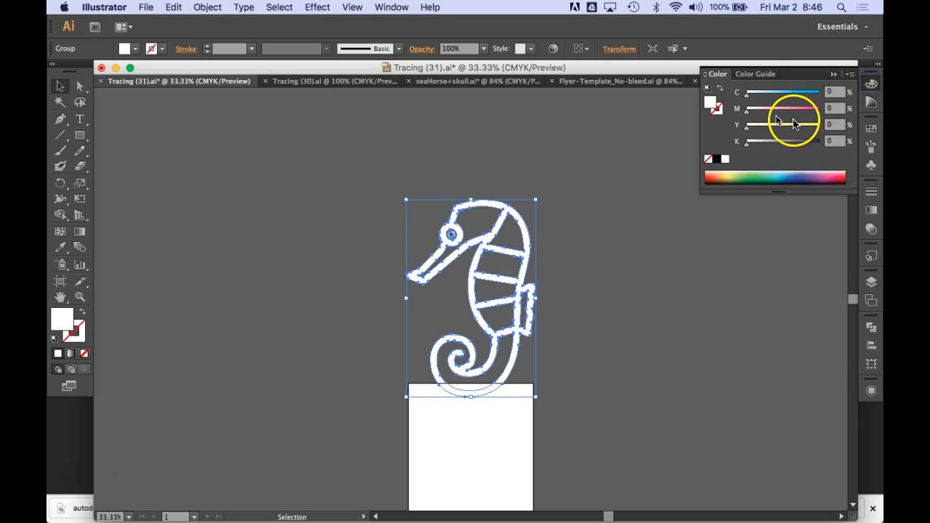
pyautogui.click(717, 159)
# Cut the seahorse and paste it onto the centre of the artboard, scaling it down to fit within the page
pyautogui.press('a')
pyautogui.press('v')
pyautogui.press('Delete')
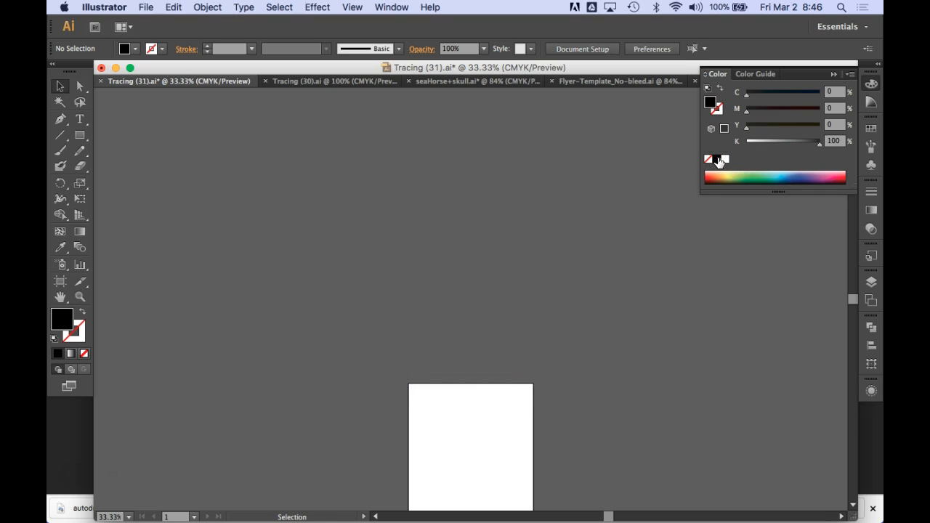
pyautogui.press('super+0')
pyautogui.press('super+z')
pyautogui.press('s')
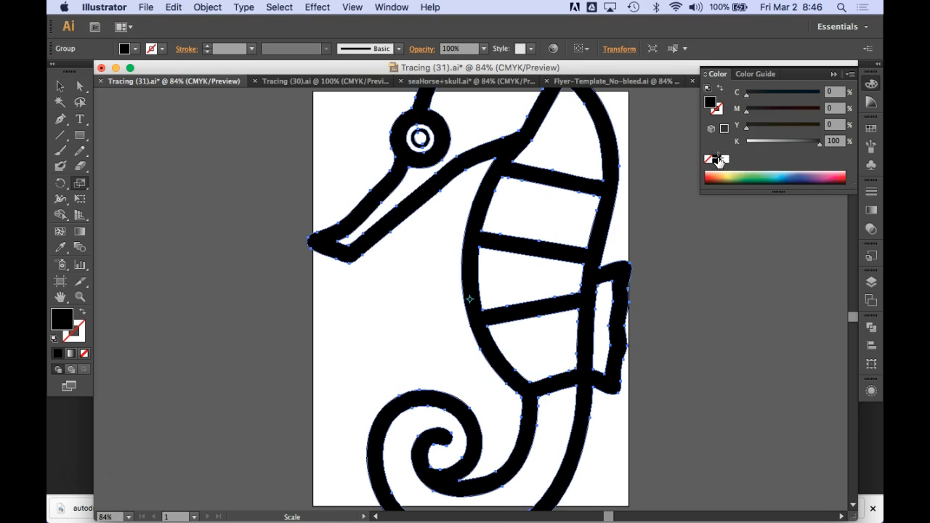
pyautogui.moveTo(335, 135); pyautogui.dragTo(397, 200)
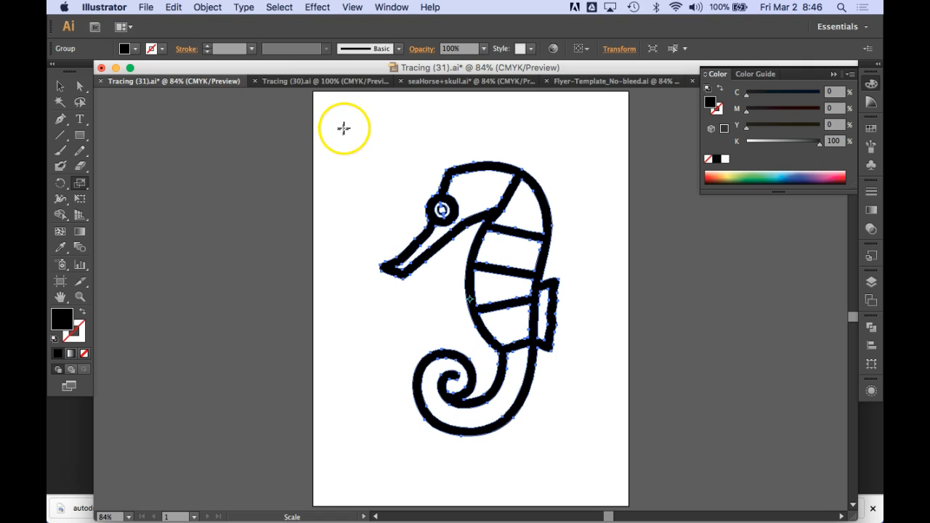
# Save the cleaned-up tracing as seahorse.ai on the Desktop in Adobe Illustrator format
pyautogui.click(101, 80)
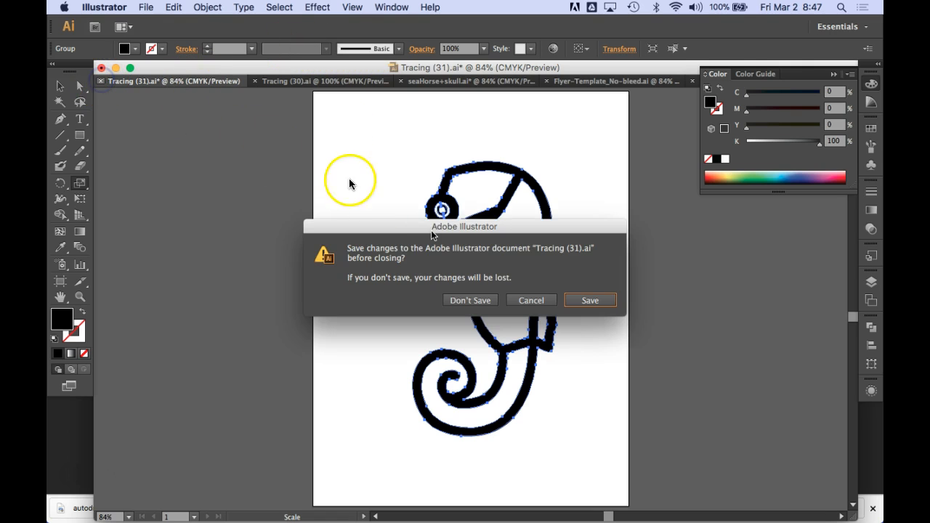
pyautogui.click(585, 300)
pyautogui.click(587, 292)
pyautogui.click(551, 282)
pyautogui.press('super+shift+s')
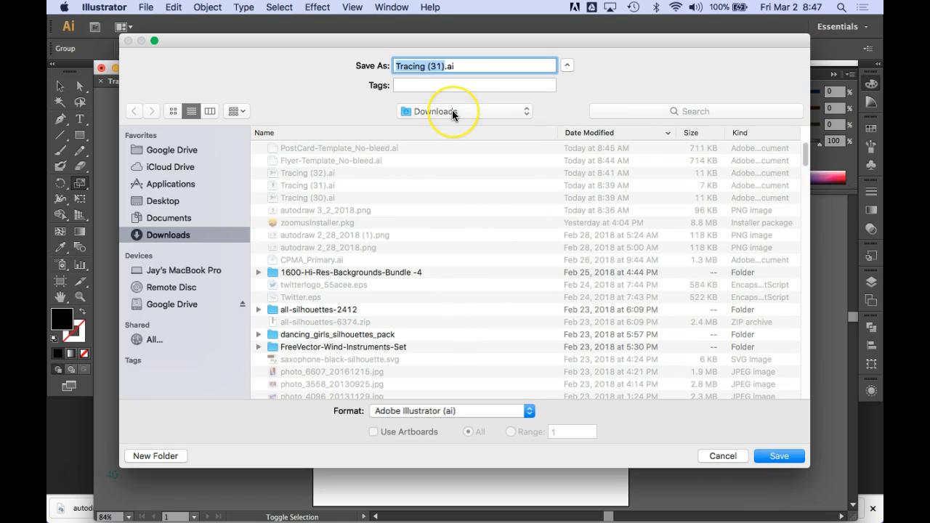
pyautogui.write('seahaor')
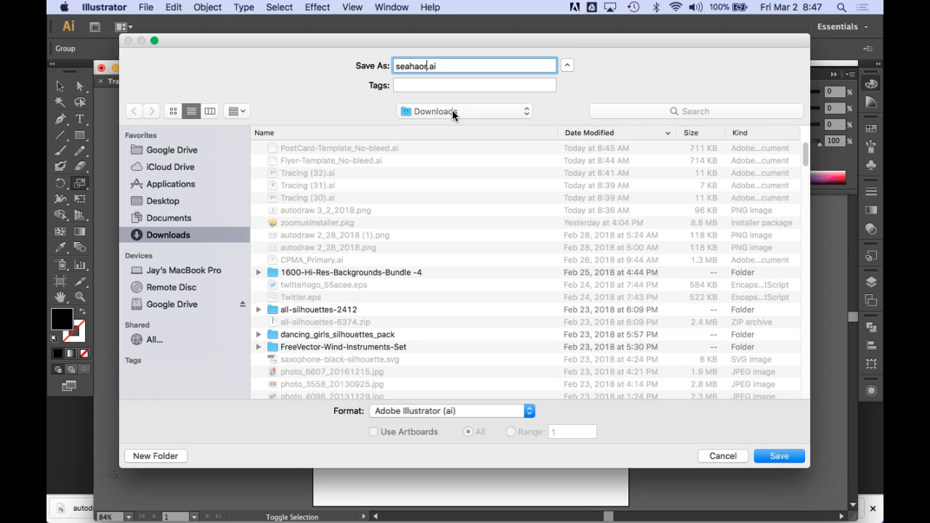
pyautogui.press('BackSpace')
pyautogui.press('BackSpace')
pyautogui.write('orse')
pyautogui.click(140, 203)
pyautogui.click(778, 456)
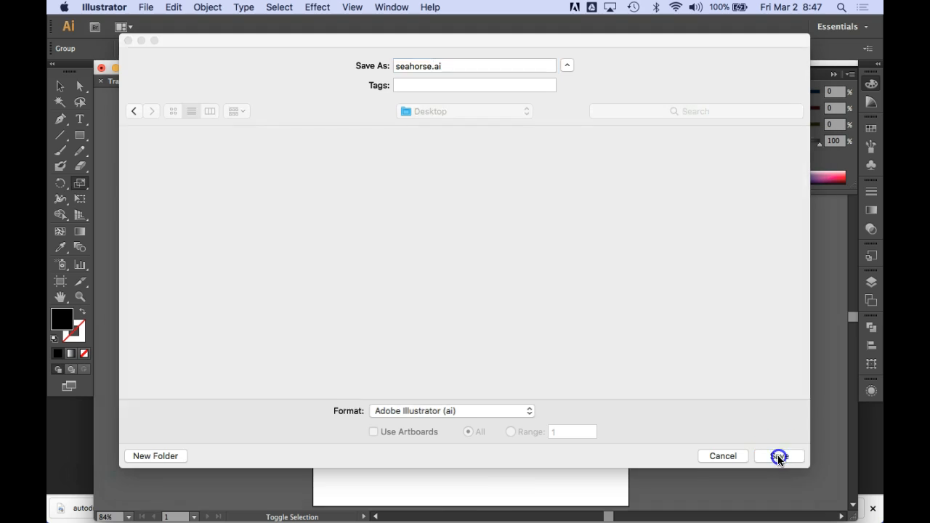
pyautogui.click(380, 473)
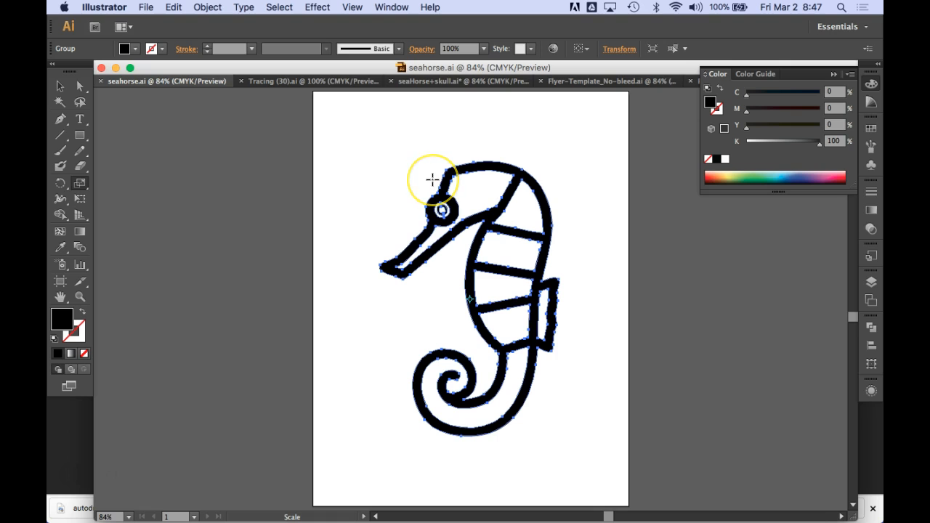
# Quit Illustrator, saving the changes to PostCard_aStudent_p1.ai and seaHorse+skull.ai
pyautogui.press('super+q')
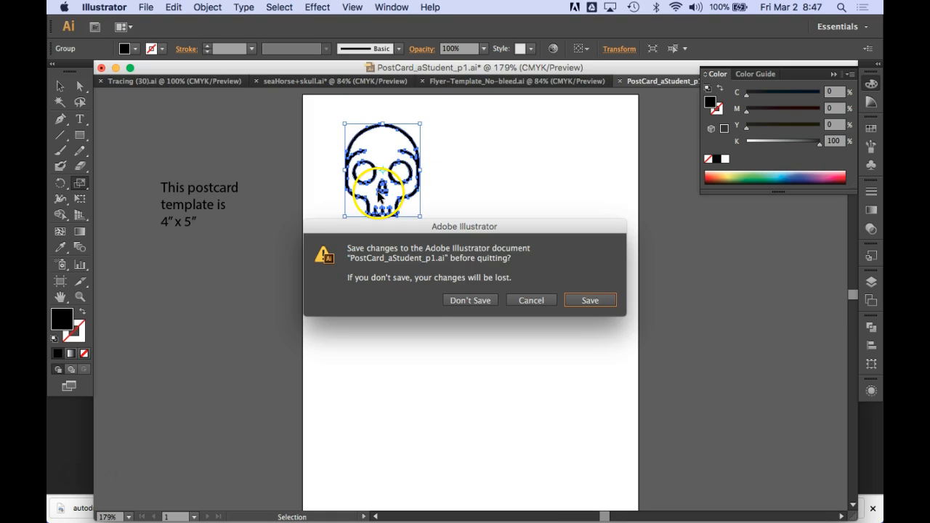
pyautogui.click(577, 304)
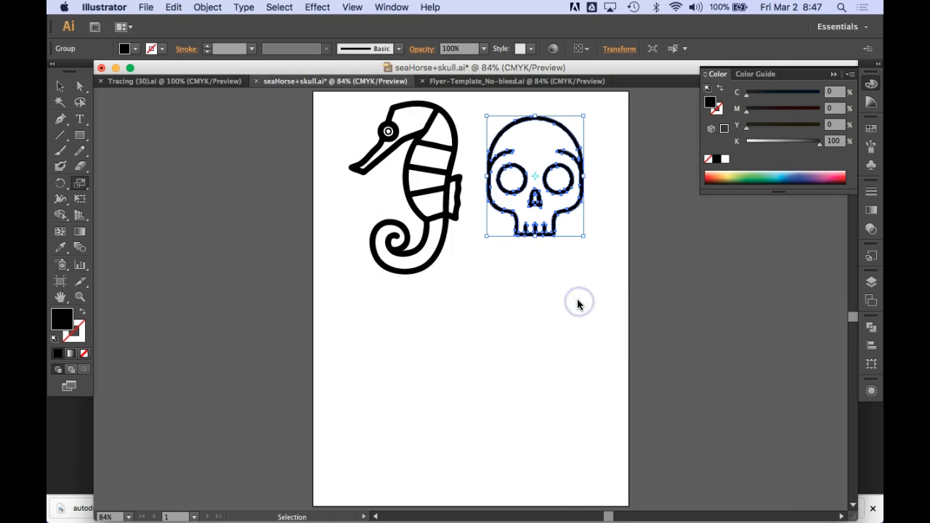
pyautogui.click(590, 300)
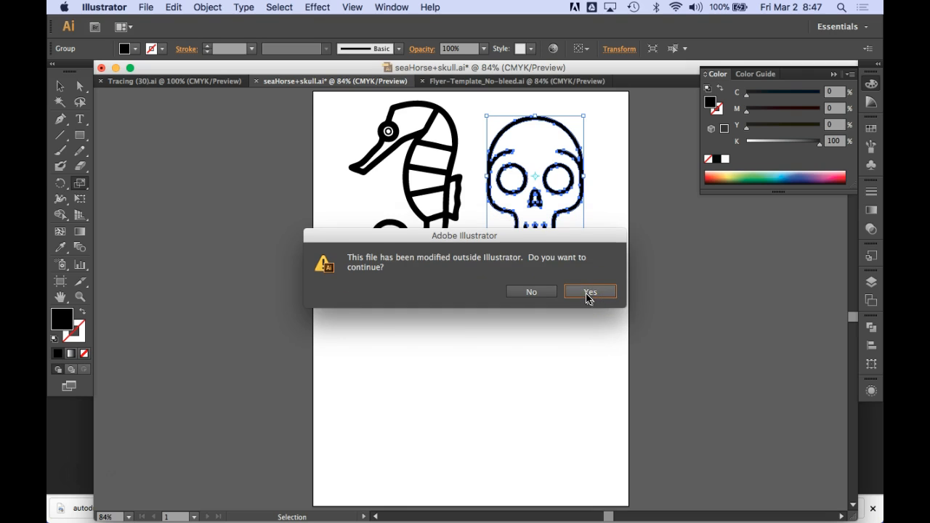
pyautogui.click(587, 294)
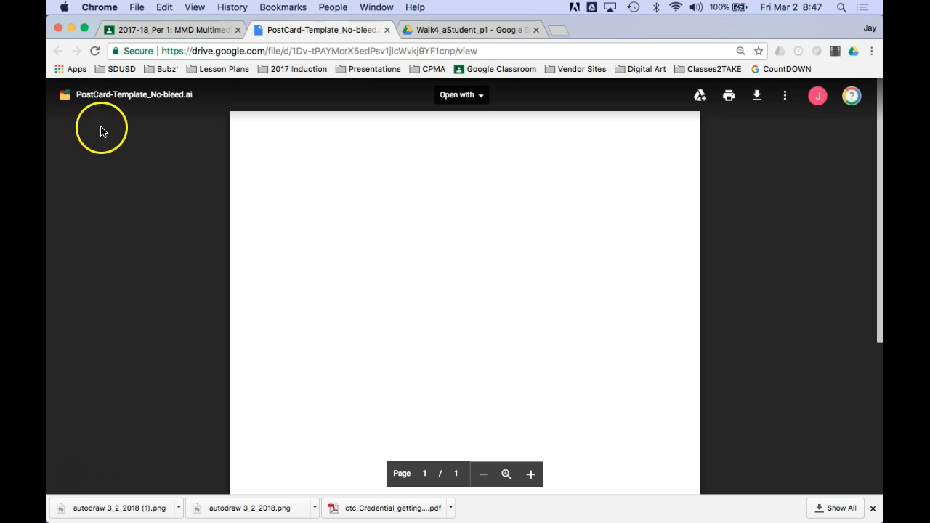
# Close the template preview and upload seaHorse+skull.ai, PostCard_aStudent_p1.ai and seahorse.ai from the Desktop to the Walk4_aStudent_p1 folder, updating the existing item
pyautogui.click(384, 30)
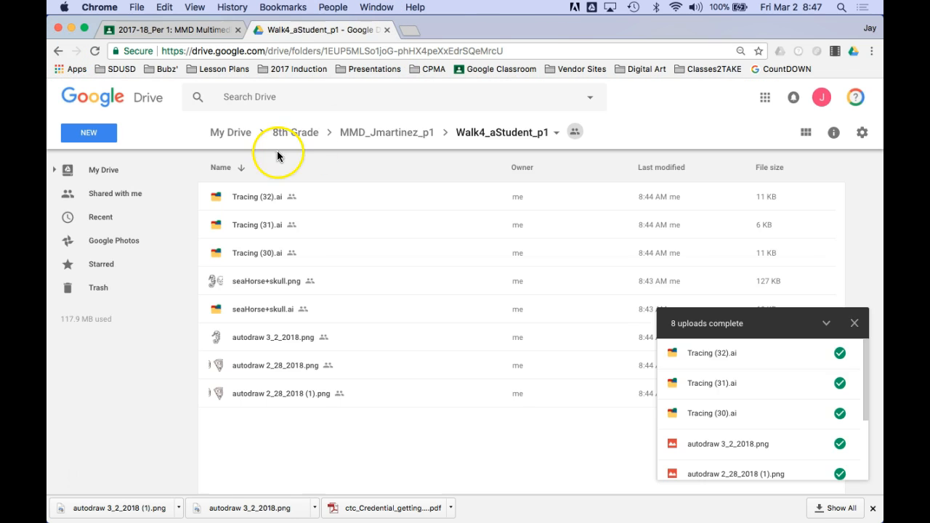
pyautogui.click(90, 133)
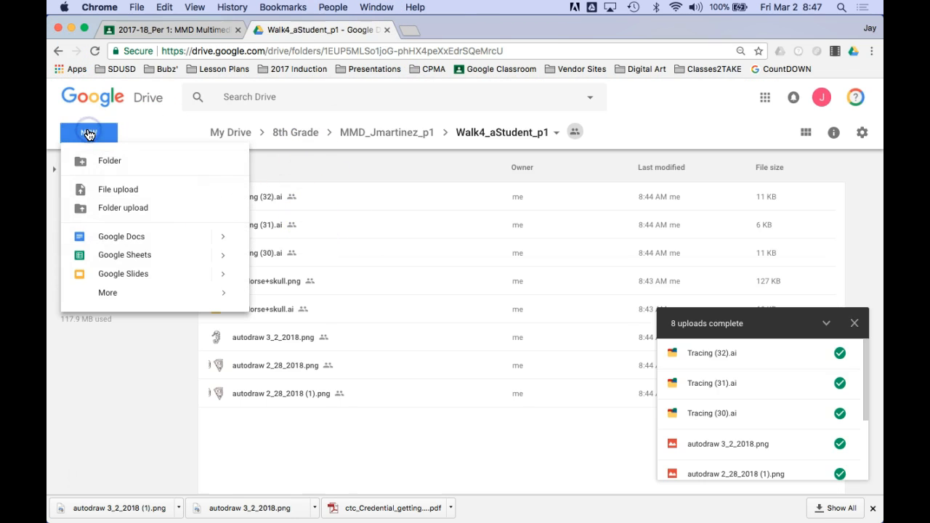
pyautogui.click(121, 190)
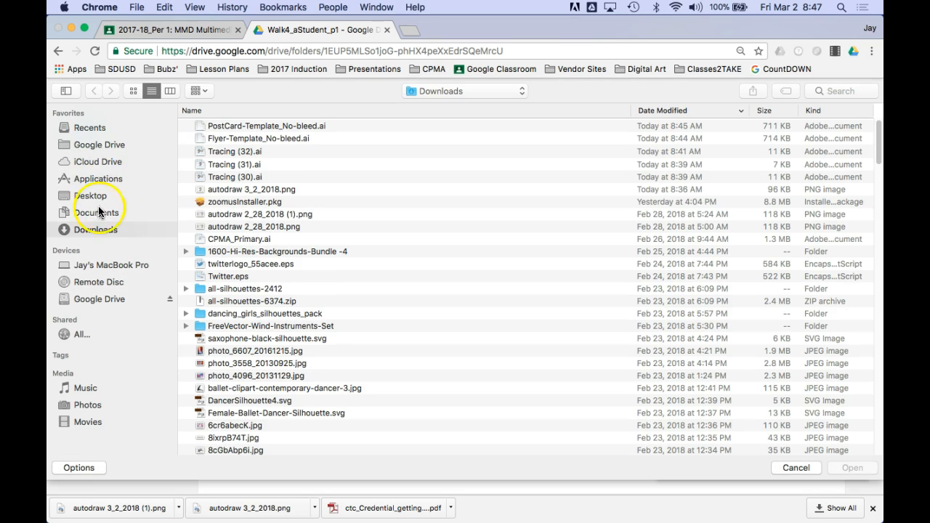
pyautogui.click(83, 128)
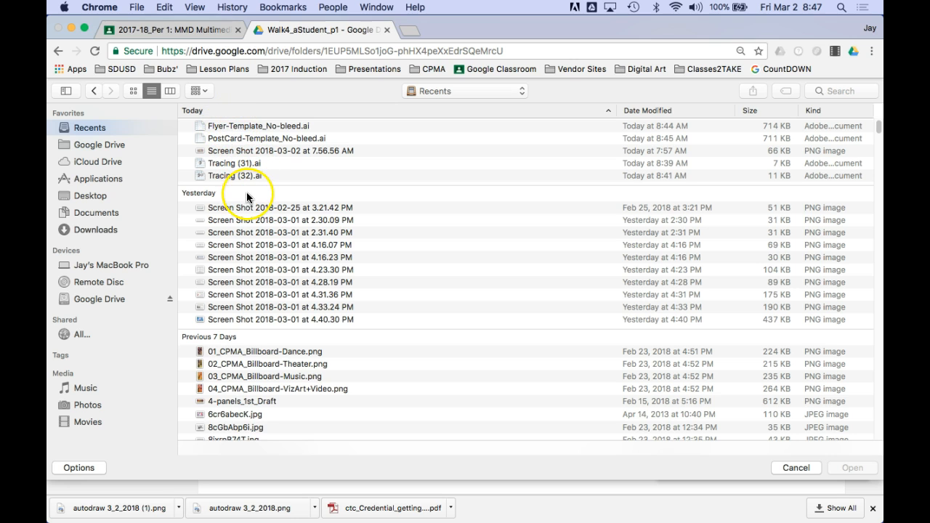
pyautogui.click(89, 196)
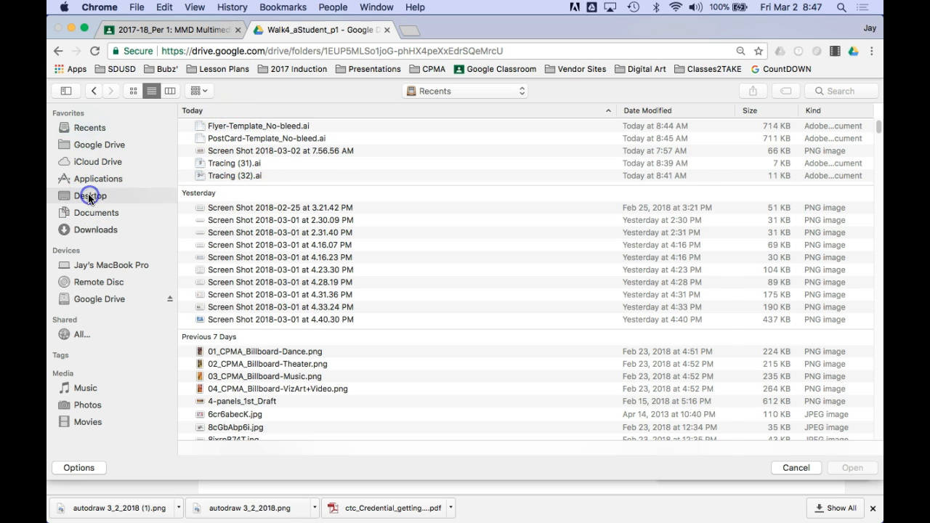
pyautogui.click(253, 128)
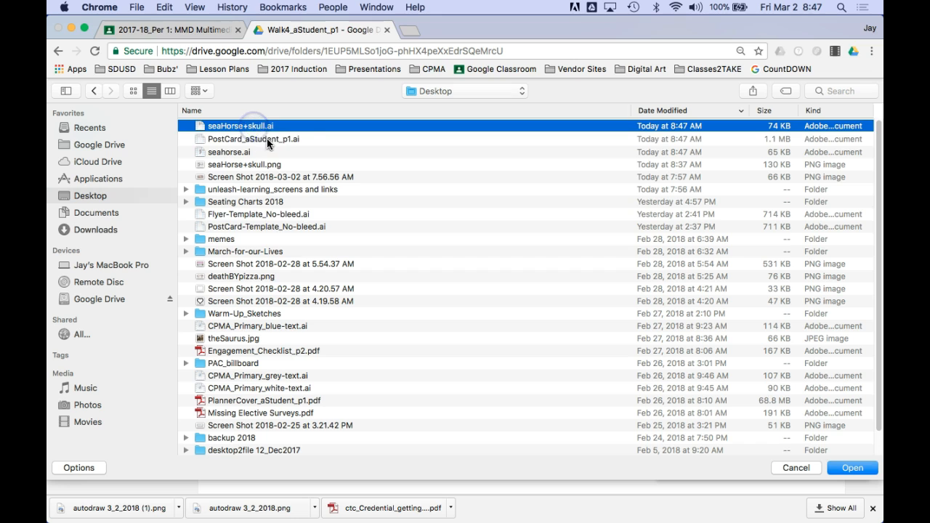
pyautogui.keyDown('super'); pyautogui.click(287, 139); pyautogui.keyUp('super')
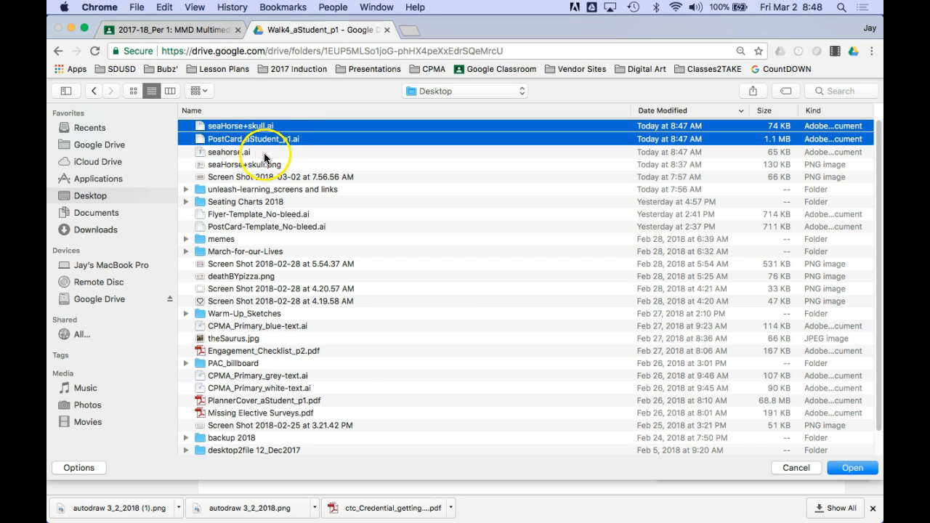
pyautogui.keyDown('super'); pyautogui.click(237, 154); pyautogui.keyUp('super')
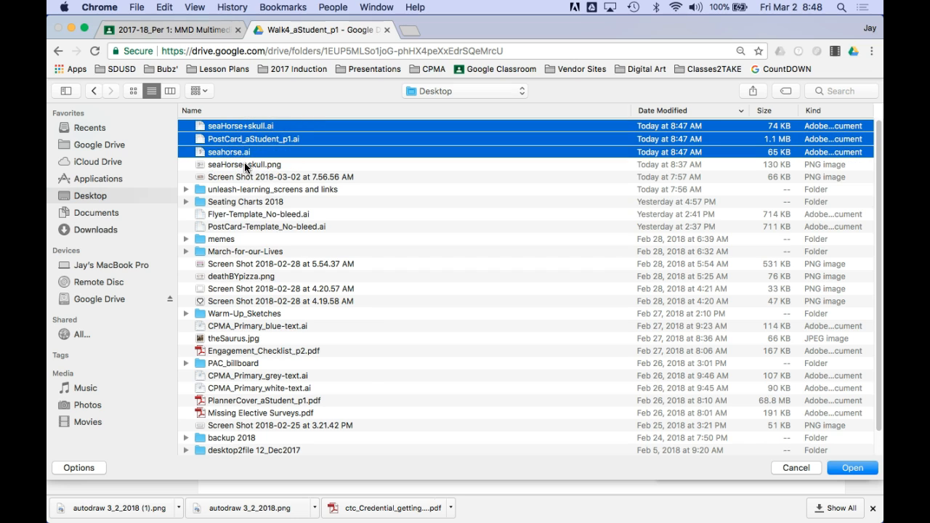
pyautogui.click(853, 468)
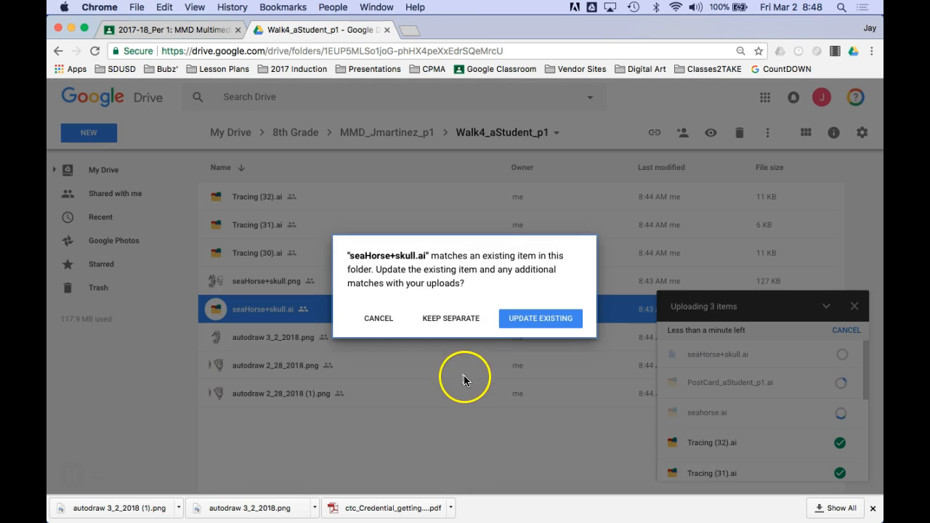
pyautogui.click(522, 328)
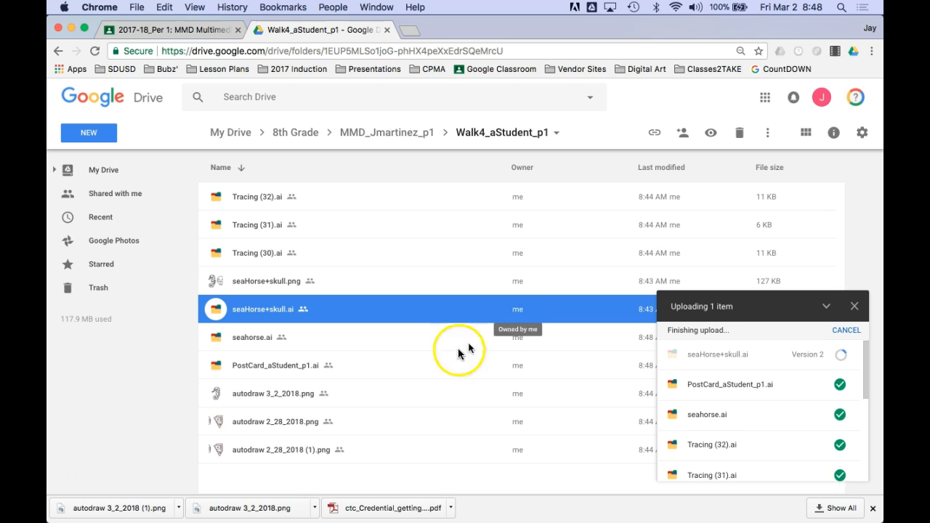
pyautogui.click(66, 477)
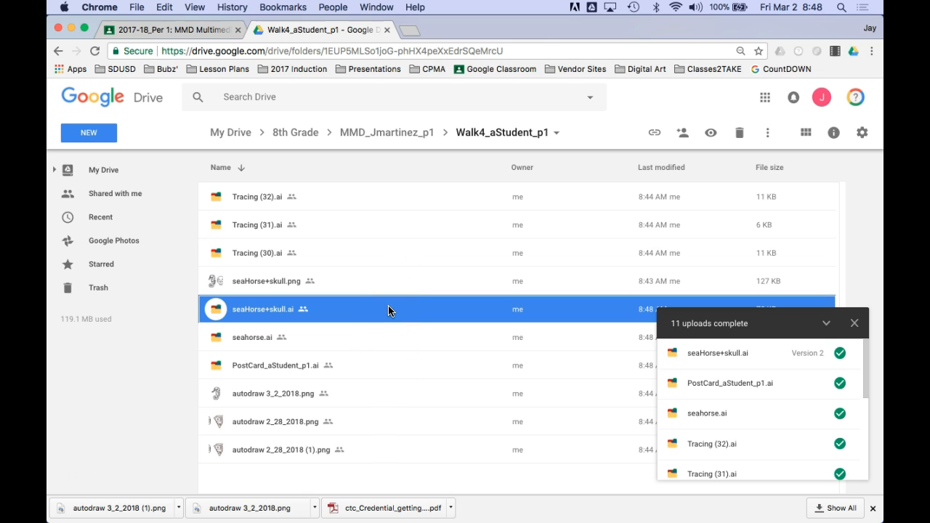
# Switch to Finder with other apps hidden and move PostCard_aStudent_p1.ai, seahorse.ai and seaHorse+skull.ai from the desktop to the Trash
pyautogui.press('super+Tab')
pyautogui.press('super+Tab')
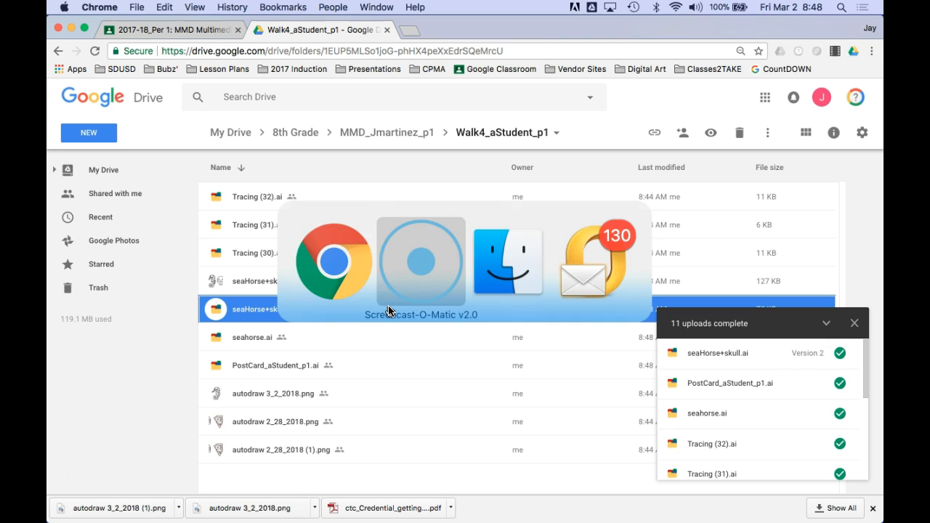
pyautogui.press('super+alt+h')
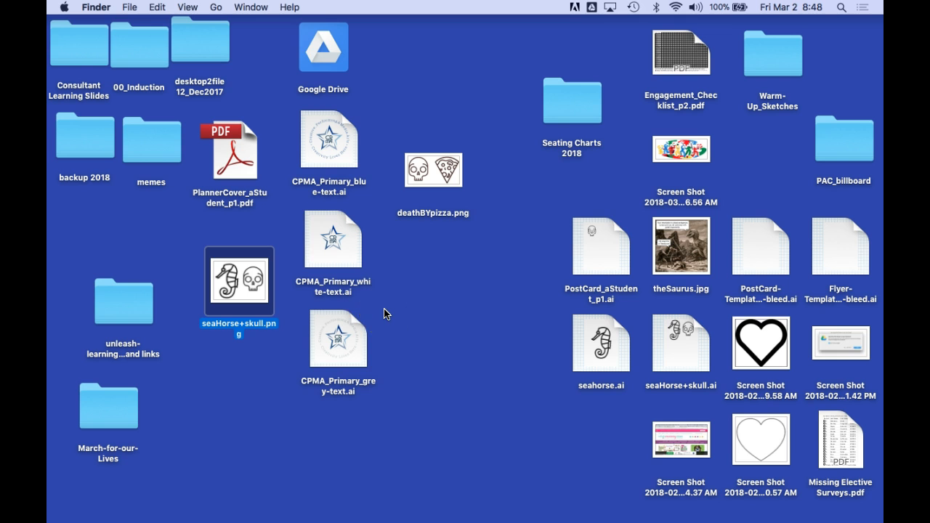
pyautogui.moveTo(540, 199); pyautogui.dragTo(618, 427)
pyautogui.keyDown('super'); pyautogui.click(677, 354); pyautogui.keyUp('super')
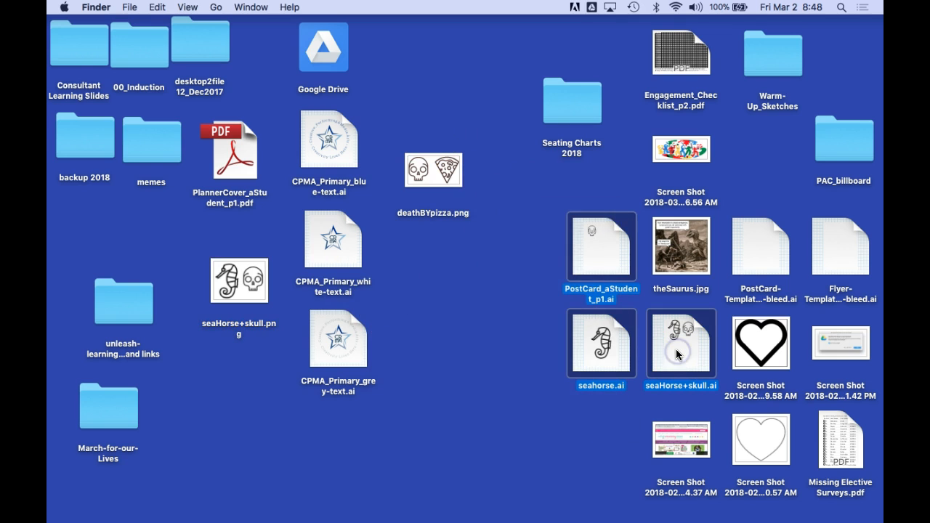
pyautogui.press('super+BackSpace')
# Move the two heart screenshots and seaHorse+skull.png from the desktop to the Trash
pyautogui.click(672, 348)
pyautogui.click(754, 357)
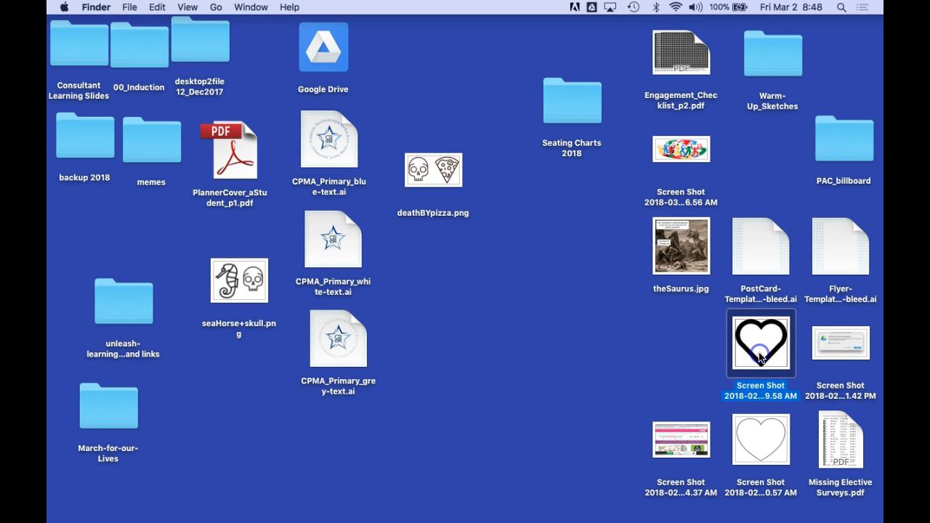
pyautogui.press('super+BackSpace')
pyautogui.click(773, 449)
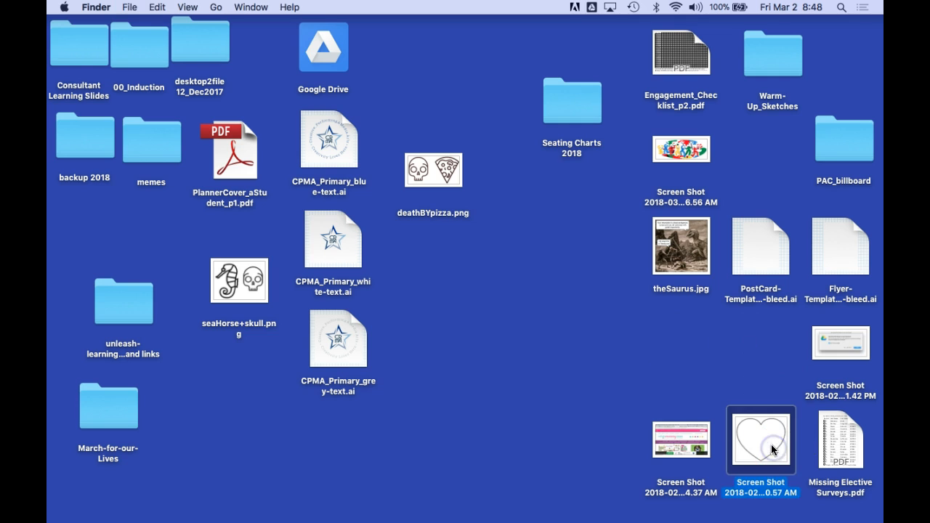
pyautogui.press('super+BackSpace')
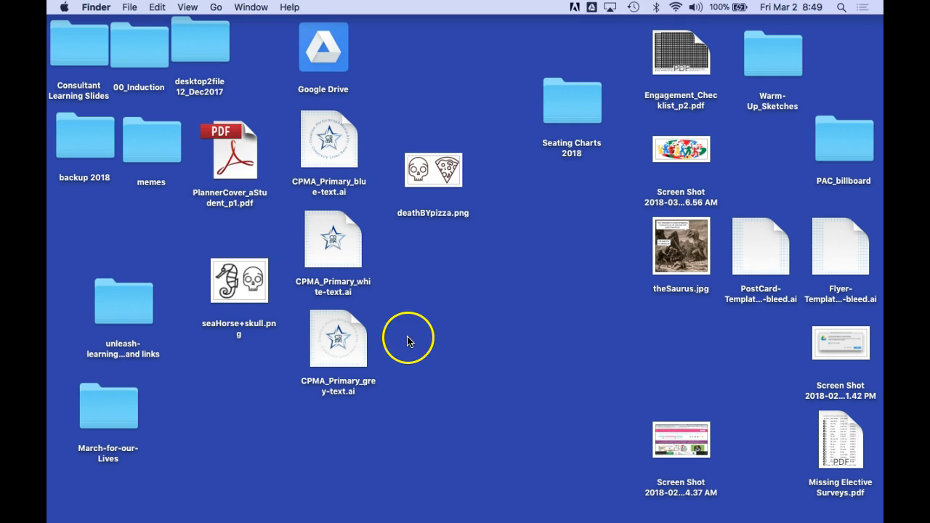
pyautogui.click(254, 288)
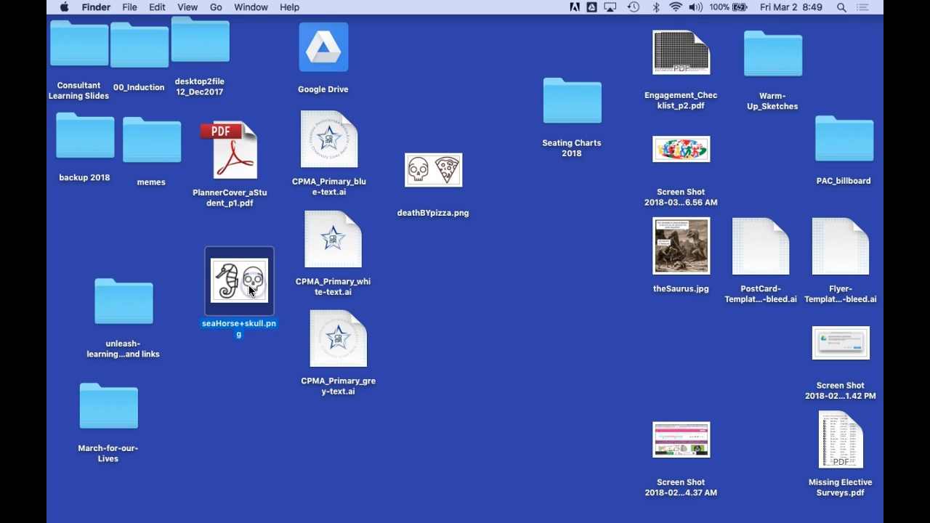
pyautogui.press('super+BackSpace')
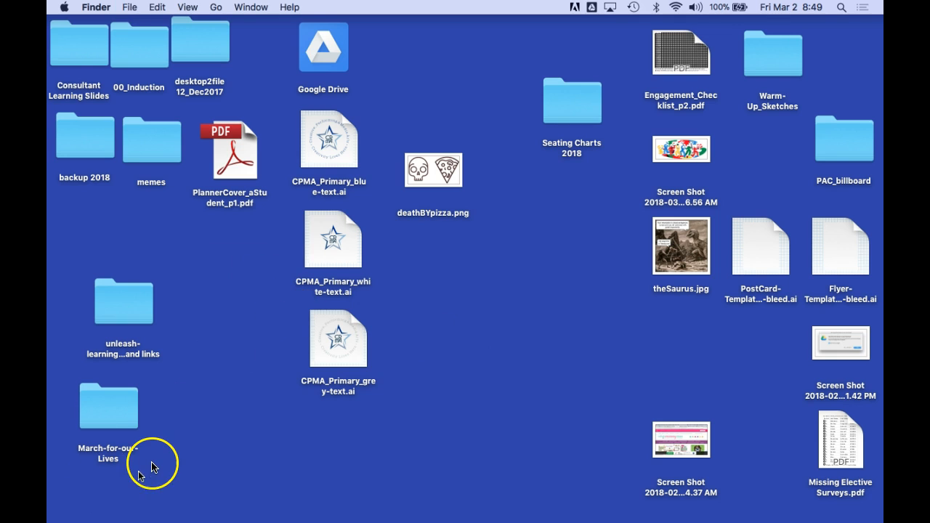
pyautogui.press('super+Tab')
pyautogui.press('super+Tab')
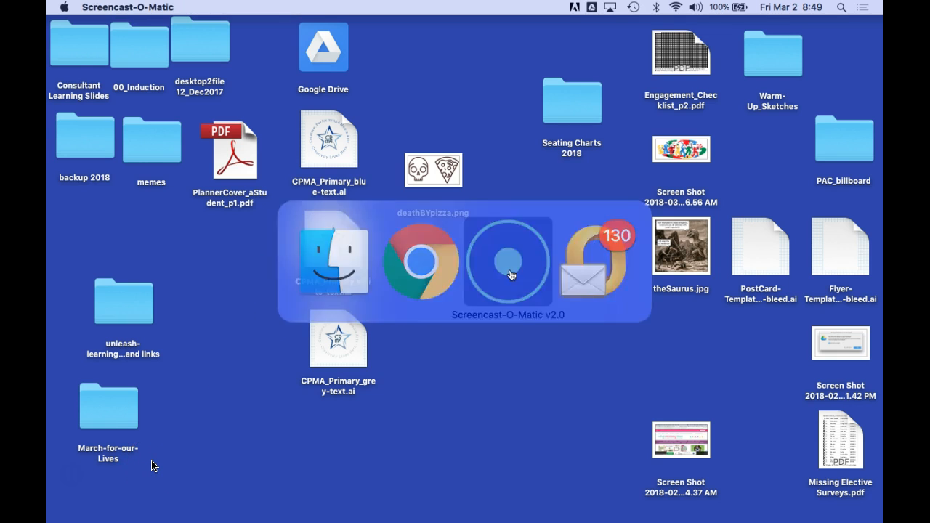